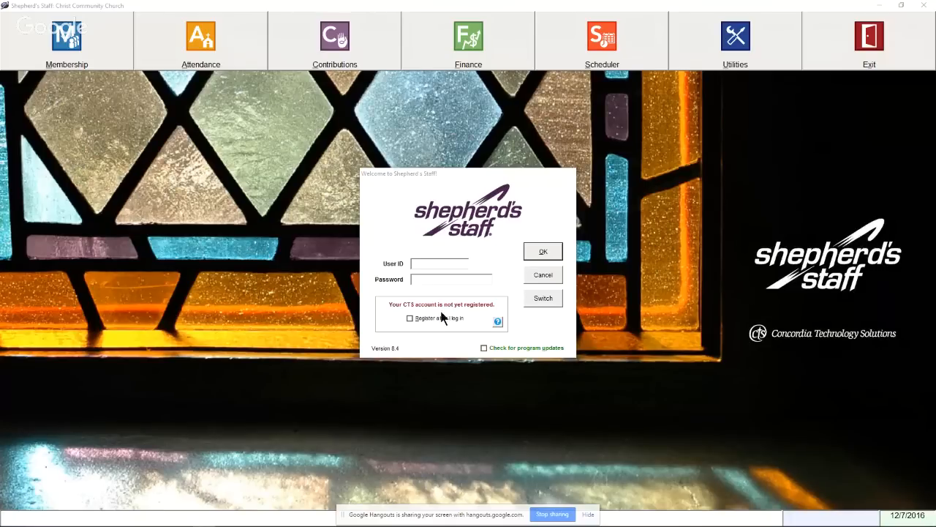
Step: Log in with the user ID sysadmin and the account password, and hide the screen-sharing notice
left_click(442, 264)
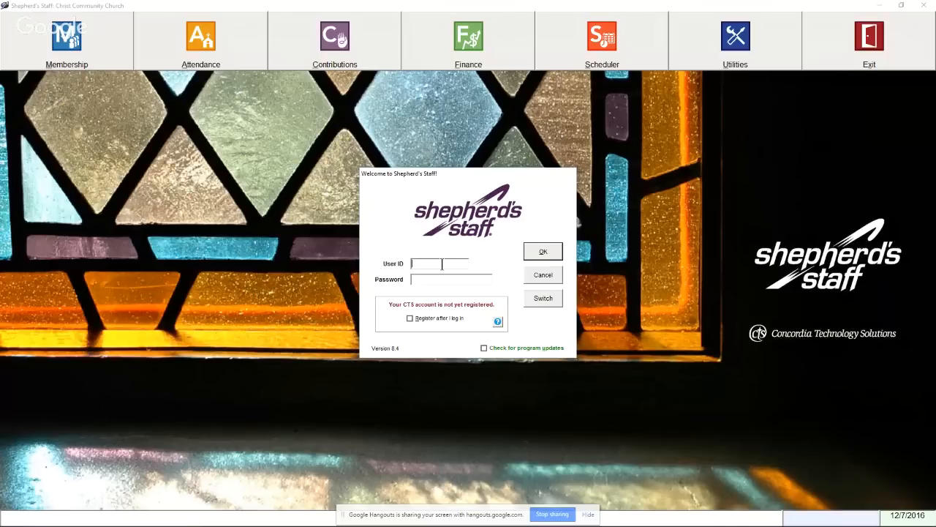
type("sysadmin")
key("Tab")
type("********")
left_click(544, 253)
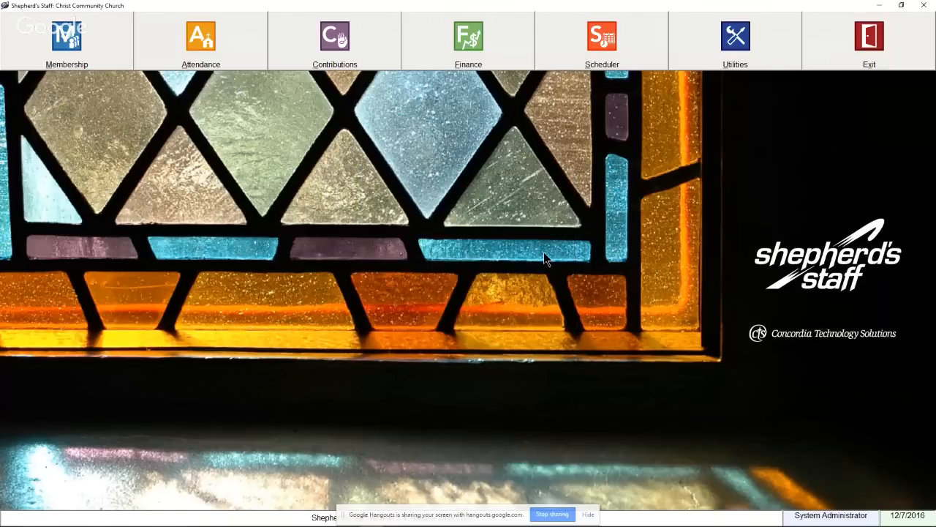
left_click(588, 514)
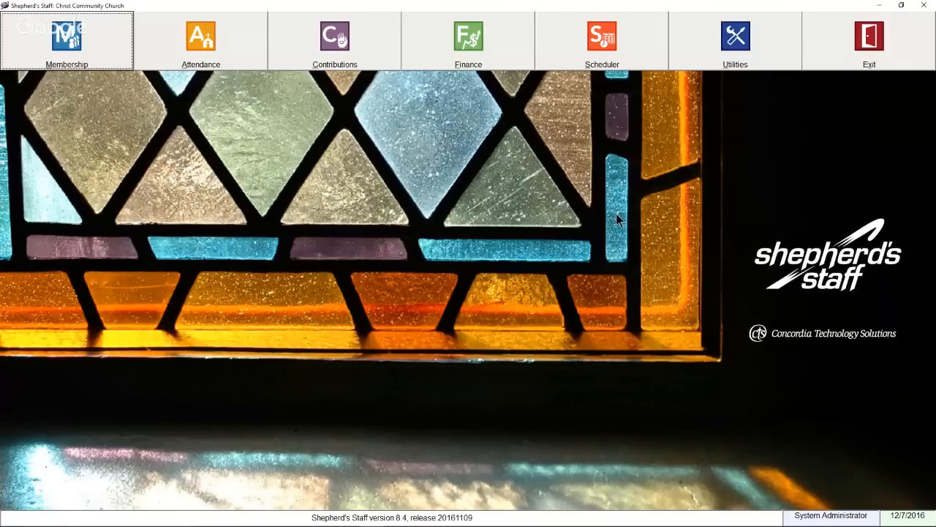
Step: Rebuild and optimize the church database, and acknowledge its completion
left_click(692, 44)
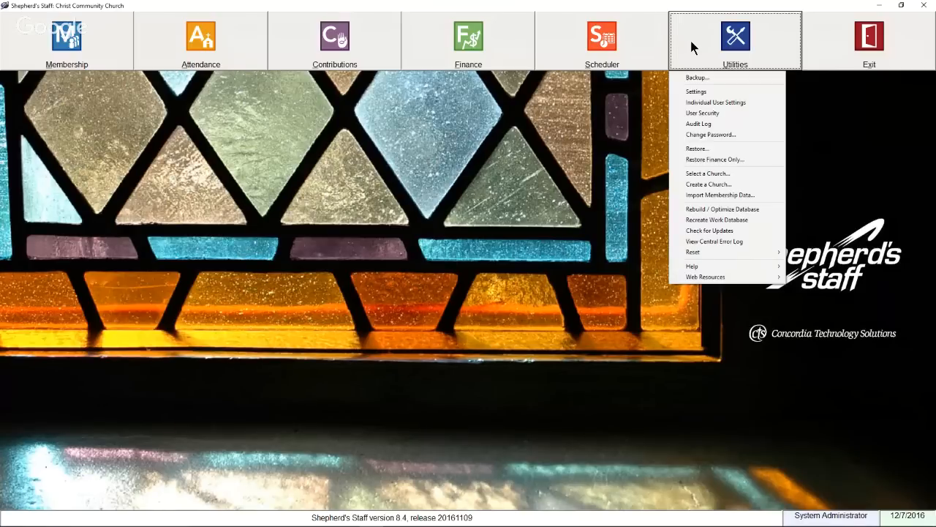
left_click(713, 211)
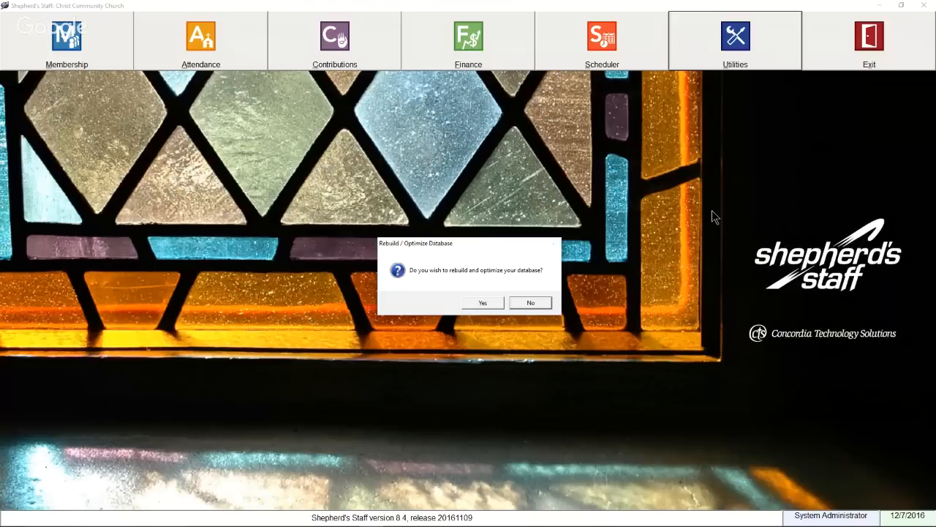
left_click(476, 302)
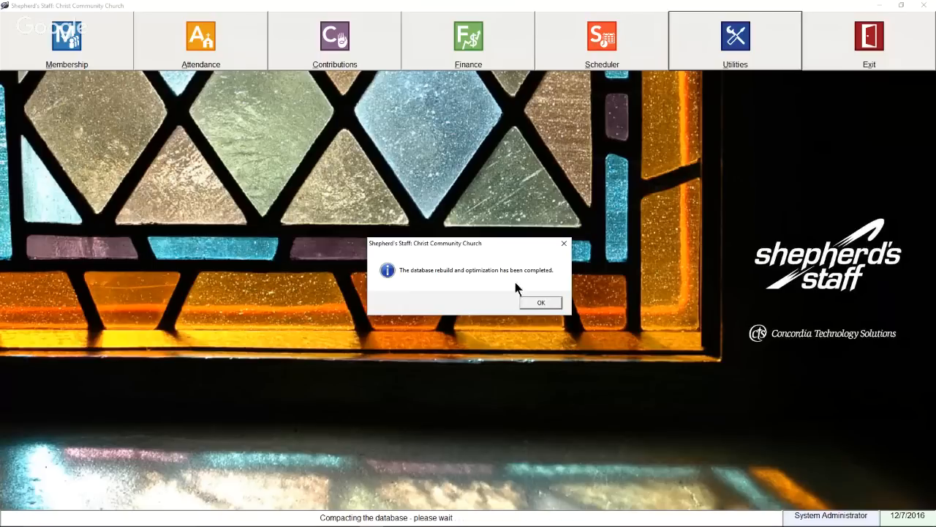
left_click(527, 302)
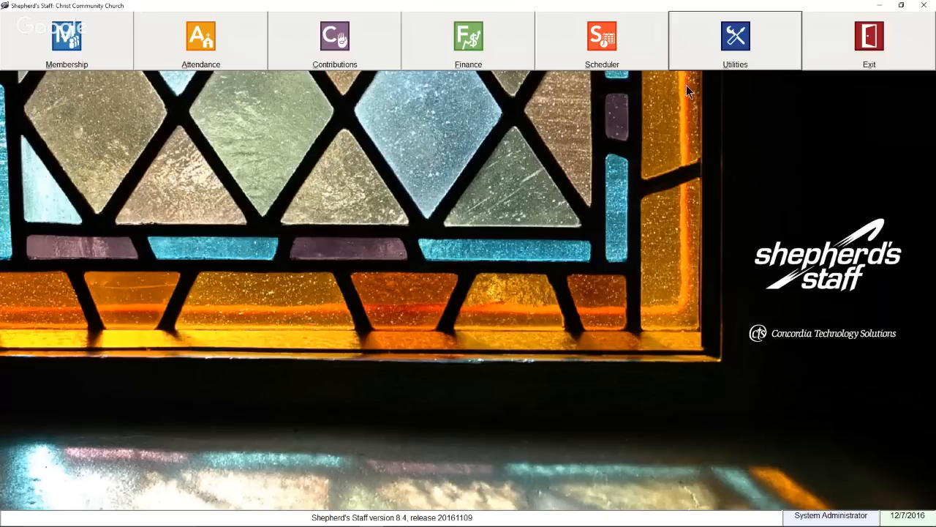
Step: Set up a database backup to drive P: and append "- Year End Backup" to the comment
left_click(692, 57)
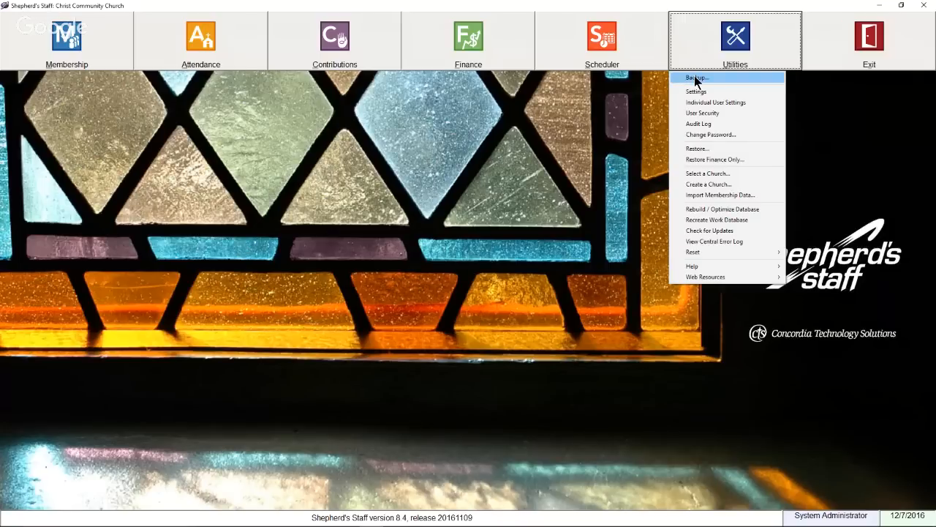
left_click(696, 78)
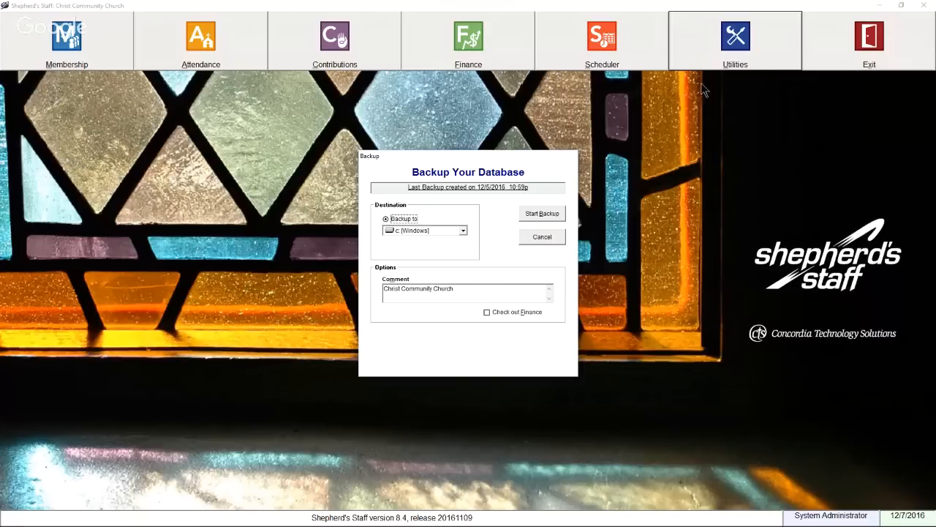
left_click(463, 230)
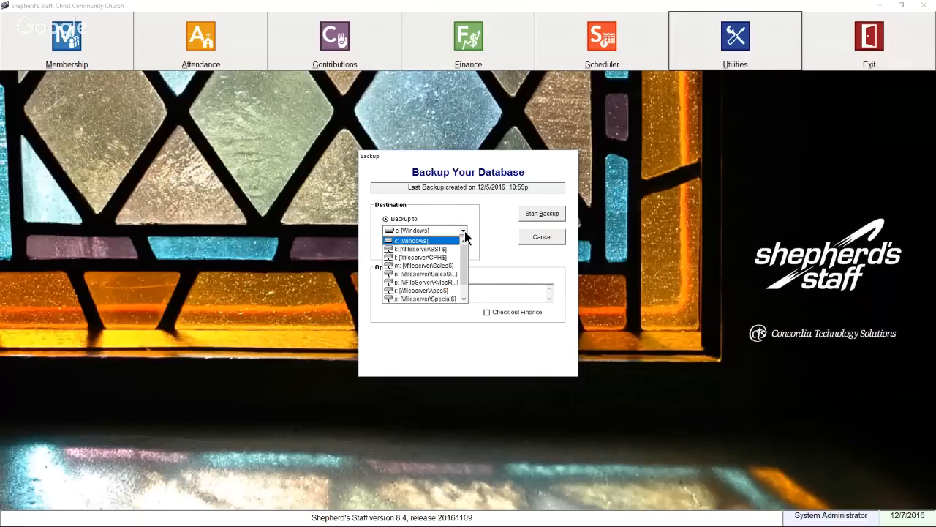
left_click(448, 283)
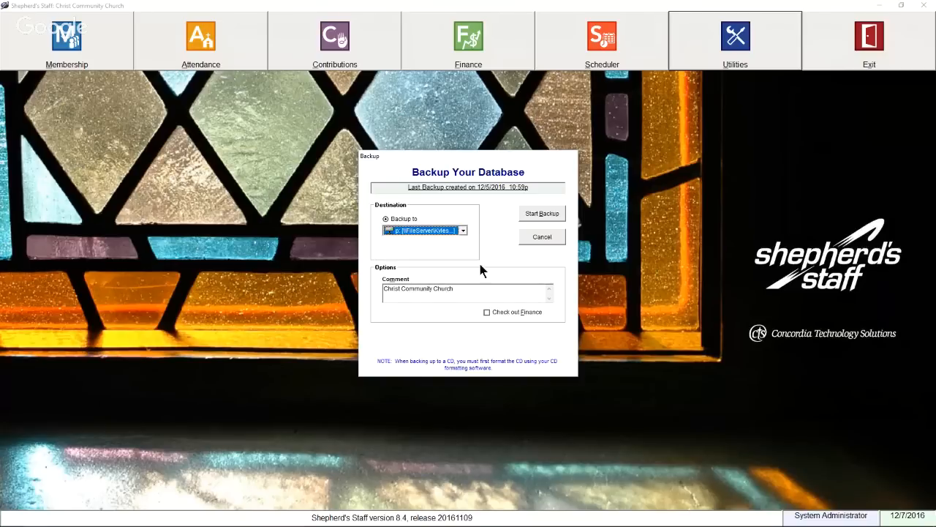
left_click(475, 293)
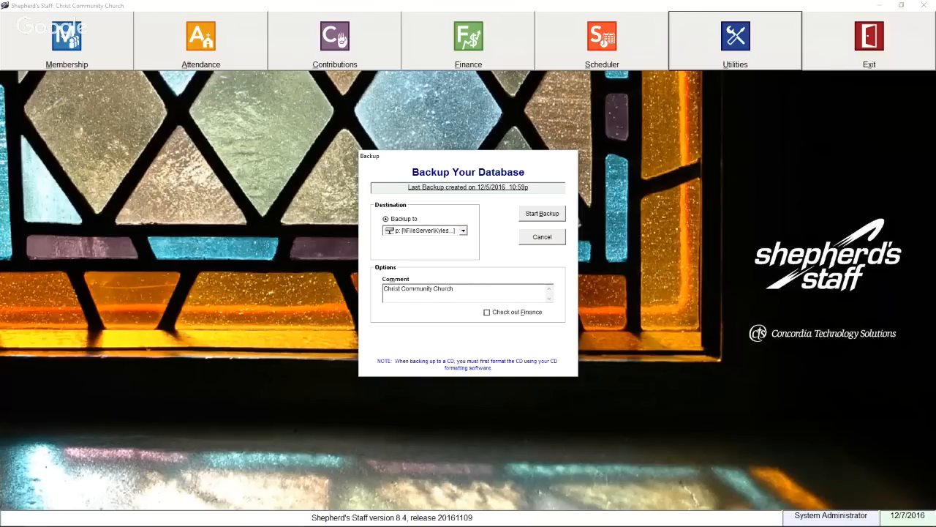
type("- Year en")
key("BackSpace")
key("BackSpace")
type("End Backup - ri")
Step: Run the database backup, archiving the existing backup instead of overwriting it
left_click(534, 215)
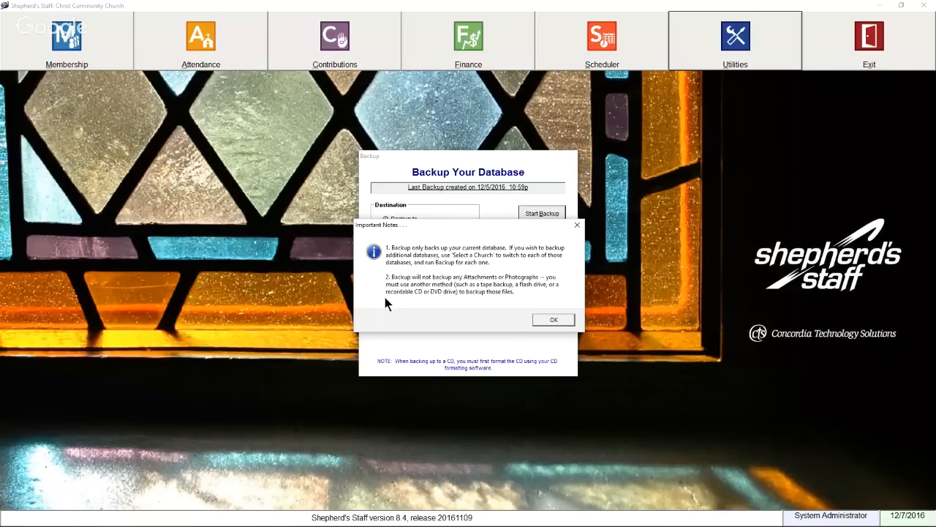
left_click(549, 319)
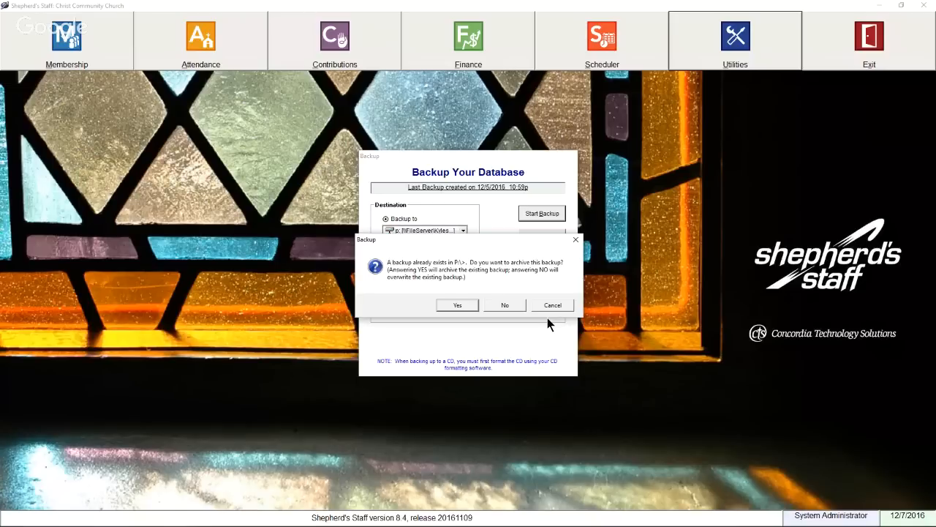
left_click(456, 306)
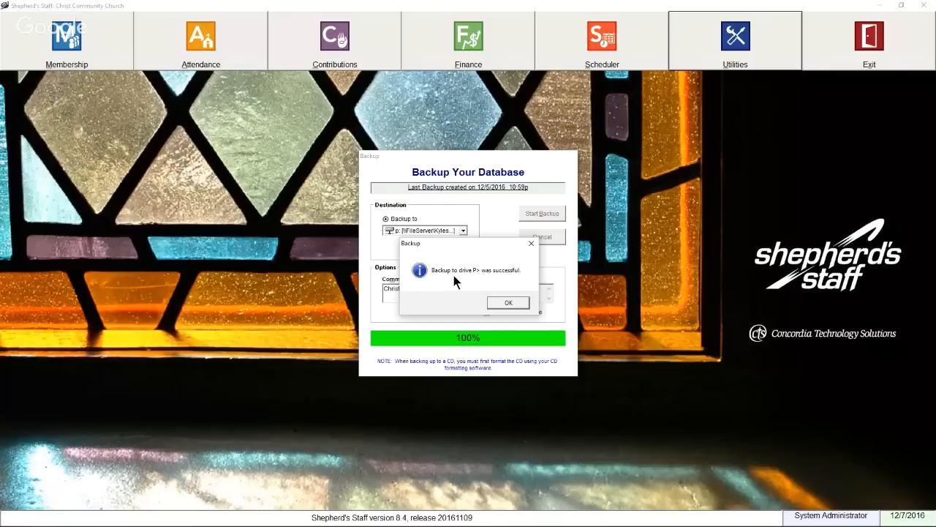
left_click(507, 303)
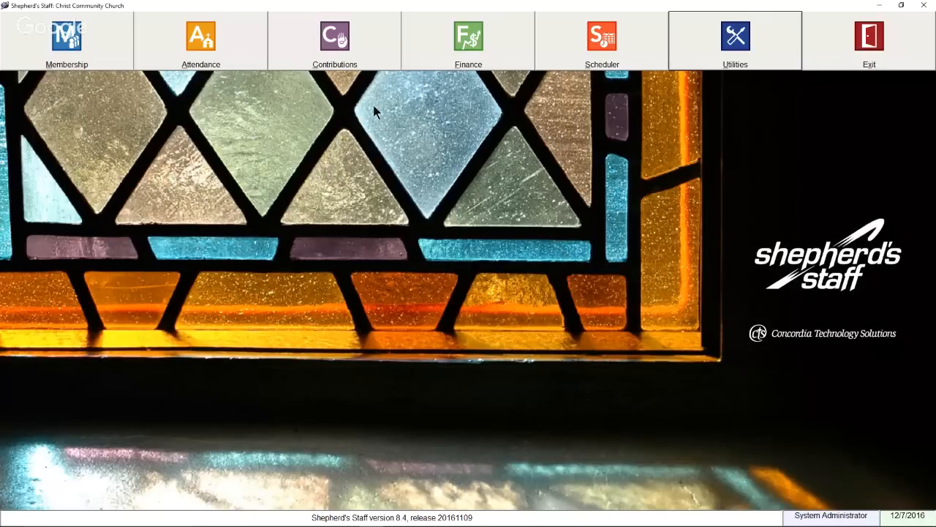
Step: Open the Contributions module and close its I Want To, To Do and Church Dashboard start-up windows
left_click(339, 46)
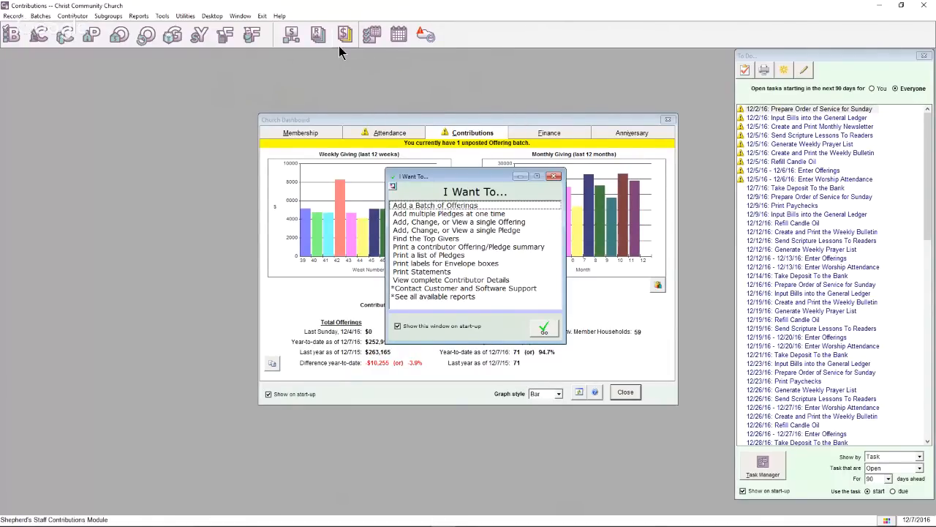
left_click(553, 178)
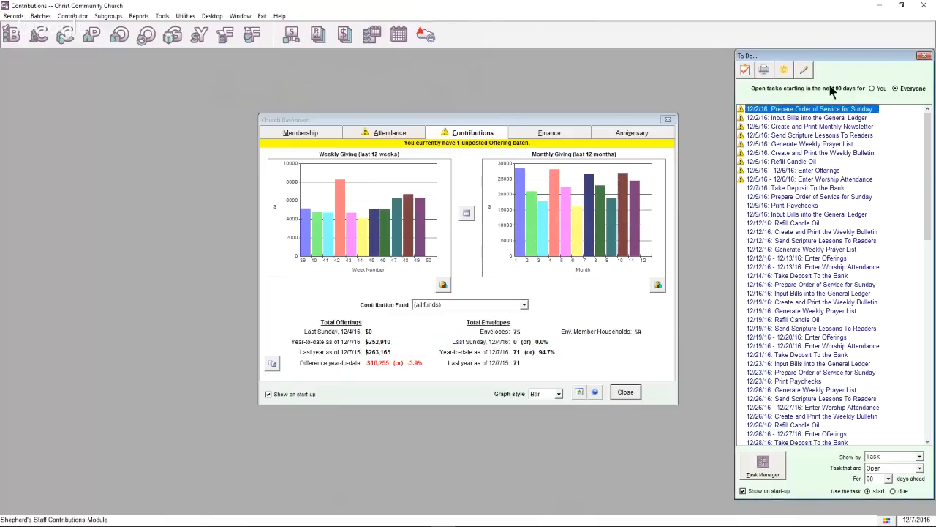
left_click(924, 57)
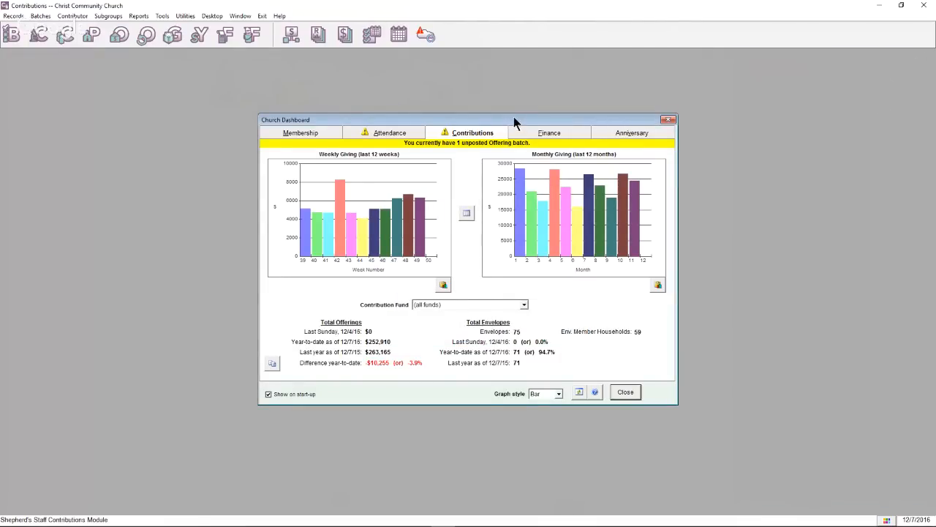
left_click_drag(513, 116, 509, 113)
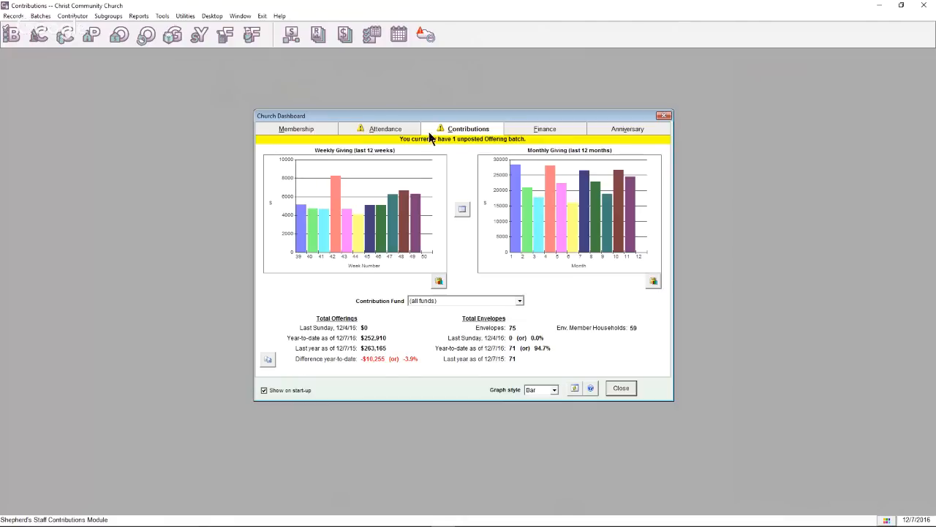
left_click(663, 116)
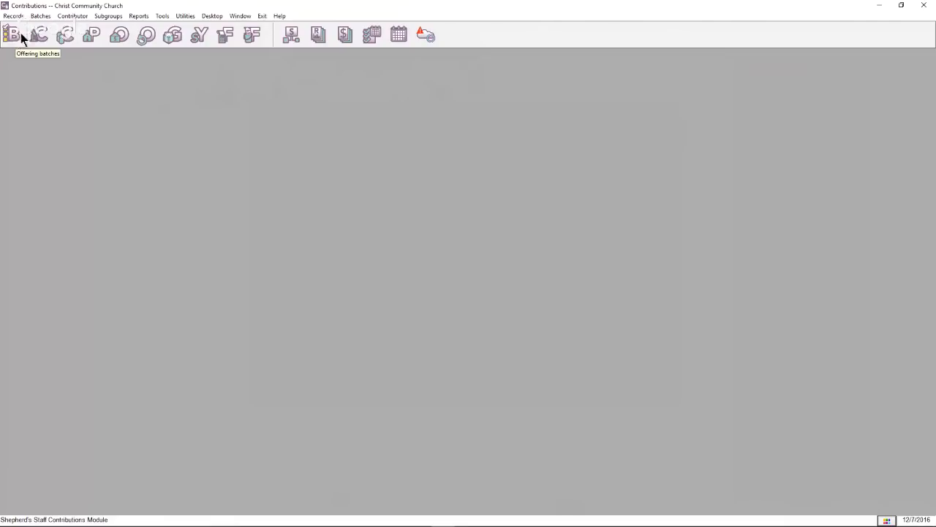
Step: Post the unposted offering batch for 12/4/2016 with posting reports and a Finance deposit dated 12/4/2016
left_click(40, 16)
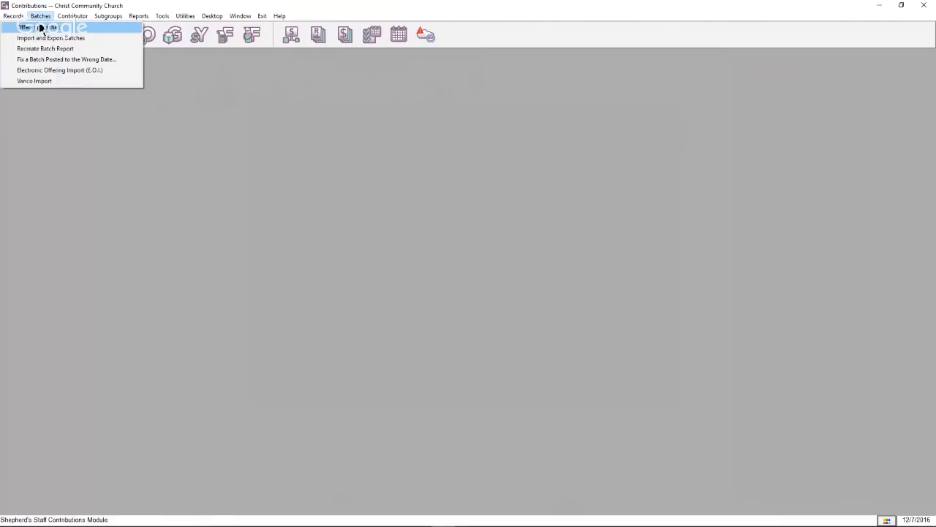
left_click(41, 28)
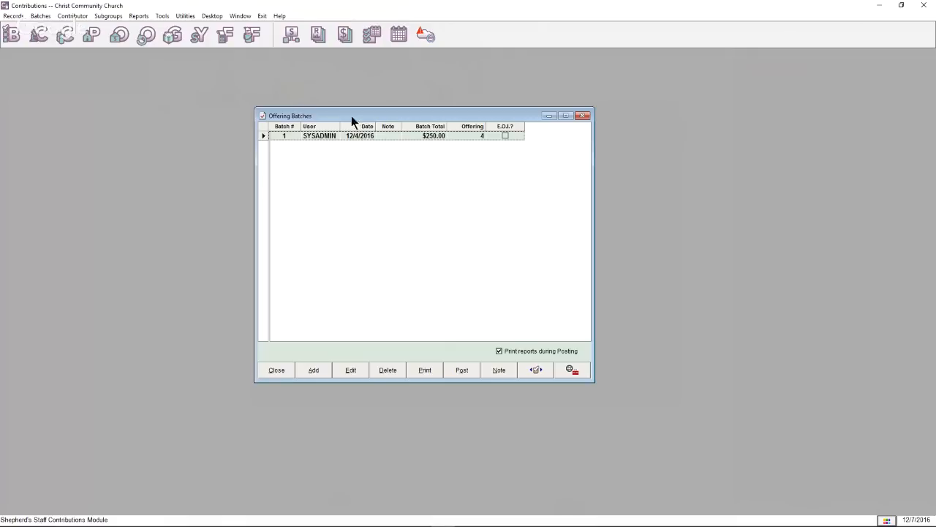
left_click_drag(362, 117, 366, 103)
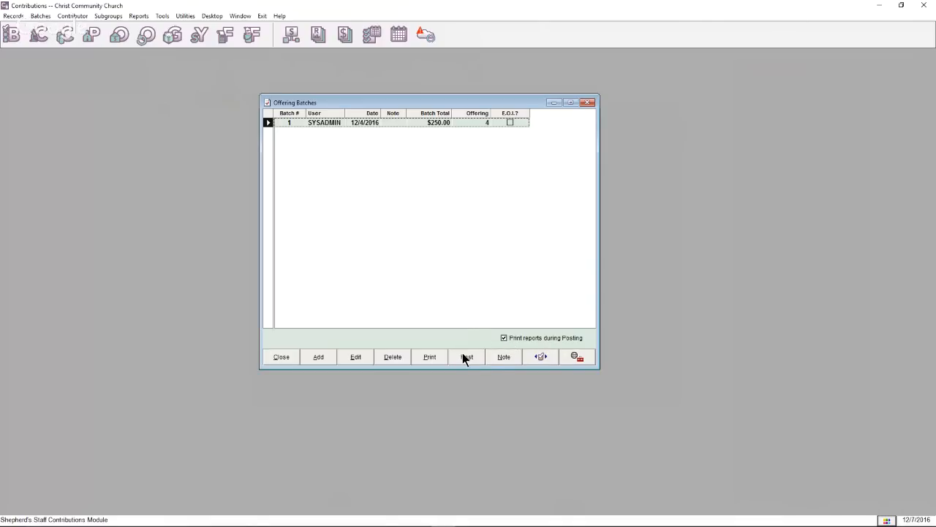
left_click(465, 356)
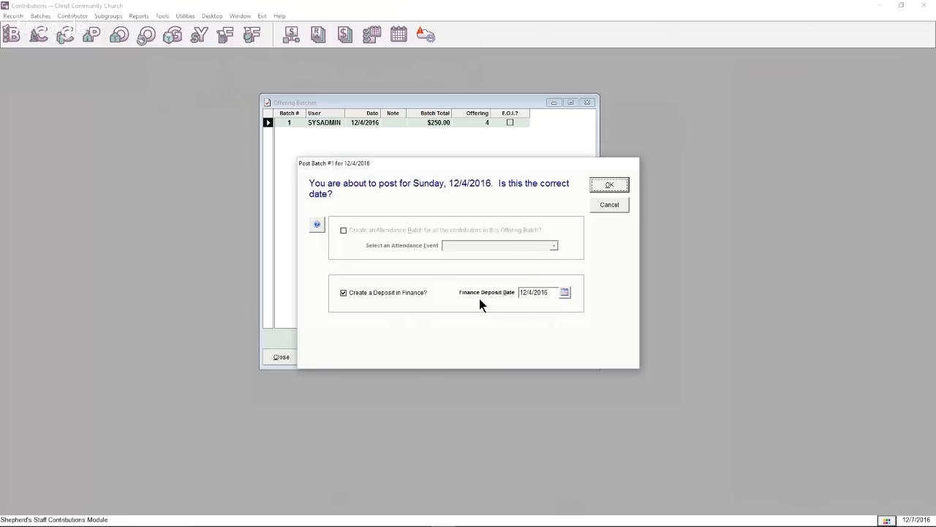
left_click(603, 187)
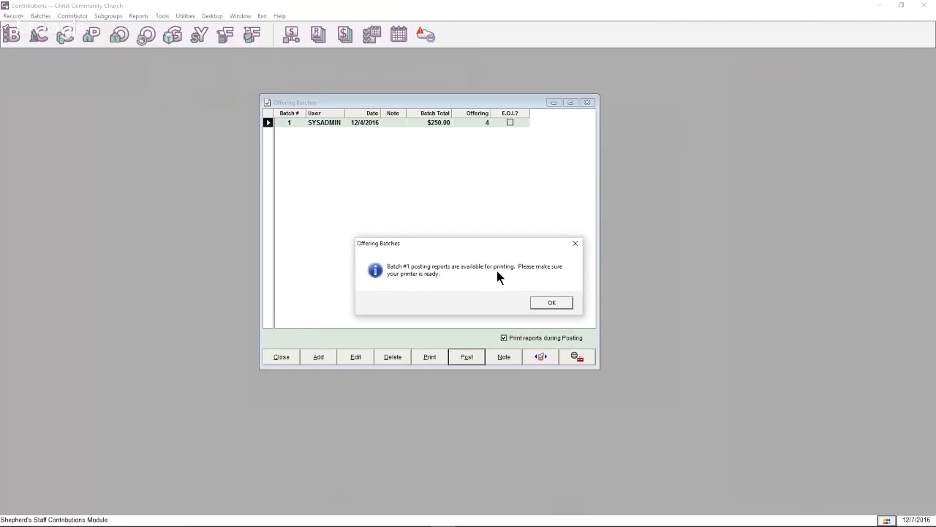
left_click(548, 300)
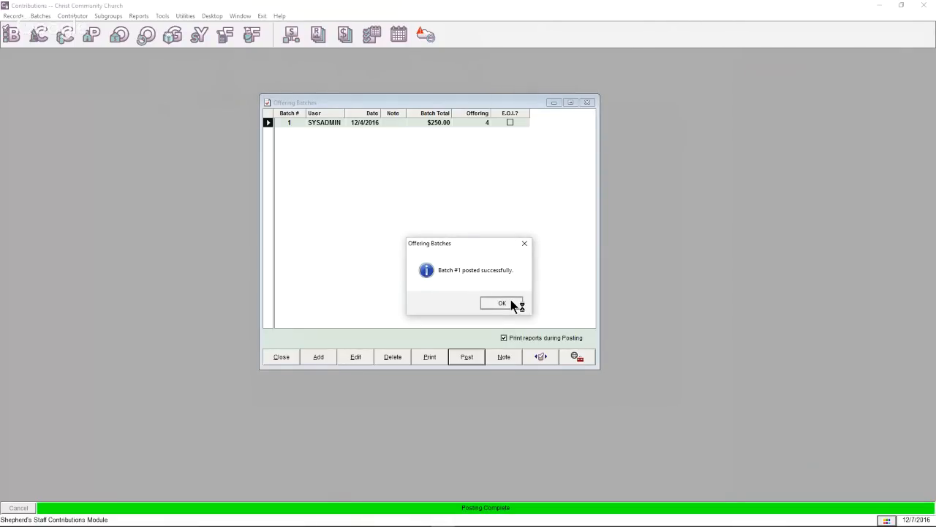
left_click(512, 305)
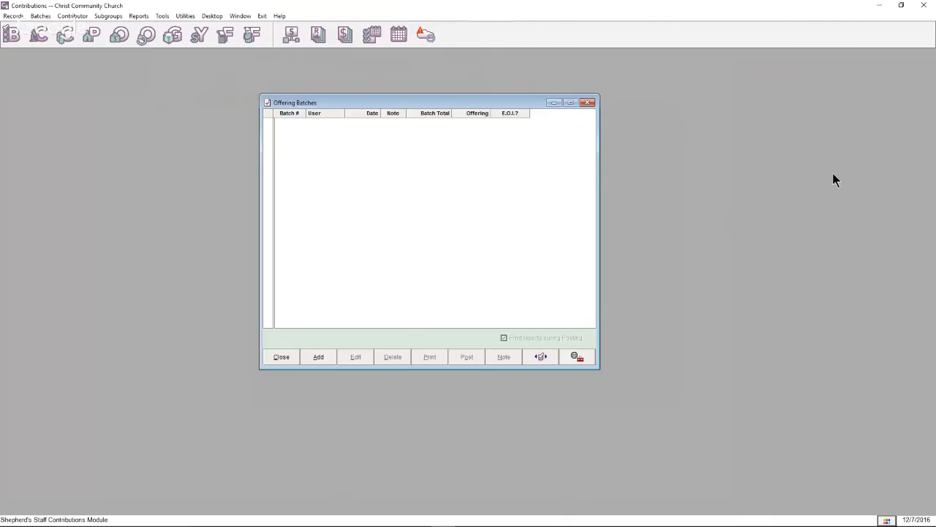
key("alt+Tab")
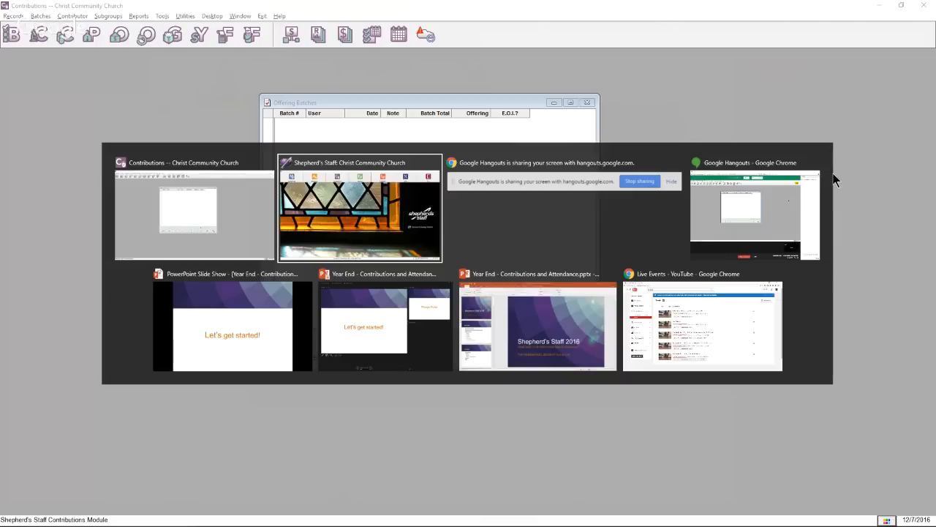
key("alt+Tab")
key("alt+Tab")
key("alt+Tab")
key("Escape")
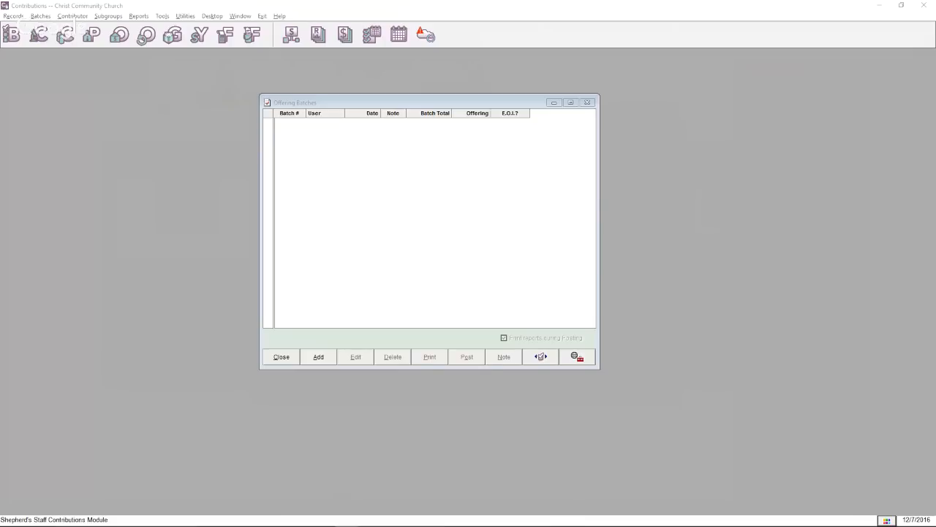
key("alt+Tab")
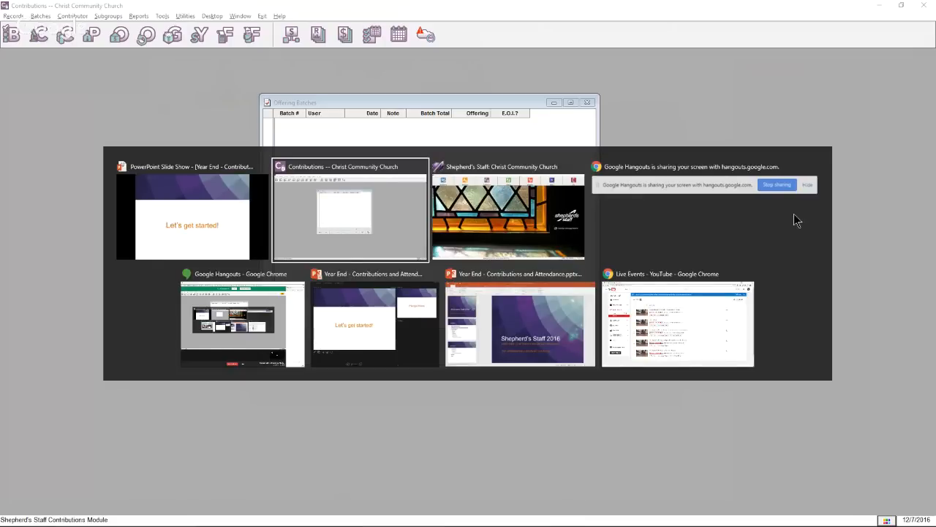
key("Escape")
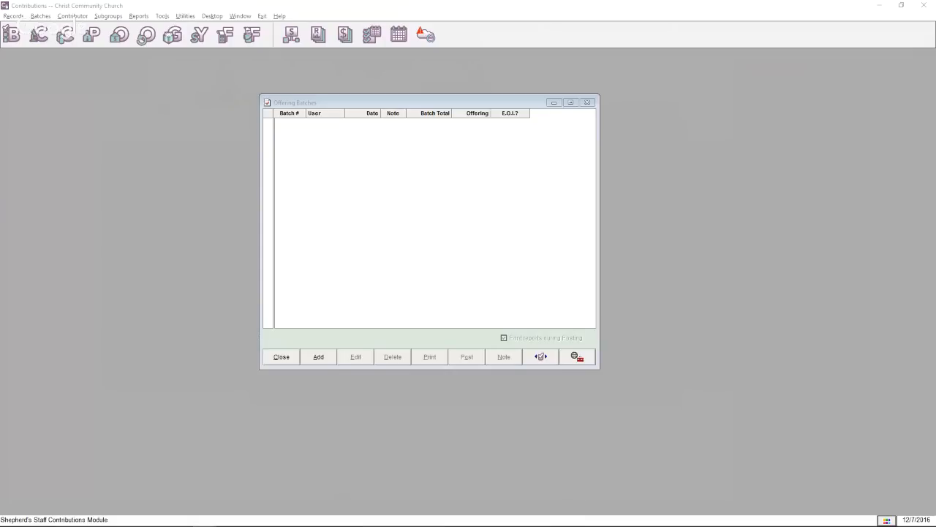
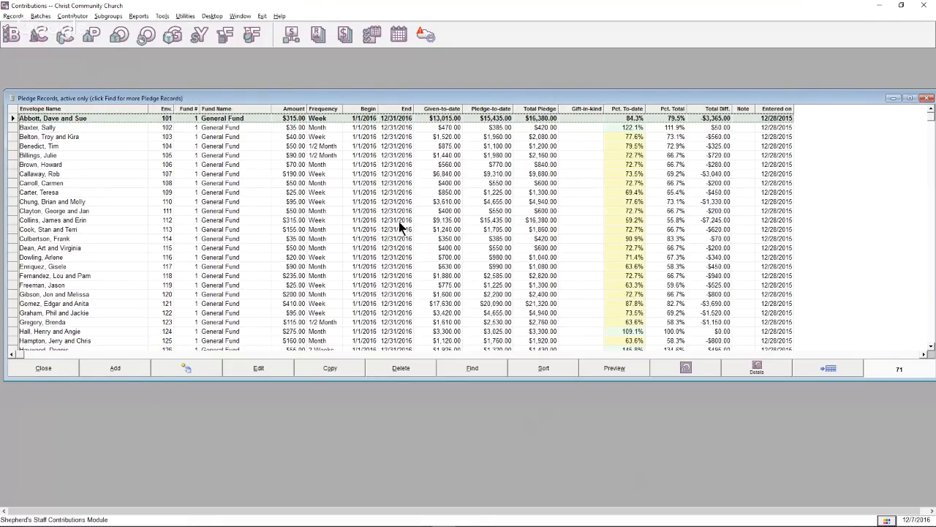
Step: Show all pledge records, including the inactive ones, in the Pledge Records list
left_click(487, 370)
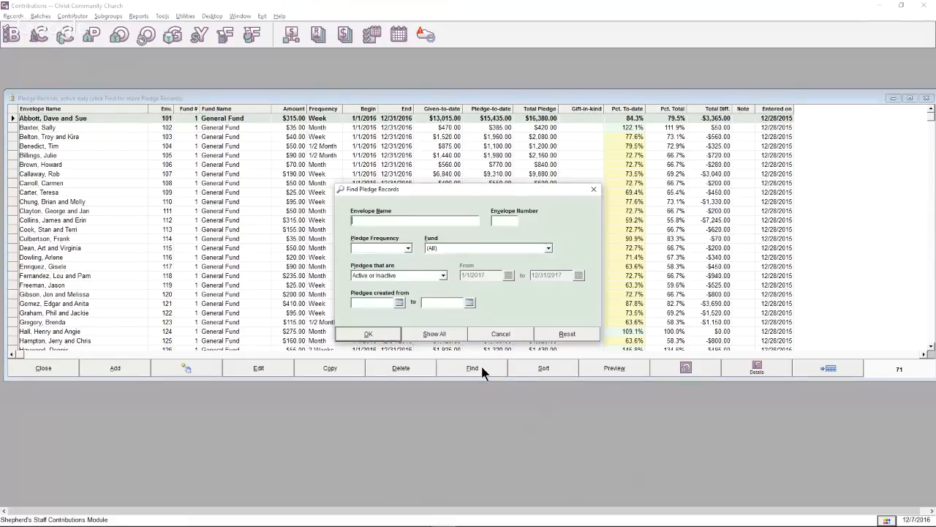
left_click(445, 331)
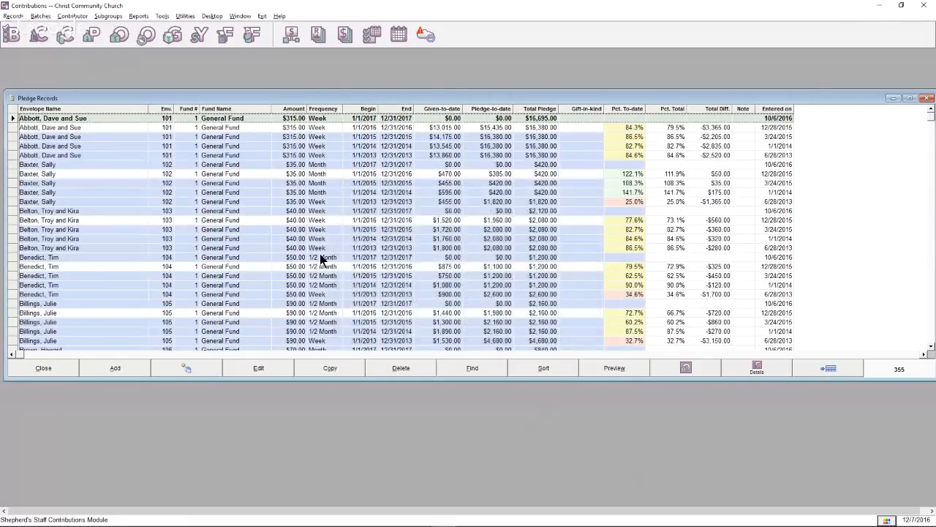
Step: Start a new pledge record for the first listed contributor and assign it to the Mission Fund
left_click(359, 119)
left_click(109, 122)
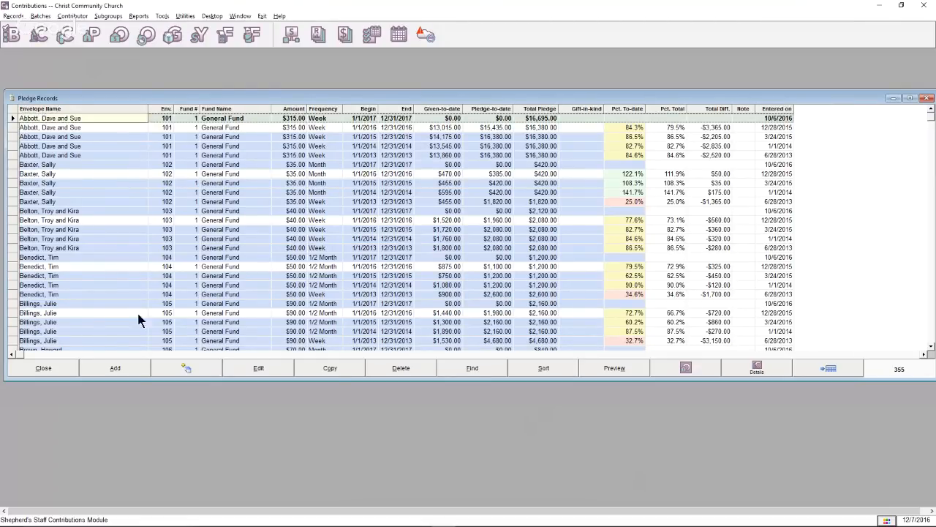
left_click(134, 367)
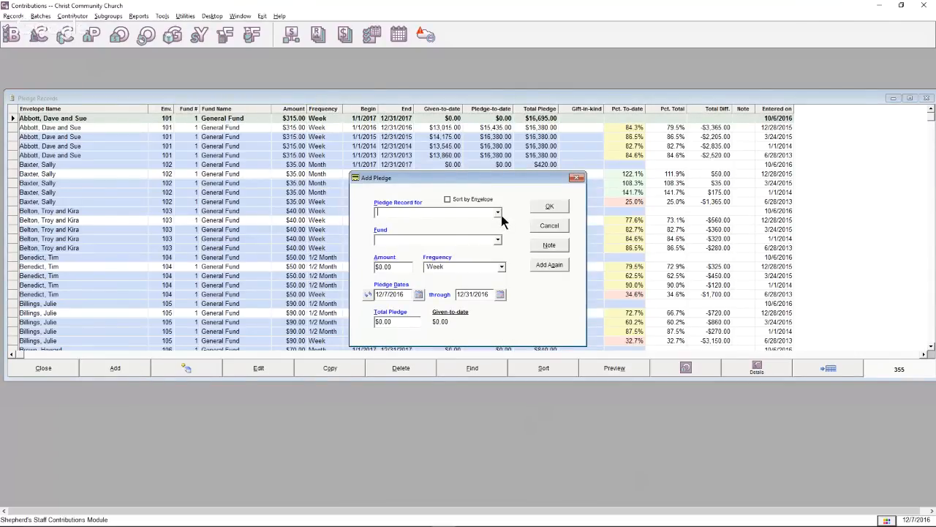
left_click(497, 214)
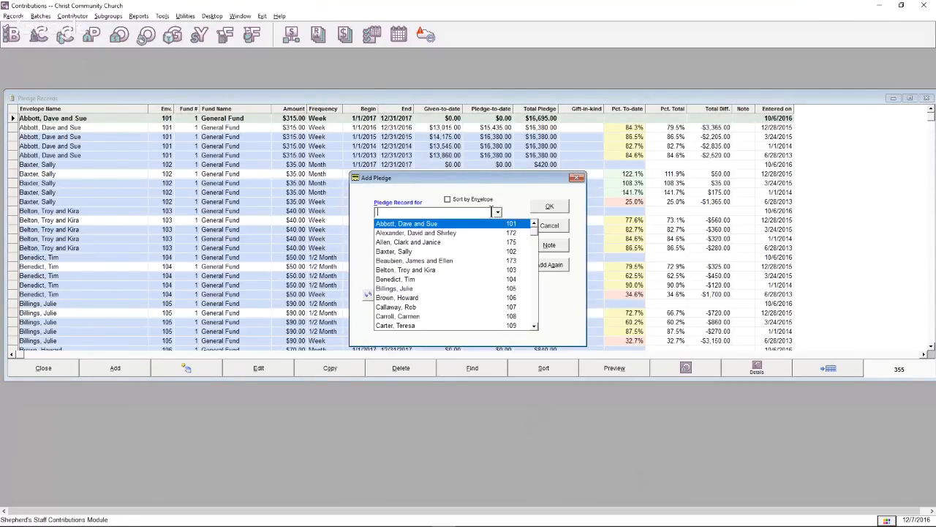
left_click(447, 226)
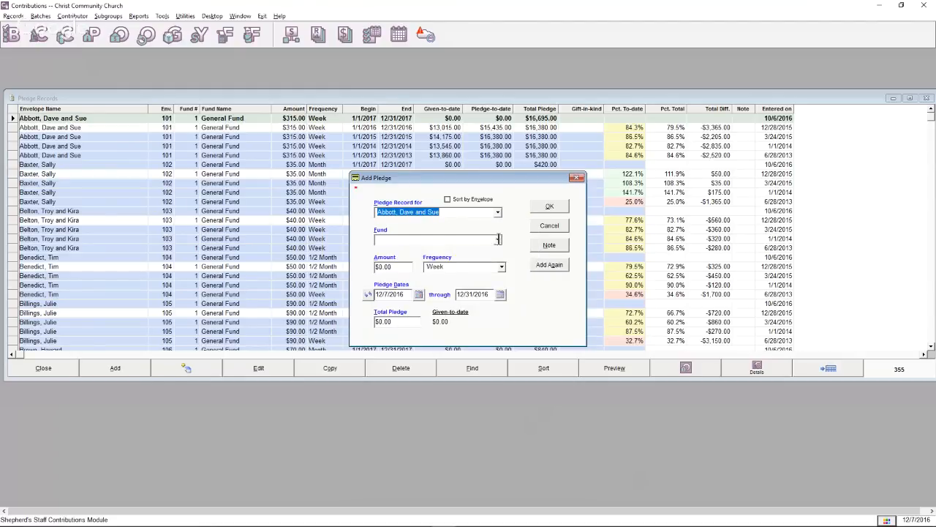
left_click(498, 241)
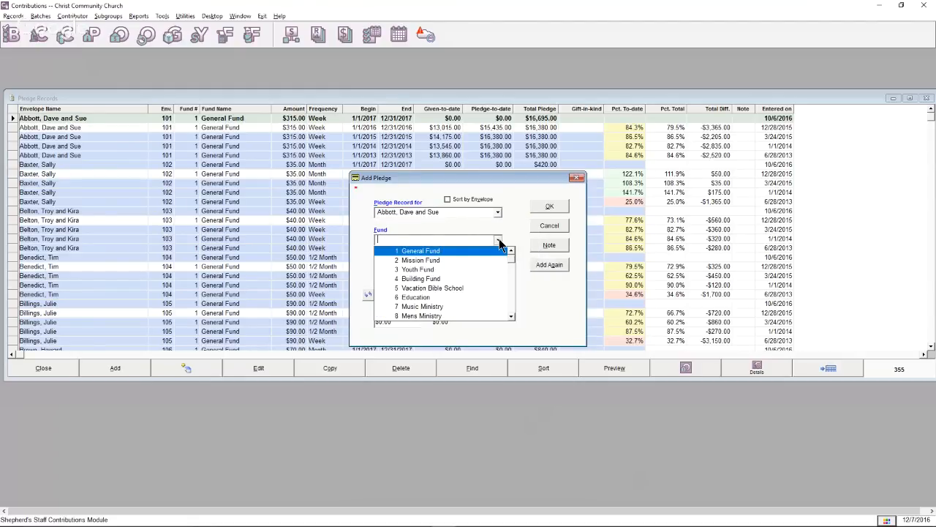
left_click(430, 262)
Step: Set the pledge to $25.00 per week for 1/1/2017 through 12/31/2017 and save it, continuing with another pledge
left_click(407, 266)
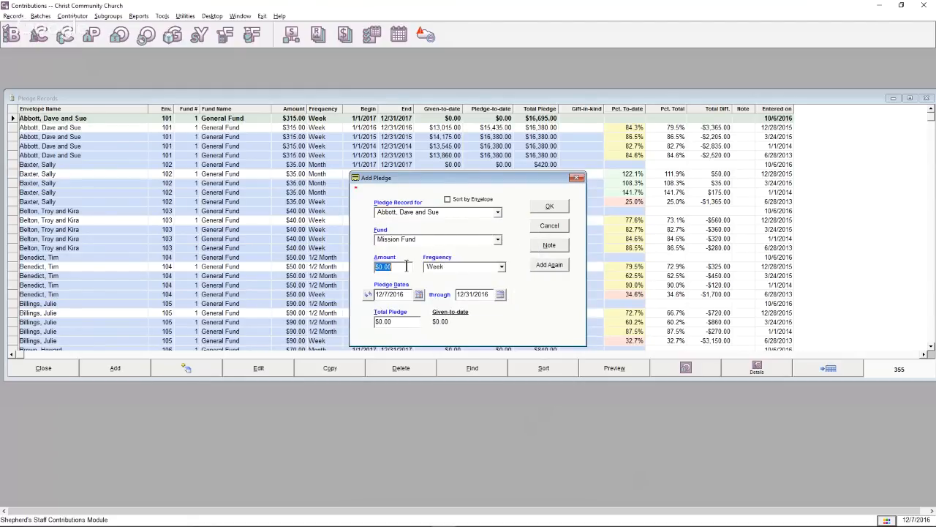
type("25.00")
left_click(407, 294)
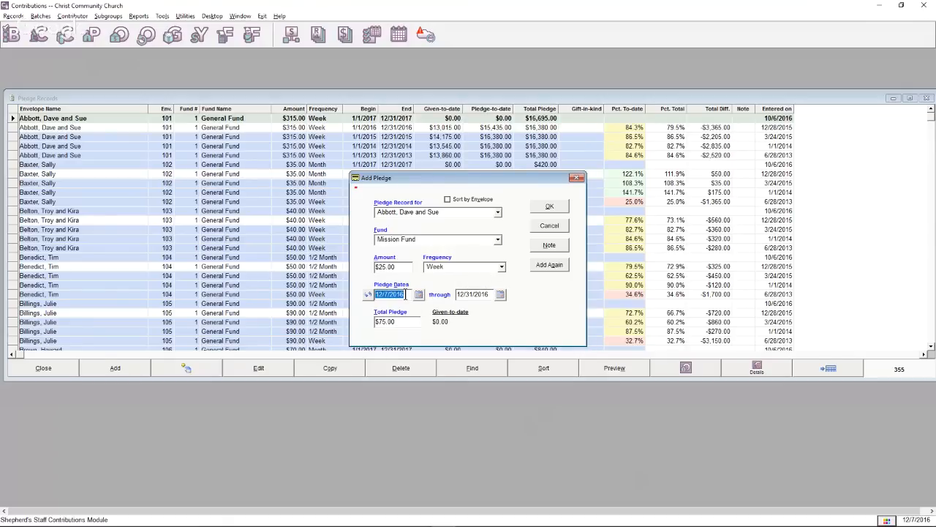
left_click(365, 294)
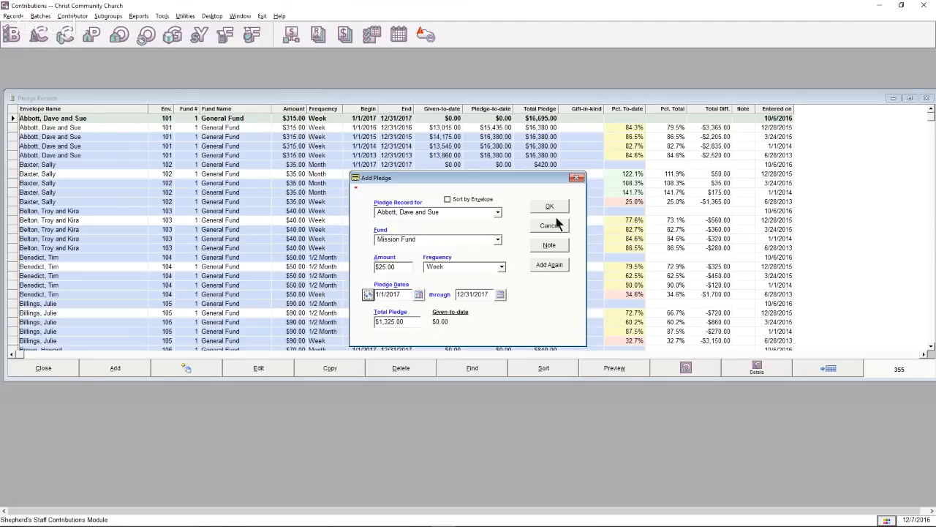
left_click(548, 266)
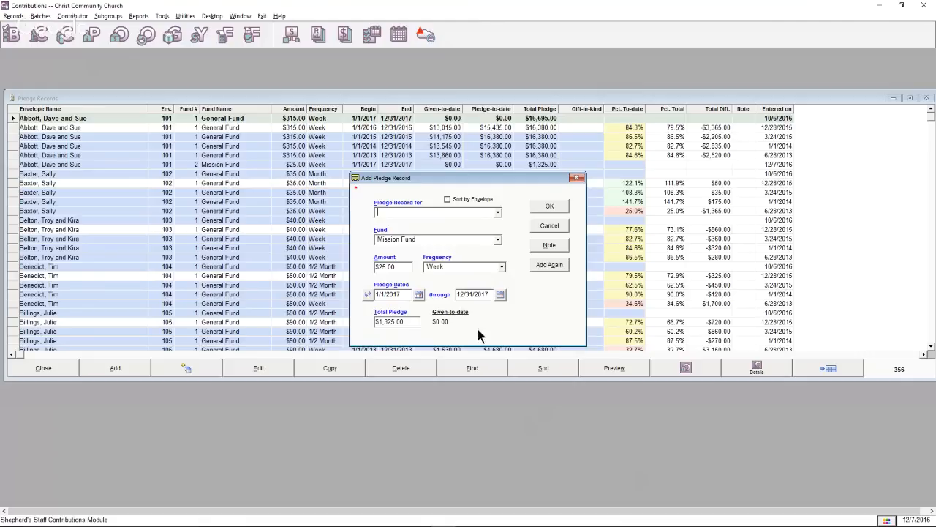
Step: Save a Mission Fund pledge with the same amount, frequency and dates for the fourth contributor in the selection list
left_click(498, 212)
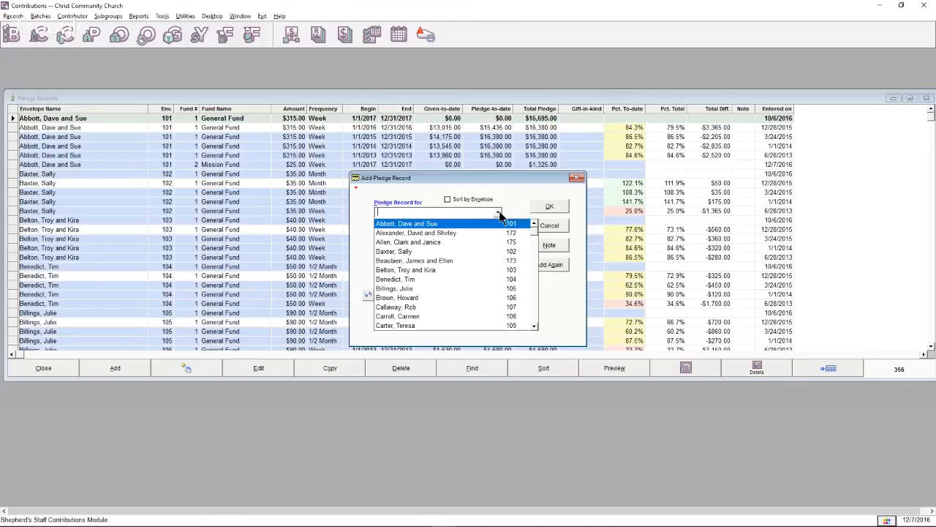
left_click(421, 251)
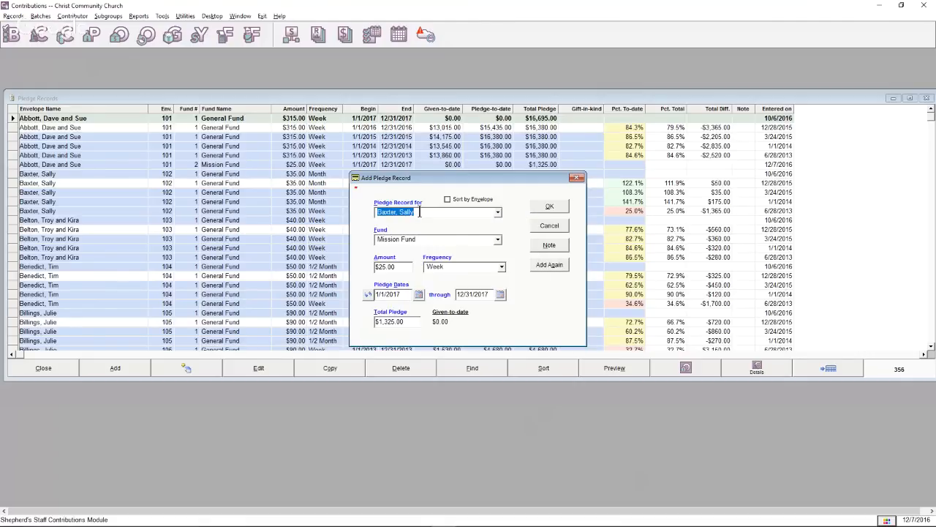
left_click(557, 207)
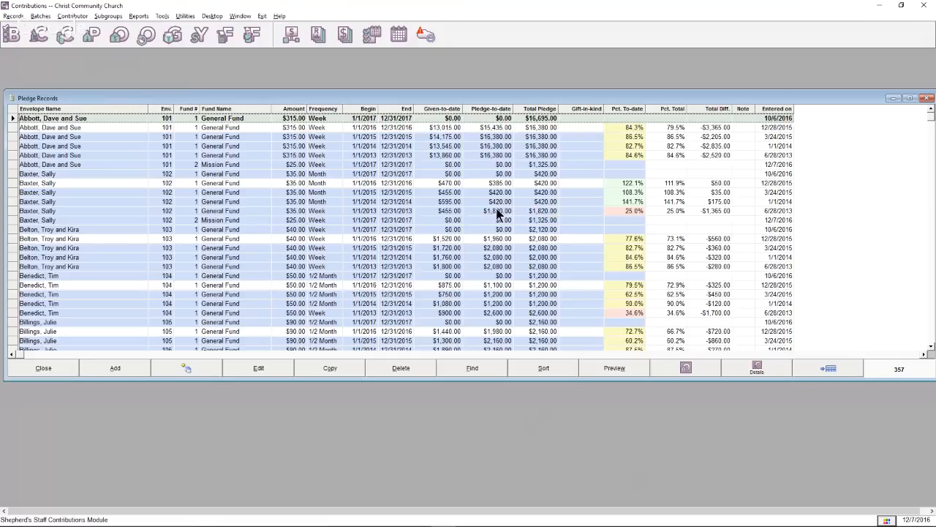
Step: Copy the selected family's 2015 General Fund pledge as a Mission Fund pledge for 1/1/2017 through 12/31/2017 and close the Pledge Records list
left_click(267, 247)
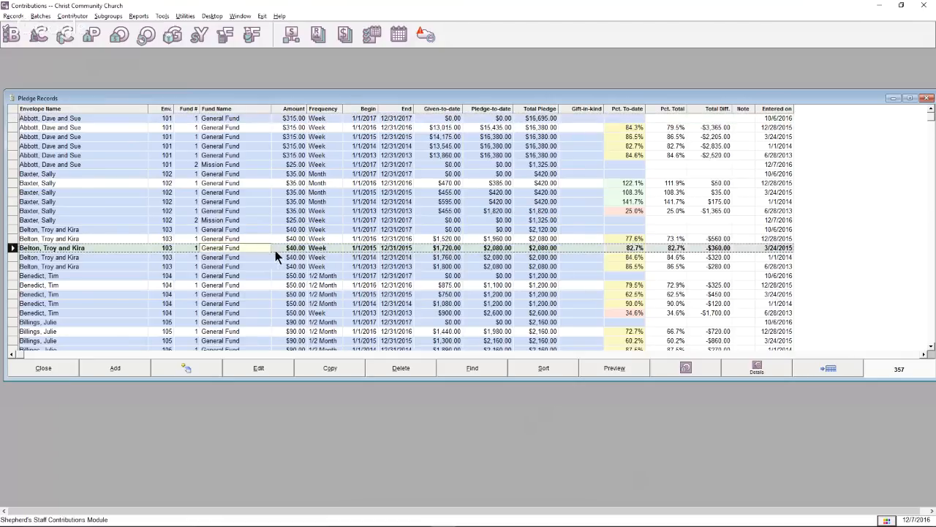
left_click(341, 368)
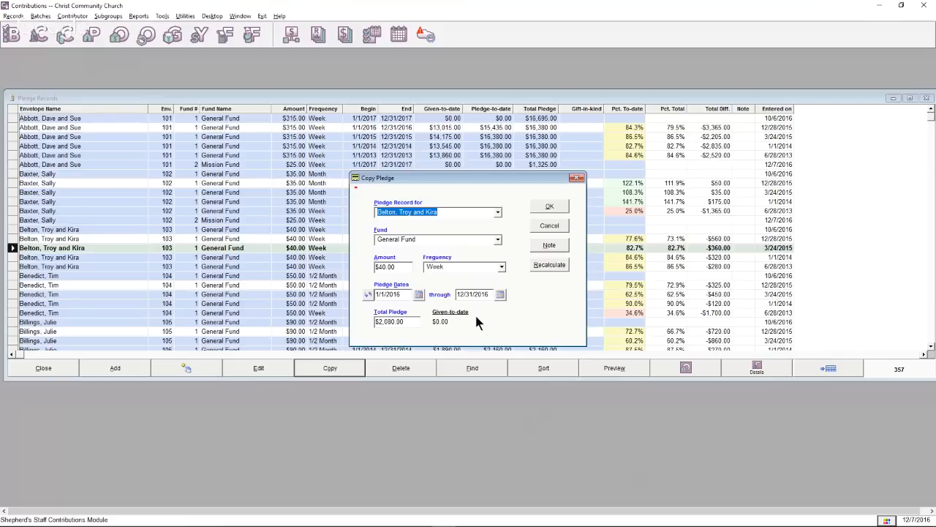
left_click(497, 241)
left_click(437, 265)
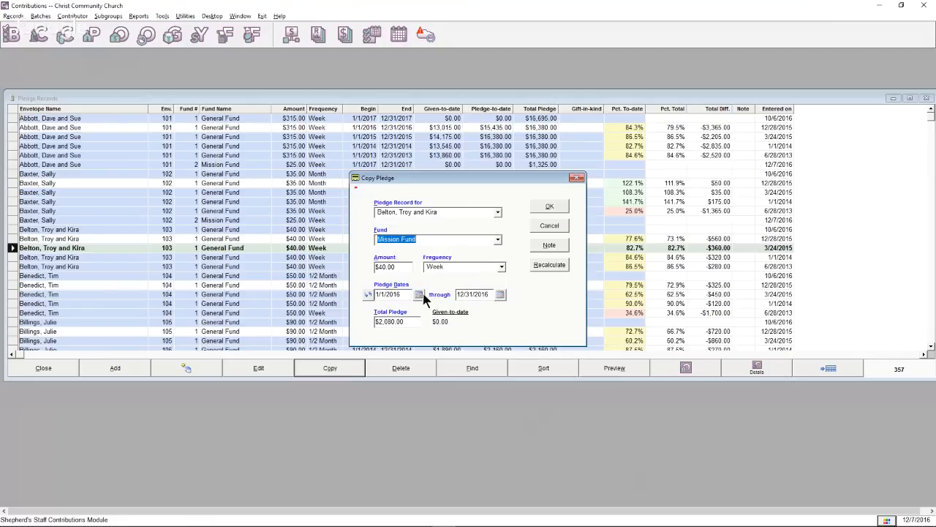
left_click(368, 294)
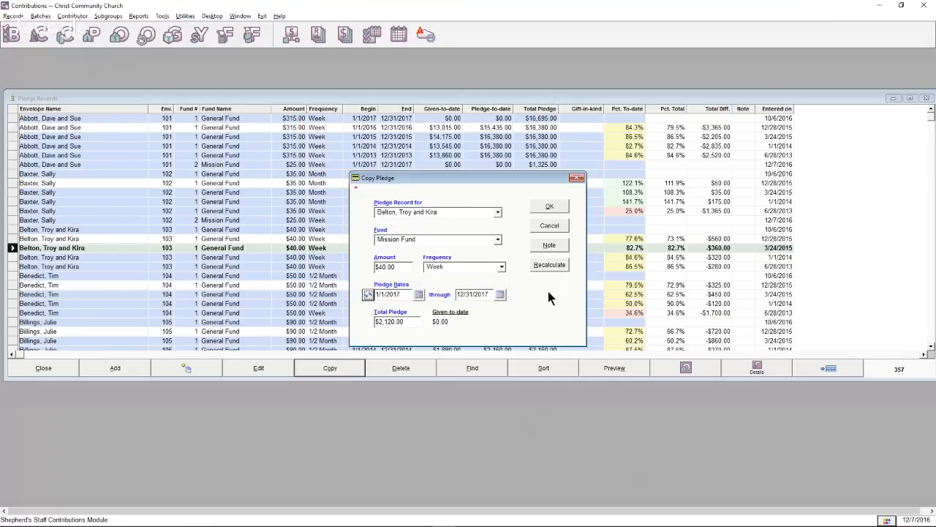
left_click(556, 208)
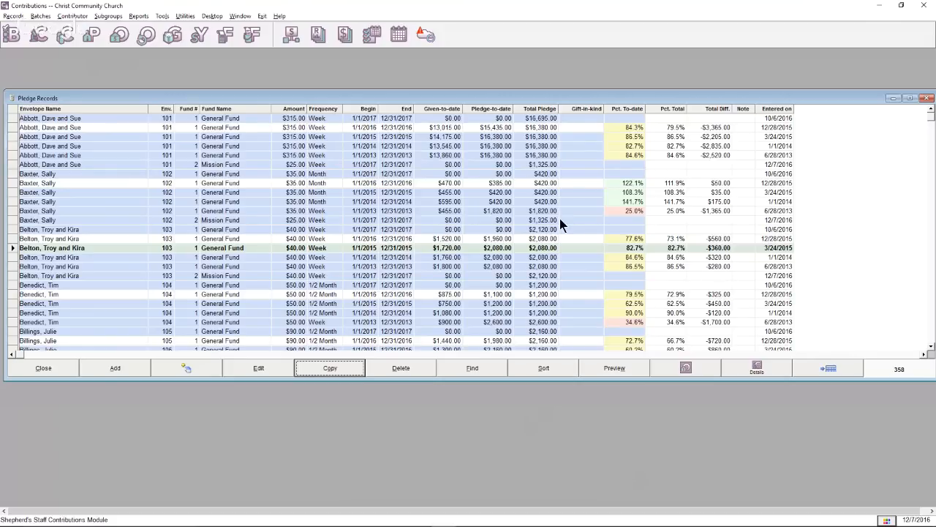
left_click(39, 368)
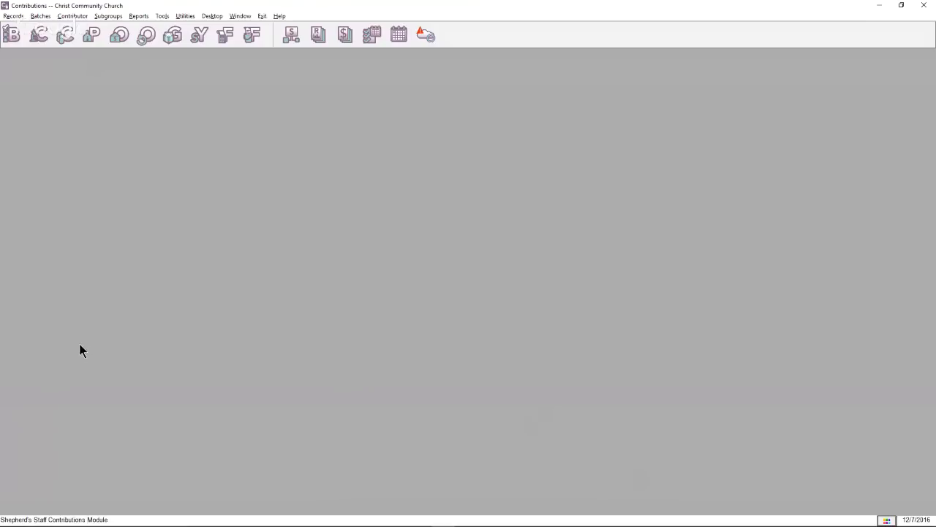
Step: Open the Contributor Records list, then narrow its window and reposition it near the middle of the workspace
left_click(17, 17)
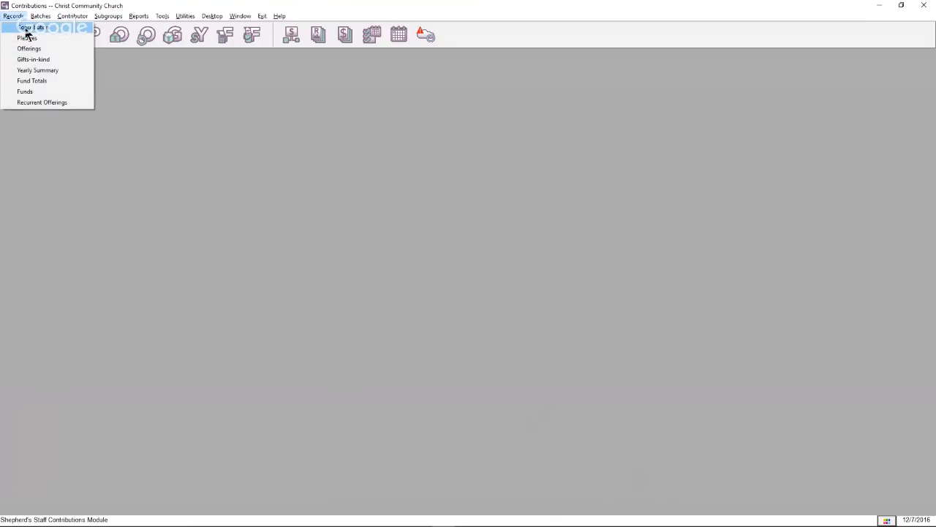
left_click(27, 29)
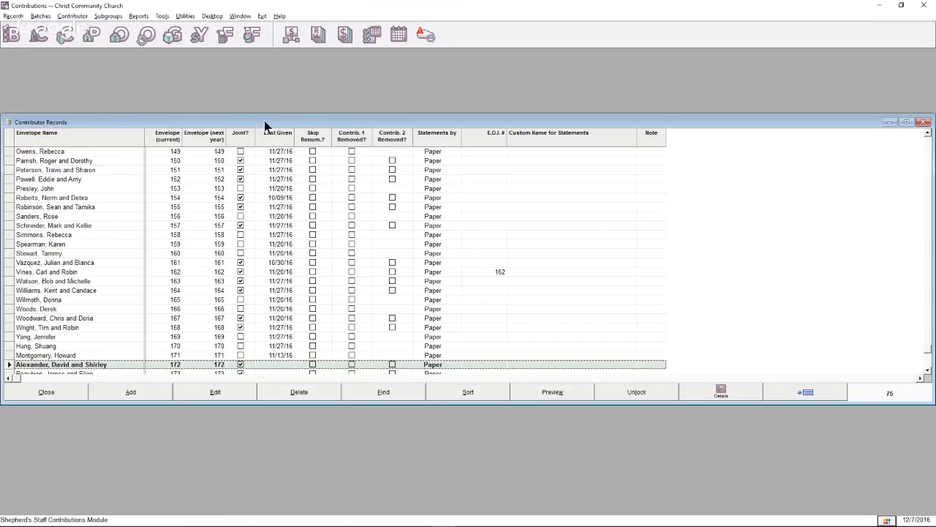
left_click_drag(288, 122, 302, 127)
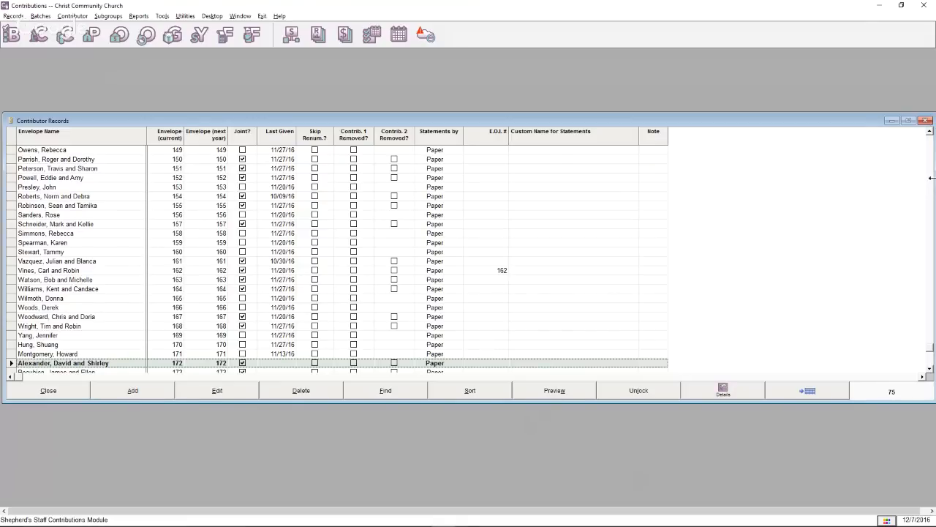
left_click_drag(934, 178, 694, 175)
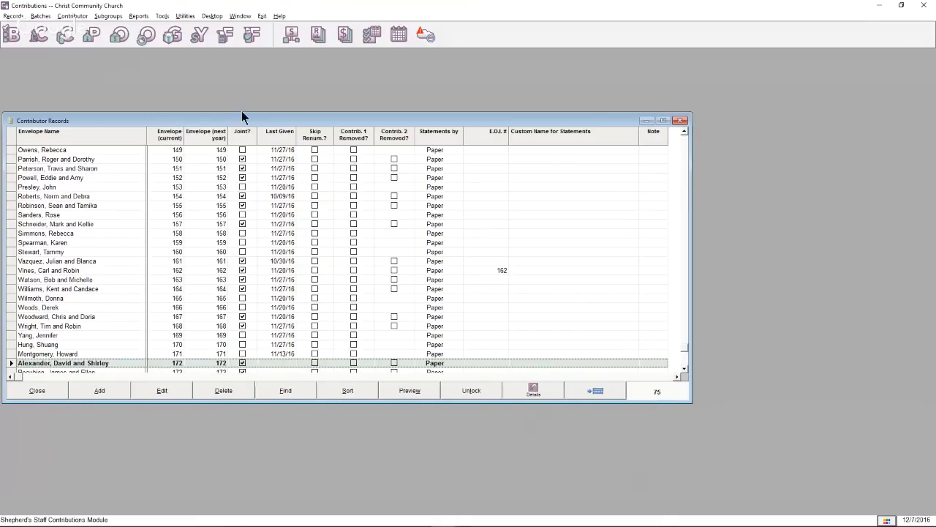
left_click_drag(241, 120, 416, 129)
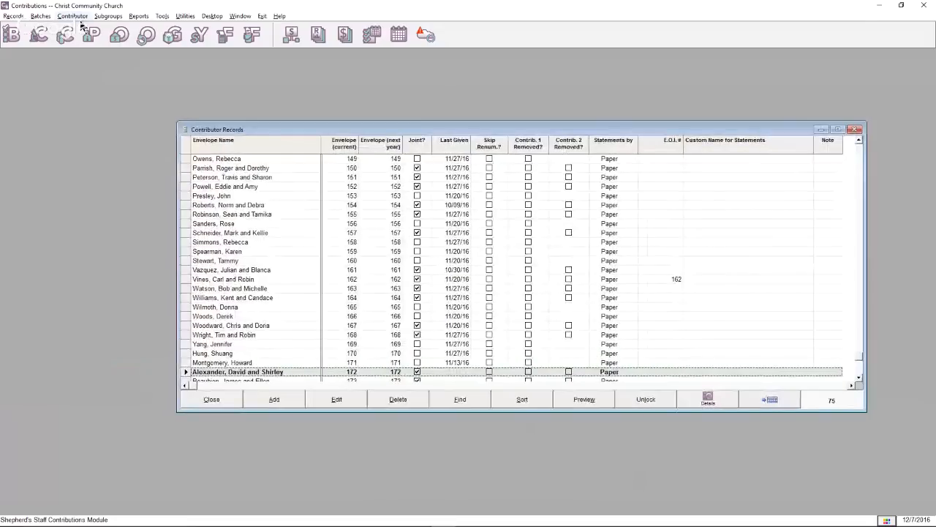
left_click(73, 16)
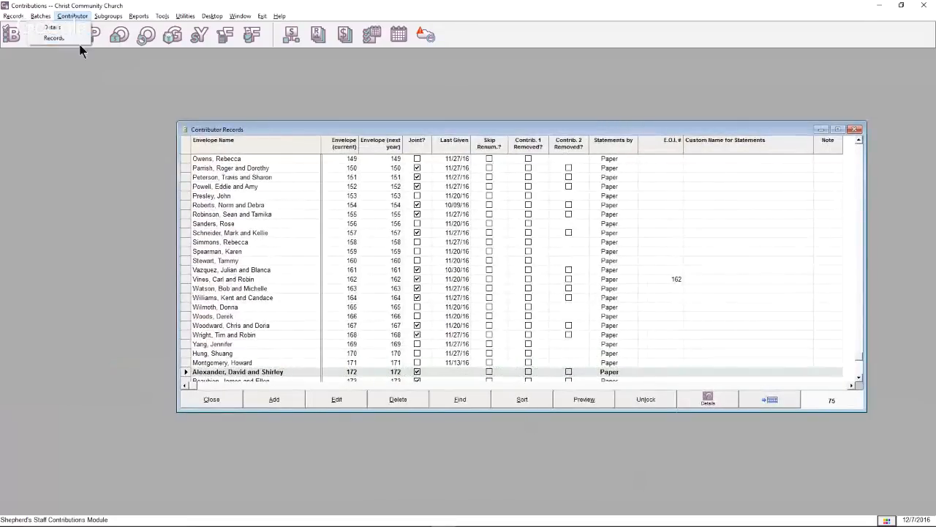
left_click(79, 42)
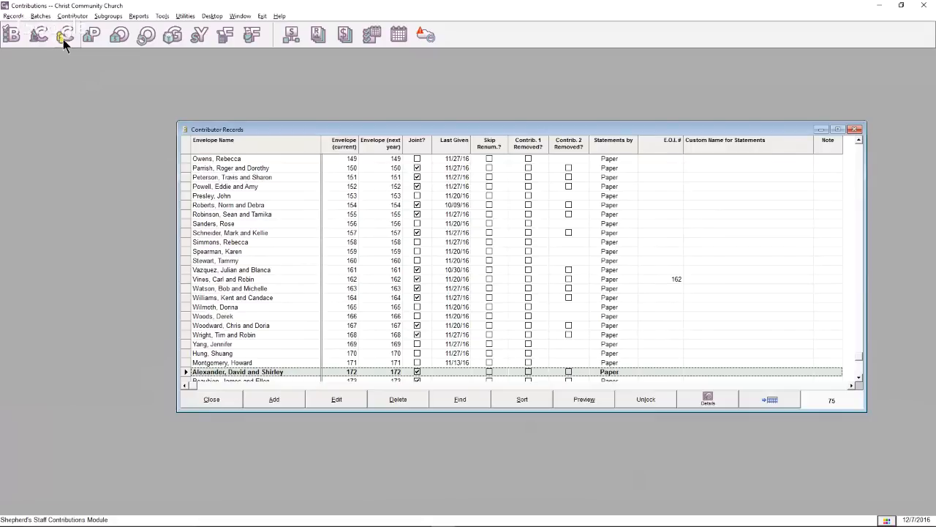
left_click_drag(441, 129, 386, 117)
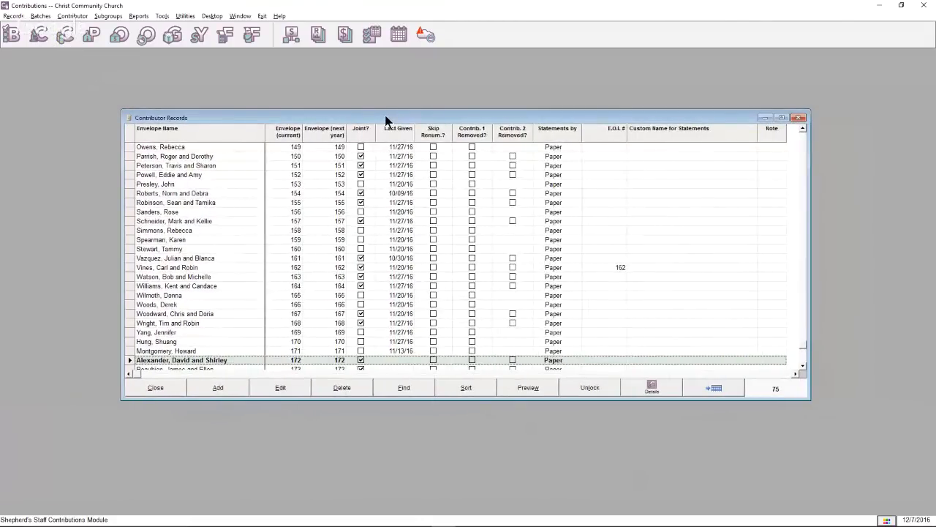
left_click(480, 252)
scroll(476, 248, "up", 12)
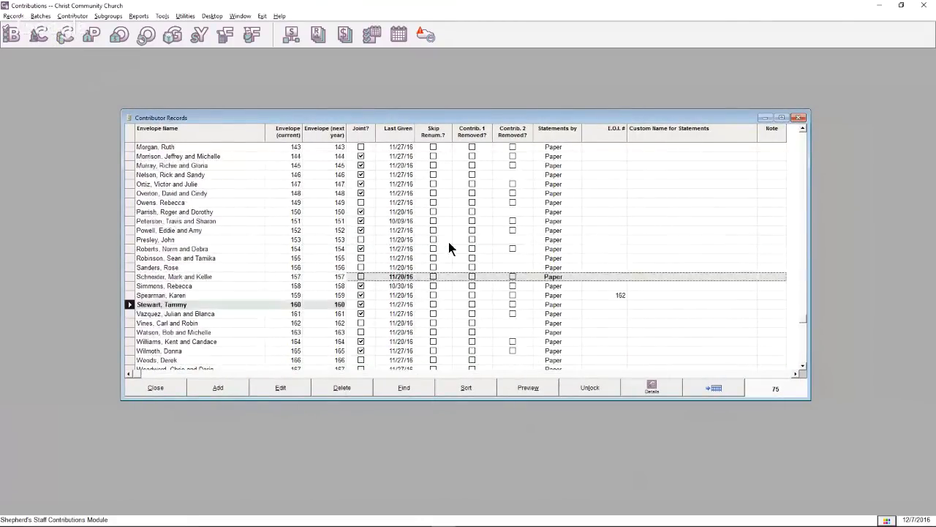
scroll(442, 236, "up", 4)
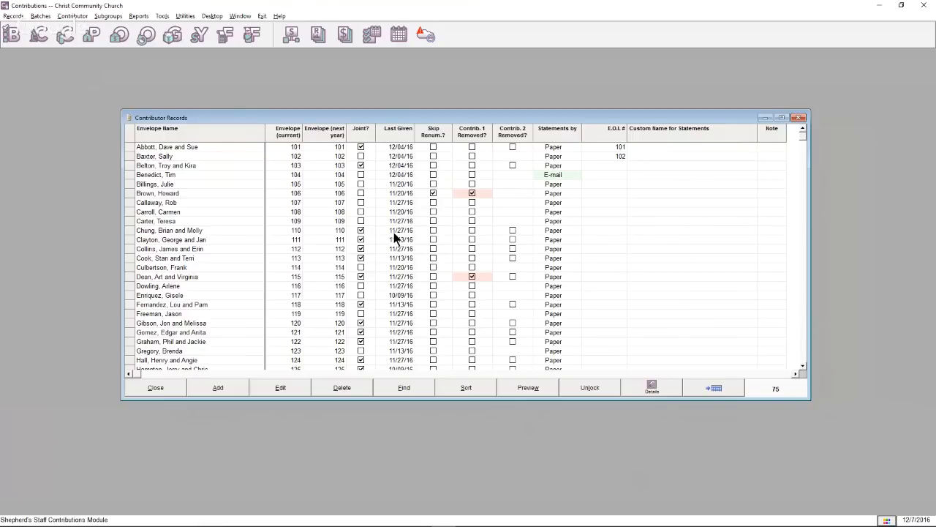
Step: Start a new contributor record and select the contributor by surname
left_click(220, 389)
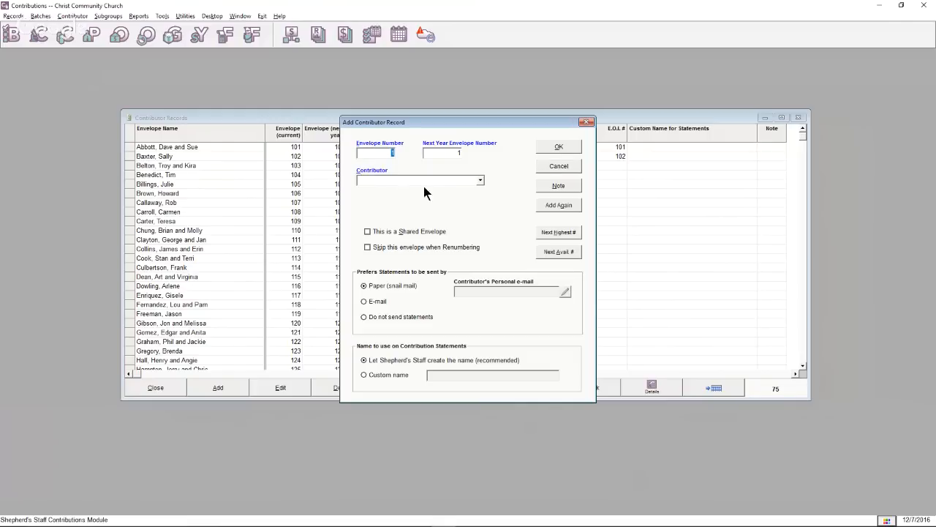
left_click(480, 182)
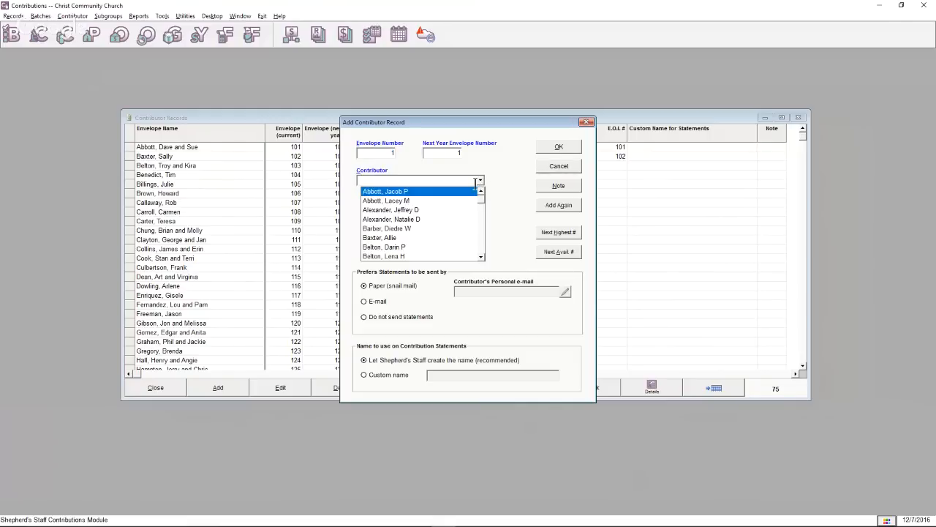
type("wil")
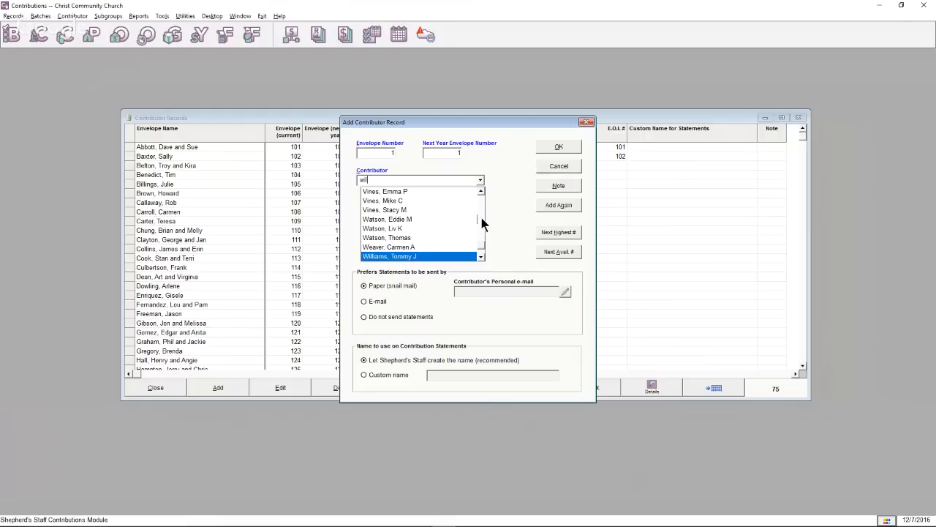
key("Down")
key("Down")
key("Down")
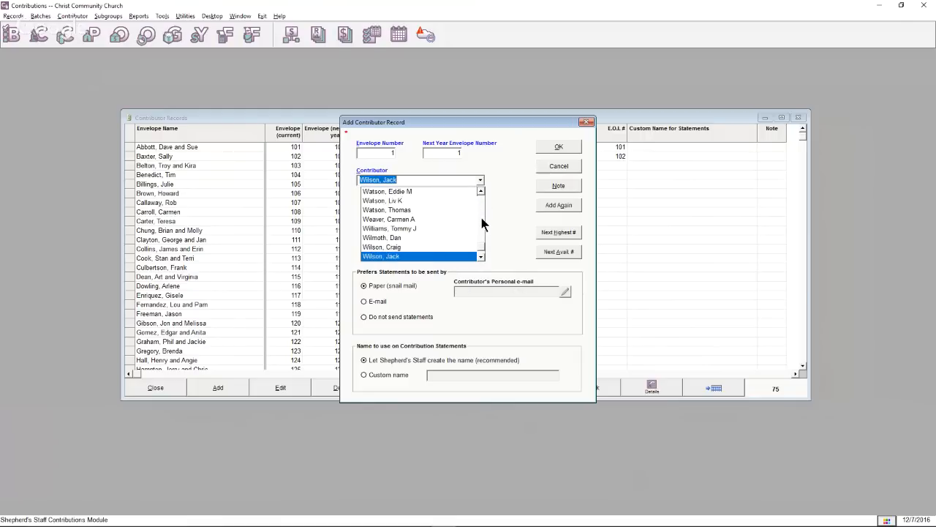
left_click(459, 258)
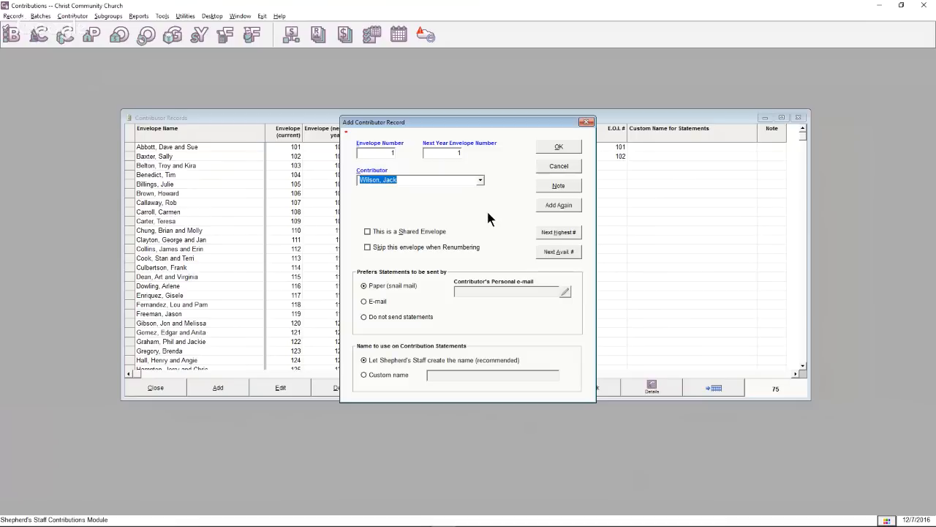
Step: Mark the new record as a shared envelope, select the spouse as joint contributor, set the envelope number to 201, and save it
left_click(393, 232)
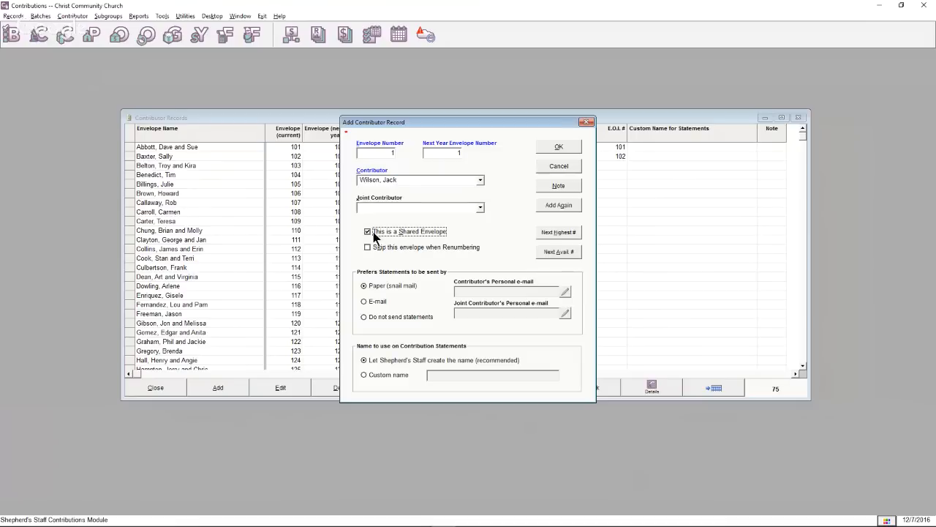
left_click(481, 208)
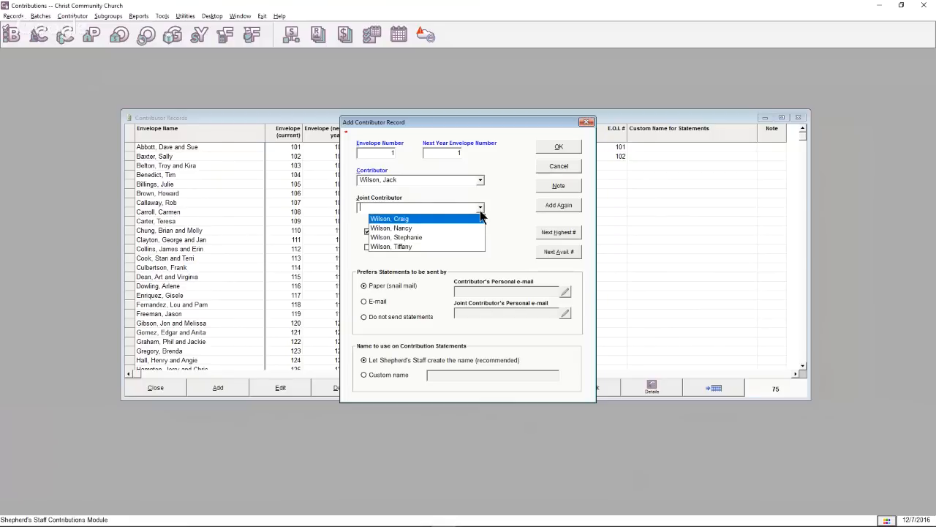
left_click(405, 228)
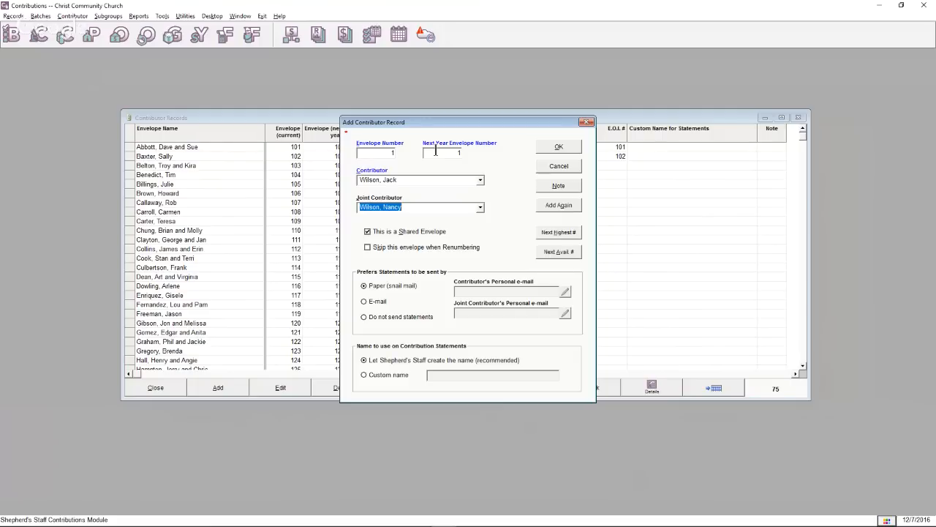
left_click(558, 233)
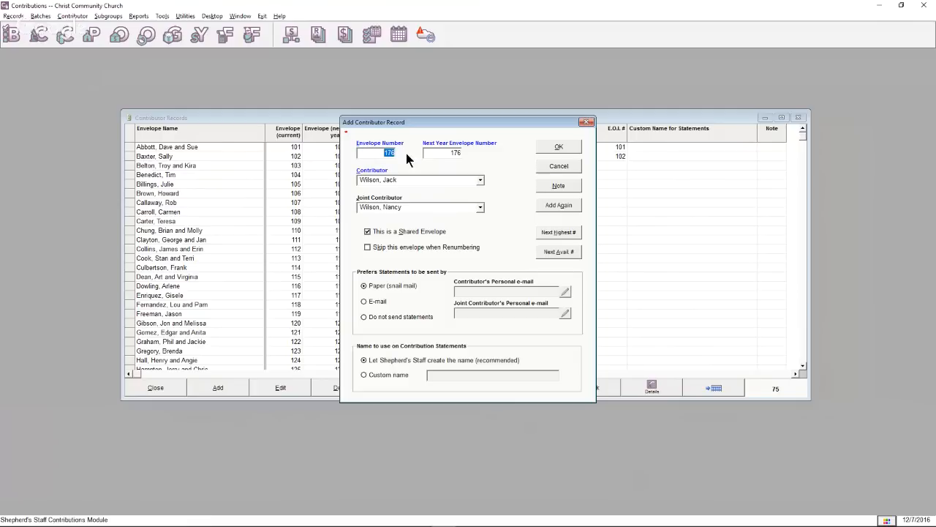
type("201")
left_click(557, 147)
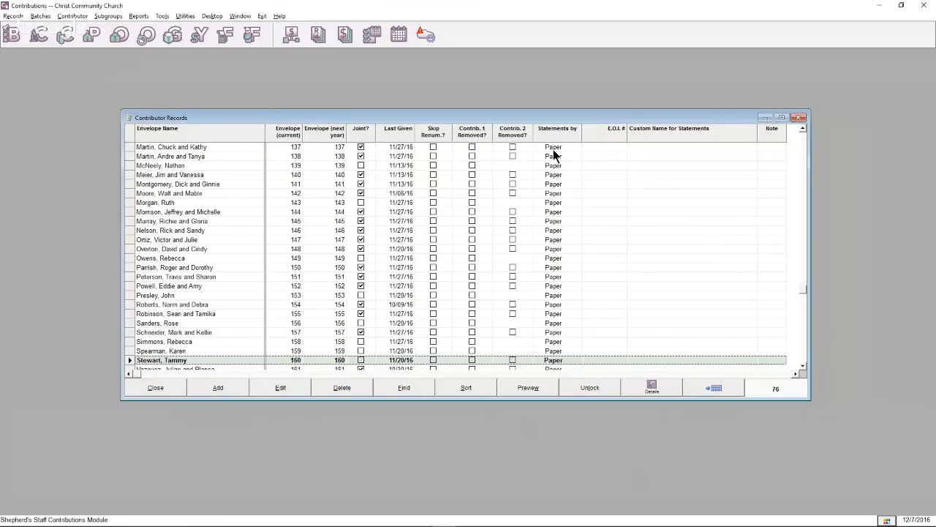
Step: Locate the newly added shared record at the end of the Contributor Records list and select it
left_click(427, 231)
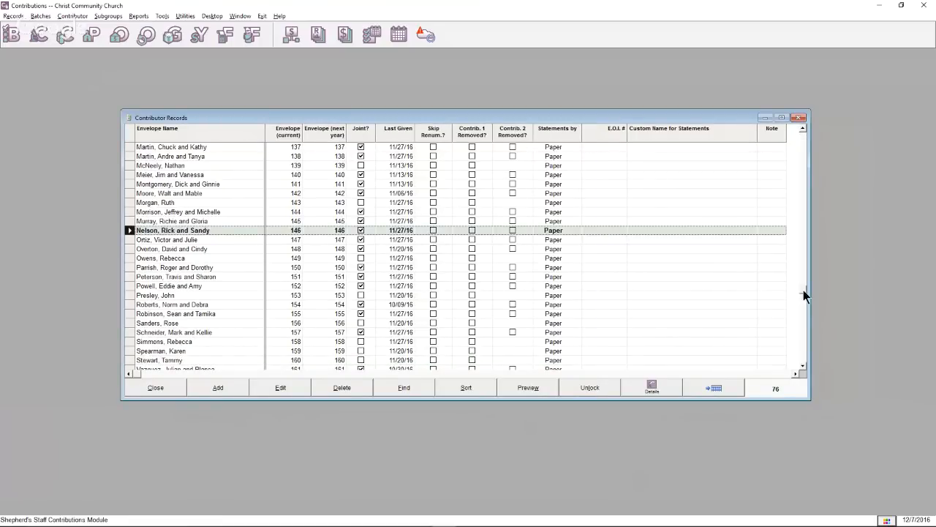
left_click_drag(803, 291, 799, 376)
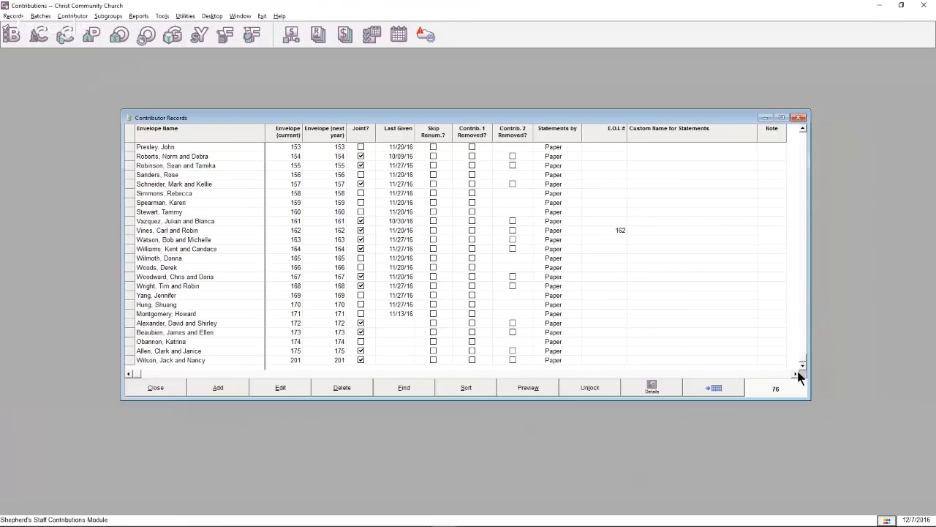
left_click(221, 360)
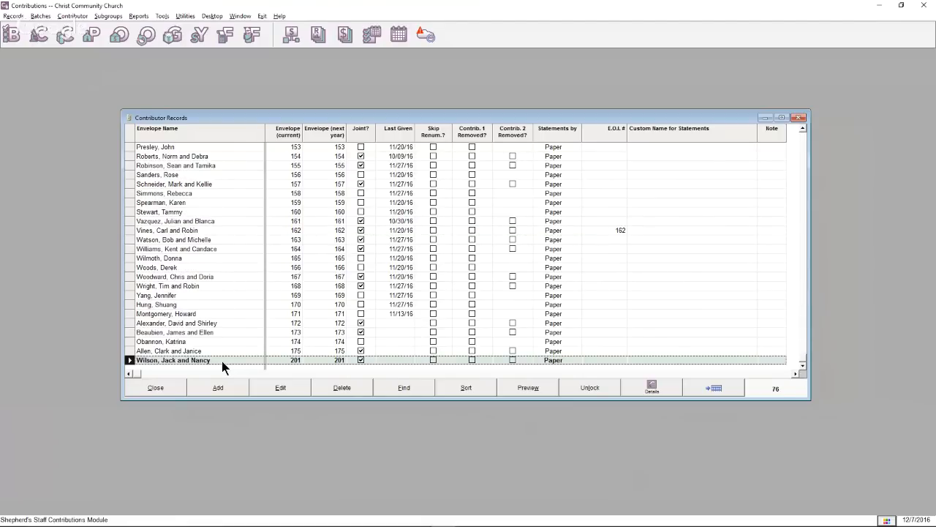
left_click(223, 361)
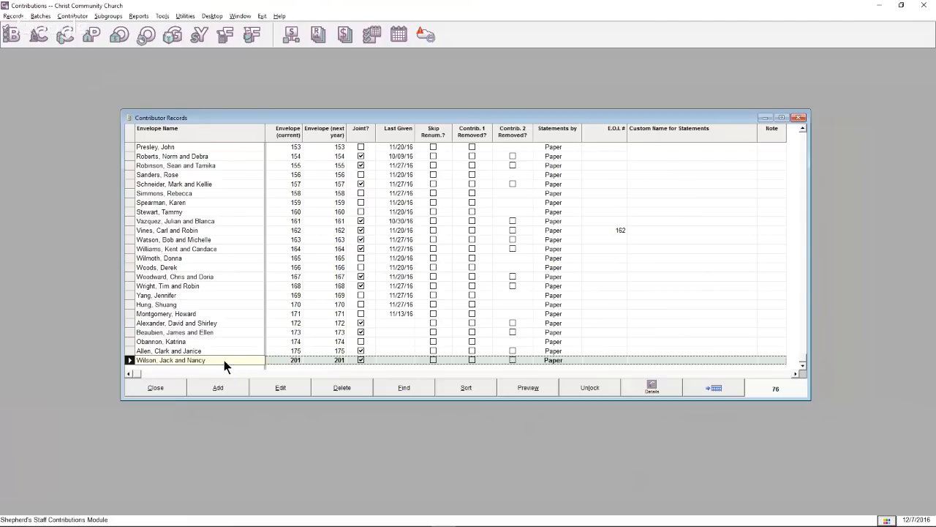
Step: Open the new record, try the custom statement name option, switch back to the recommended automatic name, and save
double_click(221, 360)
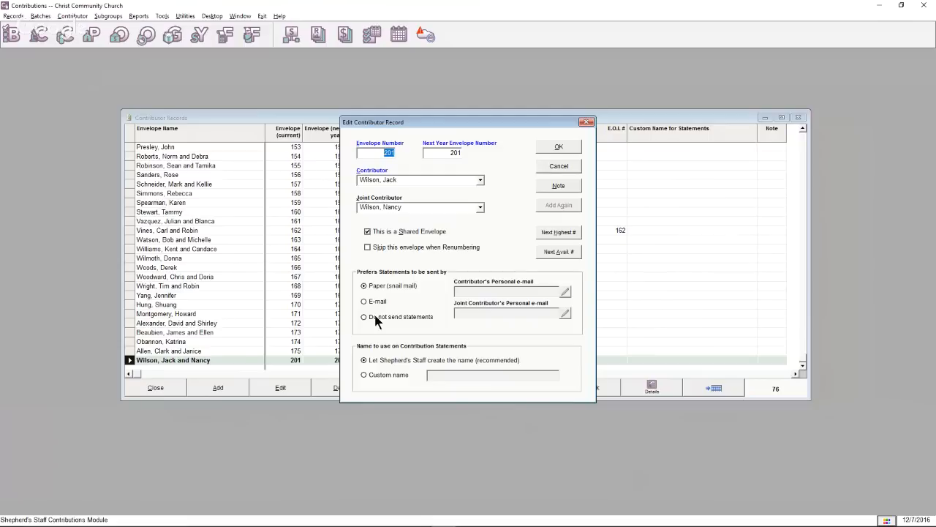
left_click(381, 374)
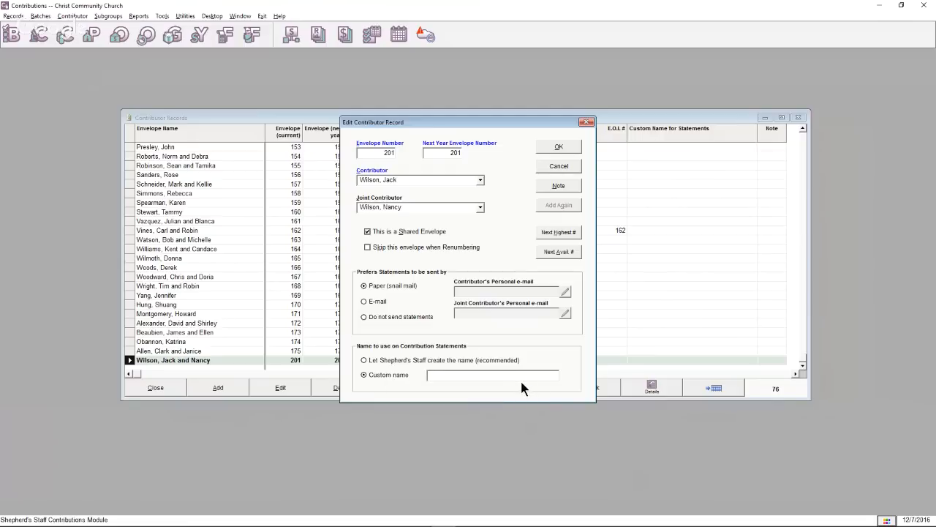
left_click(422, 358)
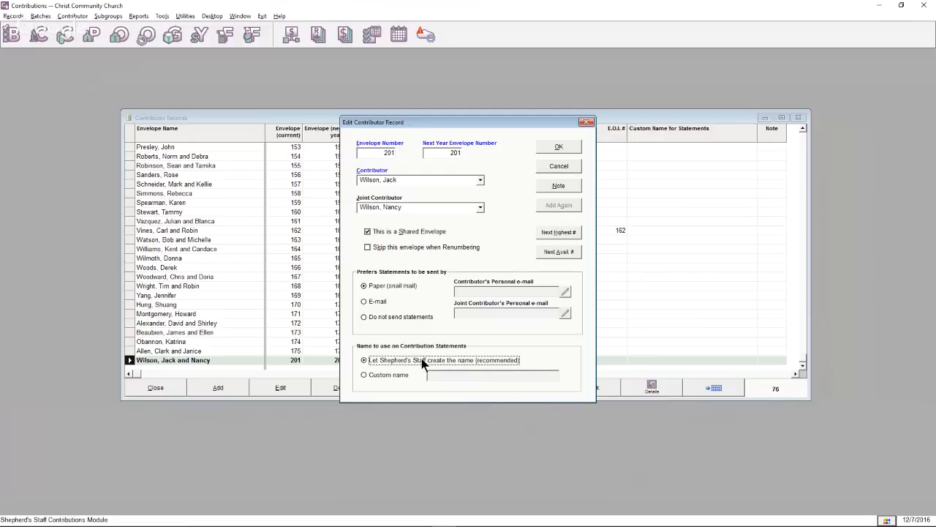
left_click(559, 147)
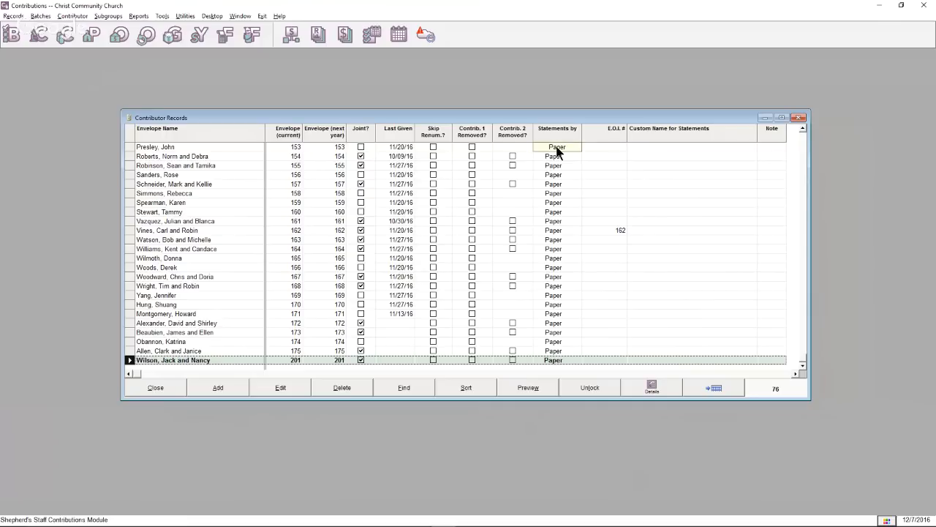
Step: Return to the start of the Contributor Records list and examine which contributors are flagged as removed
left_click(605, 223)
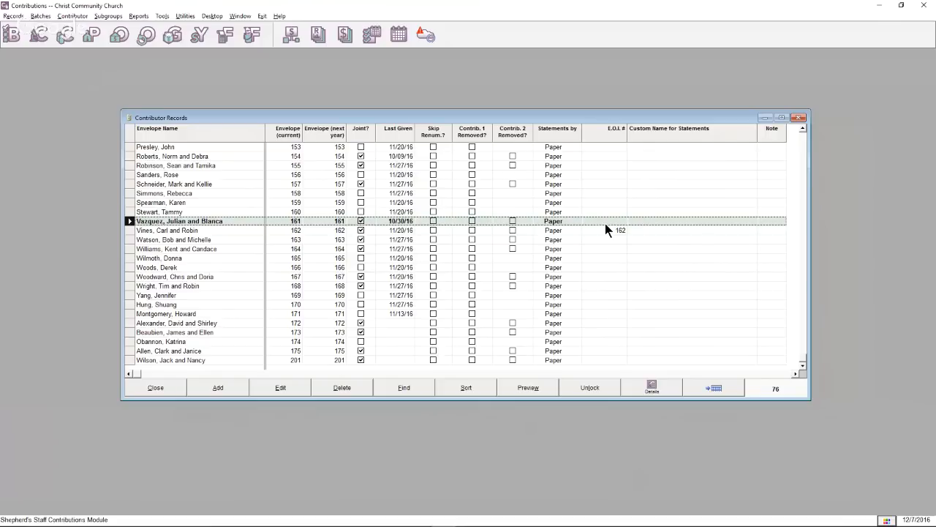
scroll(606, 228, "up", 2)
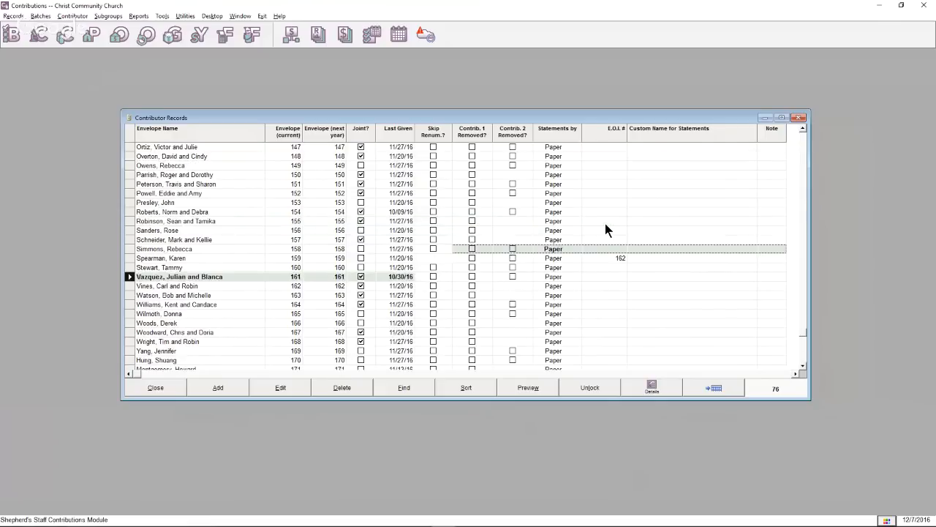
scroll(605, 223, "up", 15)
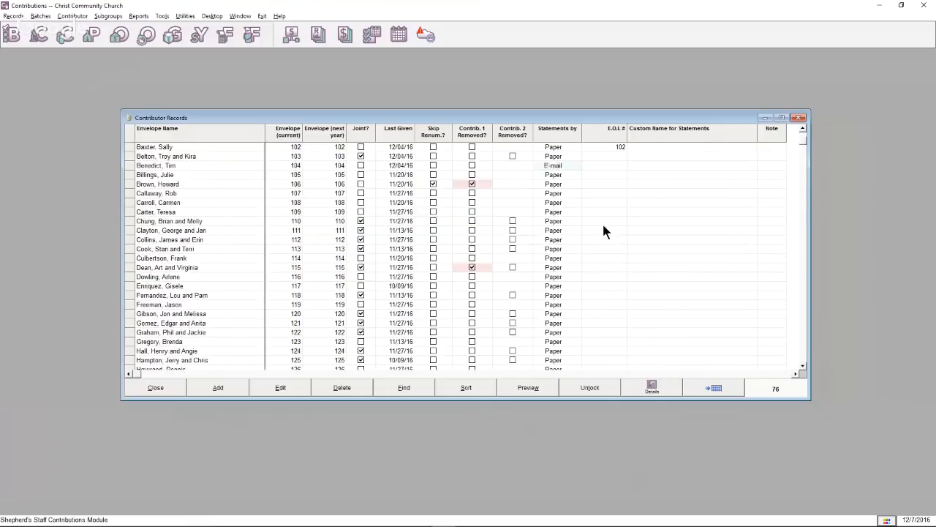
scroll(604, 231, "up", 1)
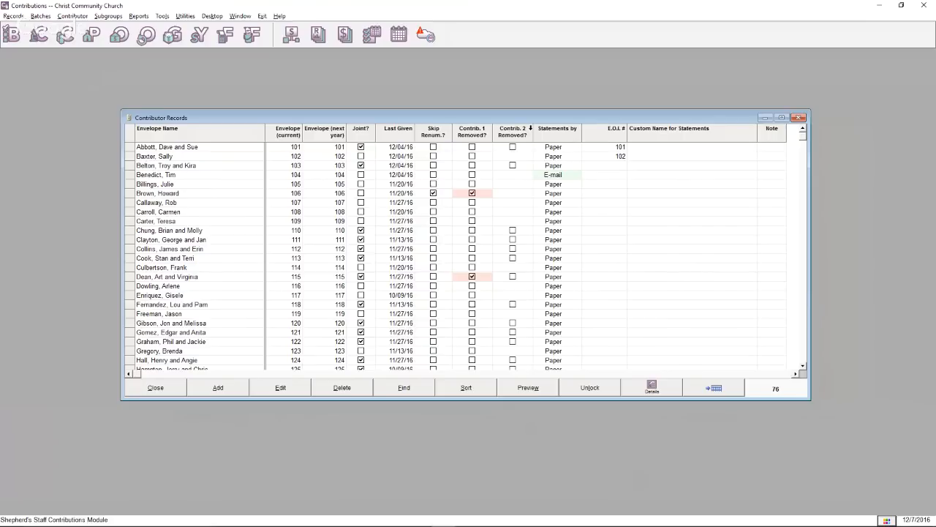
left_click(141, 195)
left_click(185, 278)
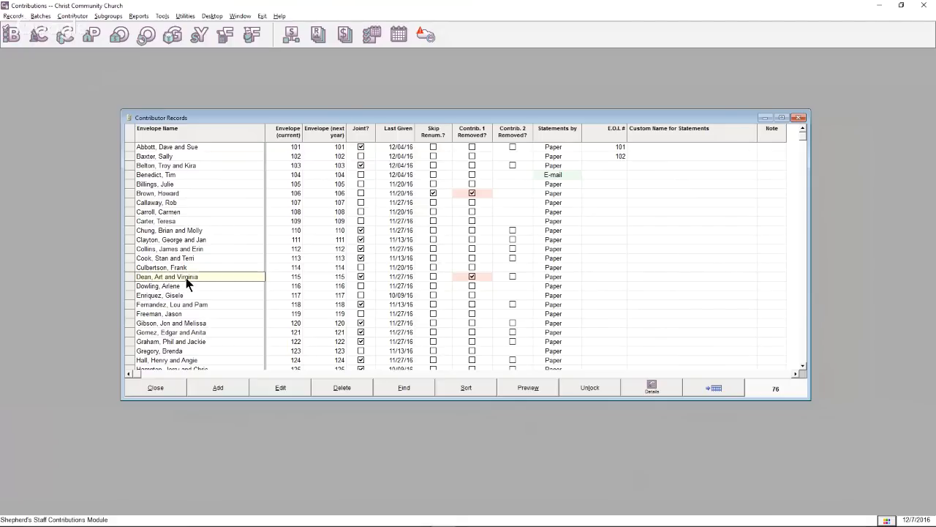
Step: Open the record for envelope 106, review its skip-when-renumbering option, and close it with the option enabled
left_click(209, 192)
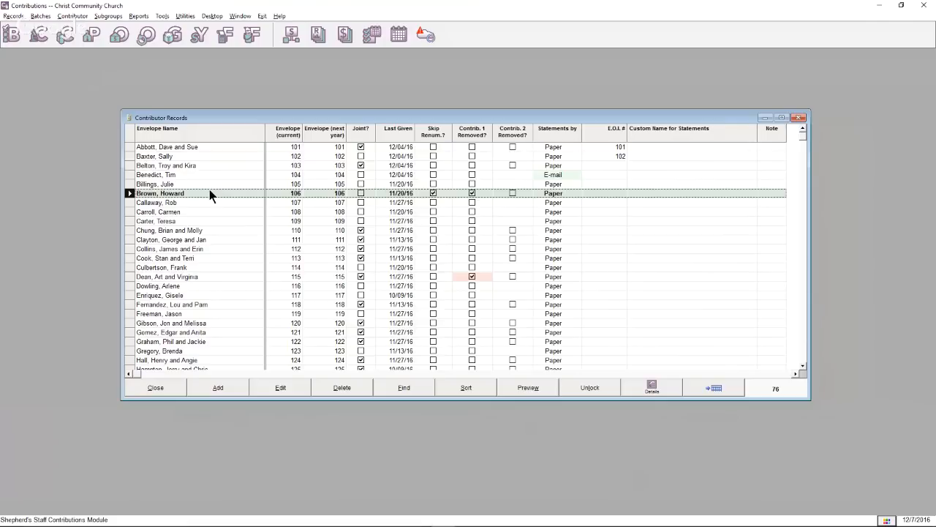
left_click(209, 191)
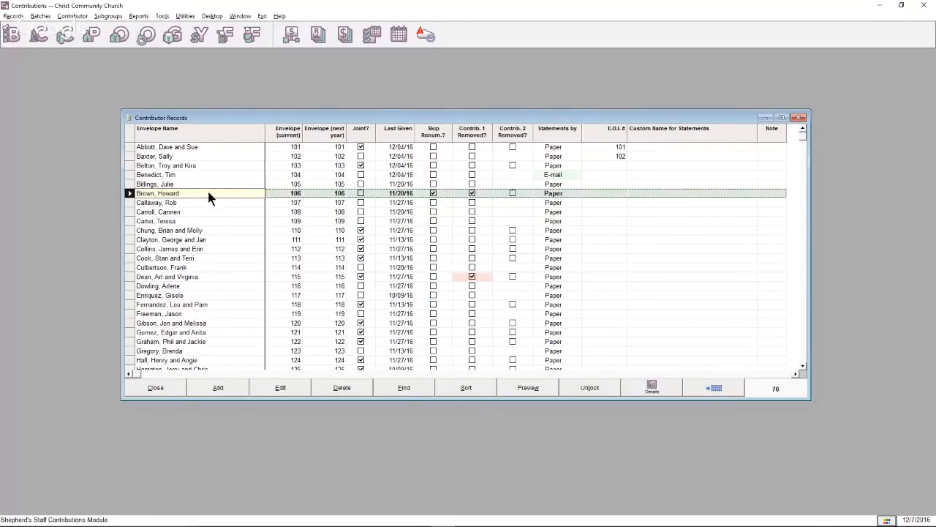
double_click(209, 192)
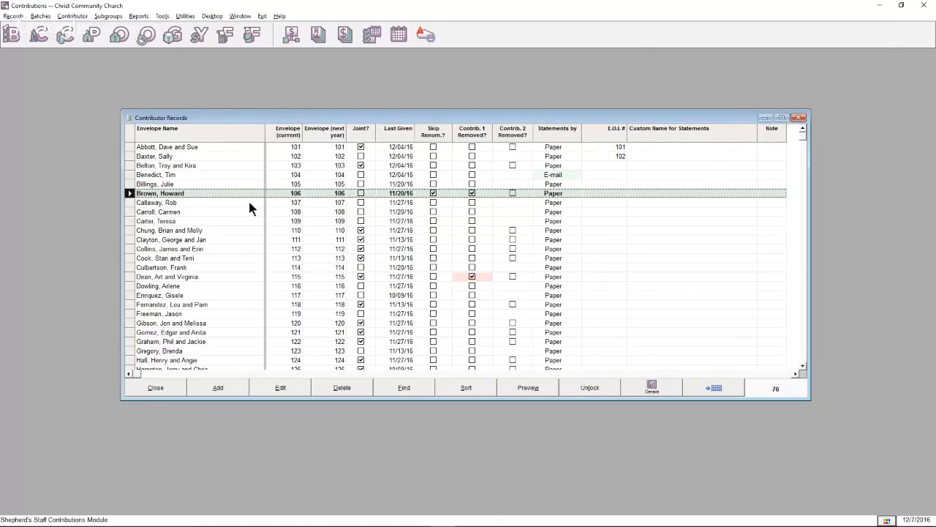
left_click(285, 388)
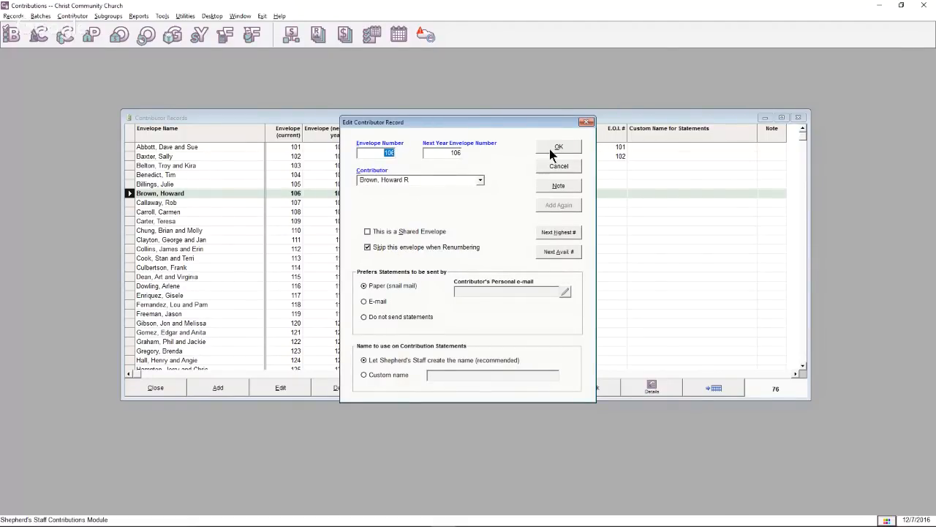
left_click(426, 248)
left_click(558, 149)
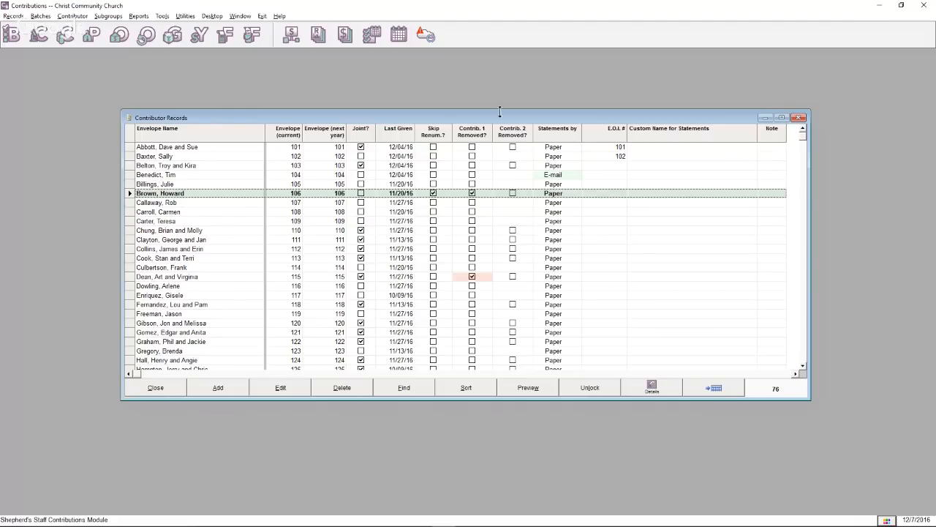
Step: Unlock the Contributor Records list for direct editing and check the Skip Renum. setting of envelope 106
left_click(589, 389)
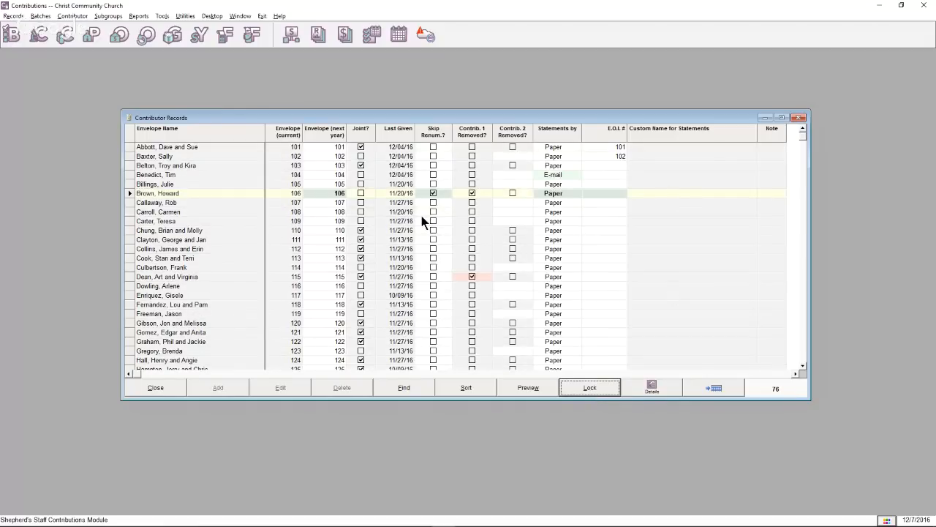
left_click(434, 194)
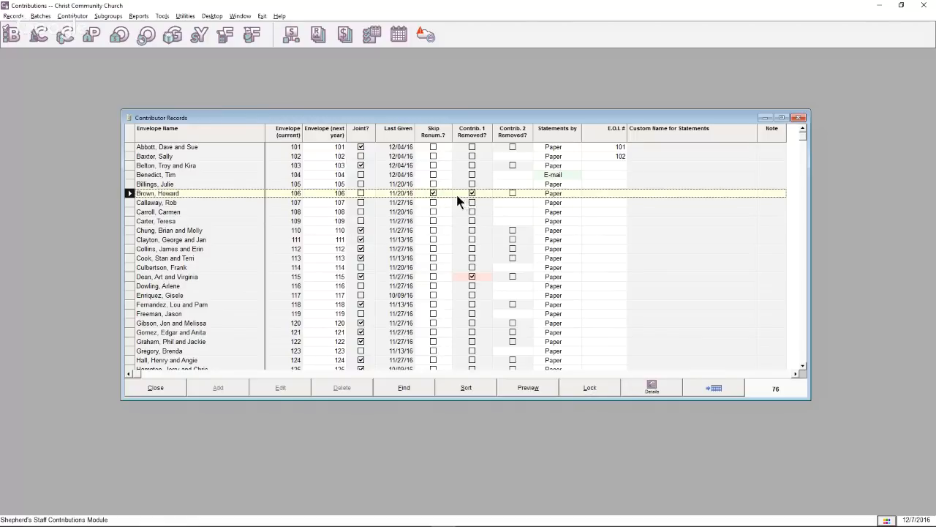
left_click(433, 193)
left_click(593, 390)
left_click(592, 390)
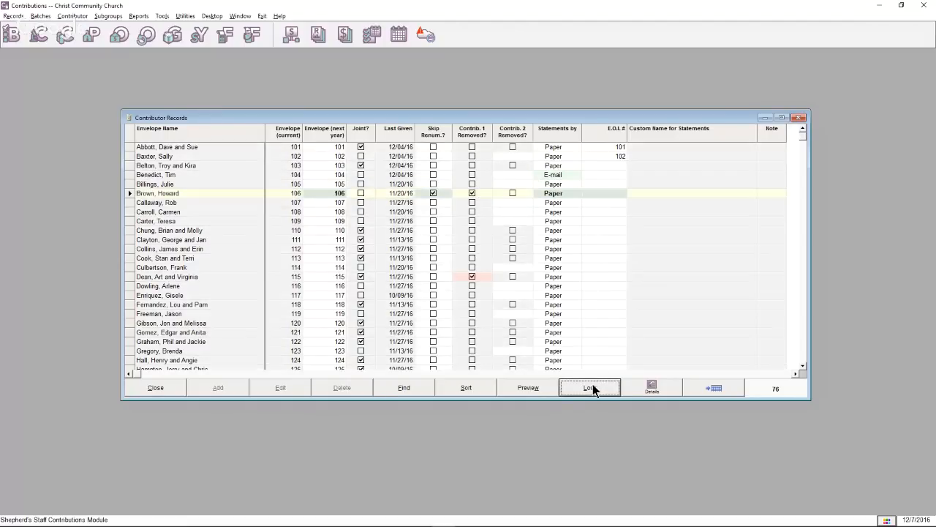
Step: Examine the editable next-year envelope and Skip Renum. cells around envelope 106, and lock the list
left_click(324, 195)
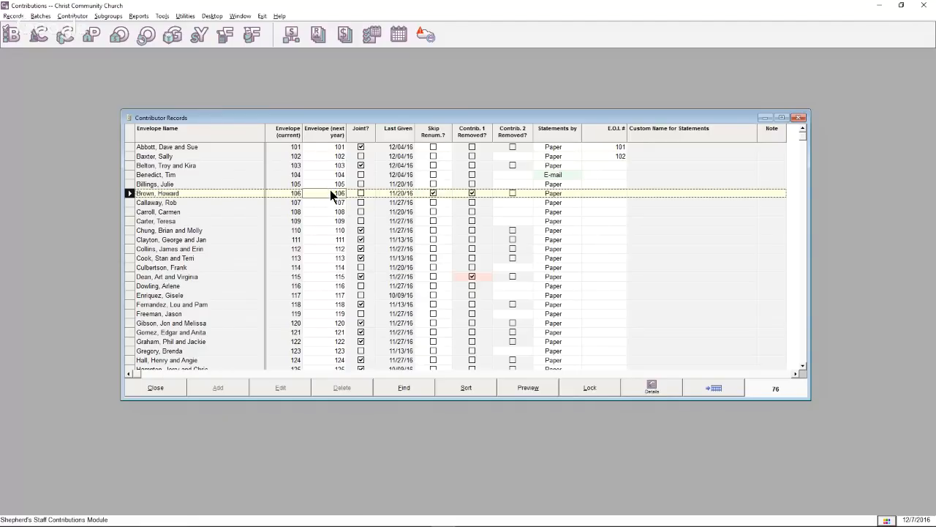
left_click(327, 201)
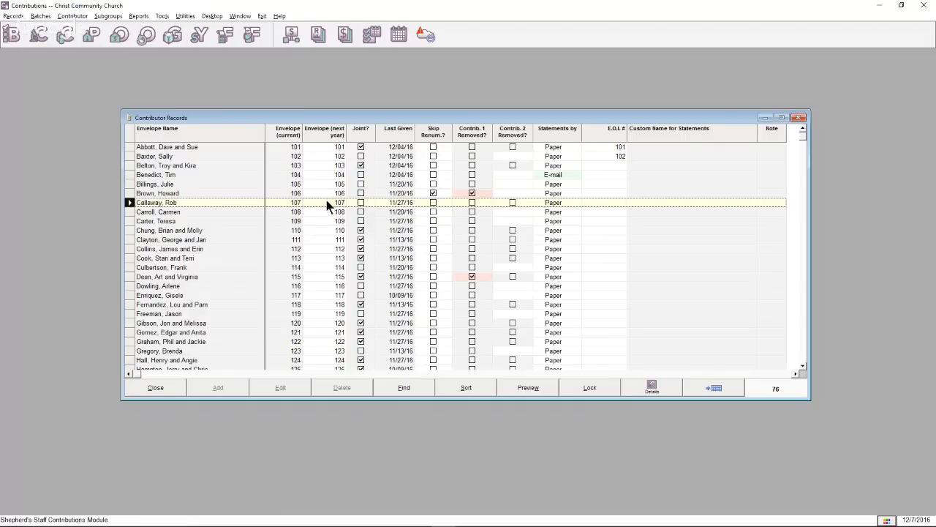
left_click(432, 176)
left_click(433, 185)
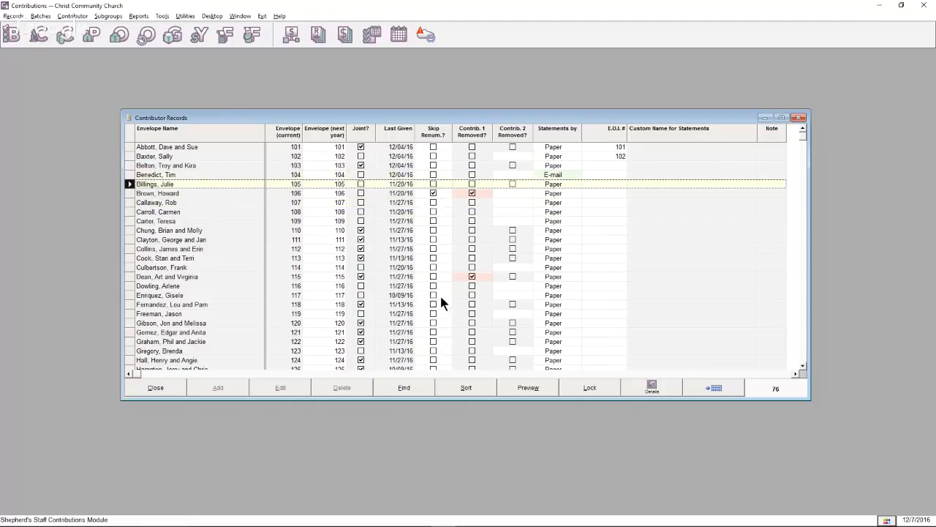
left_click(584, 388)
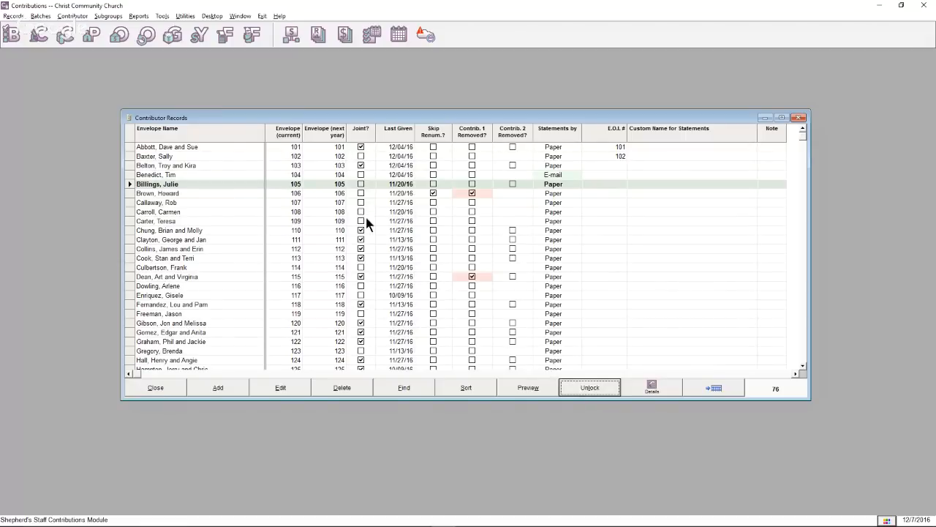
Step: Unlock the Contributor Records list, review its editable renumbering cells, and move the window slightly down and to the left
left_click(576, 385)
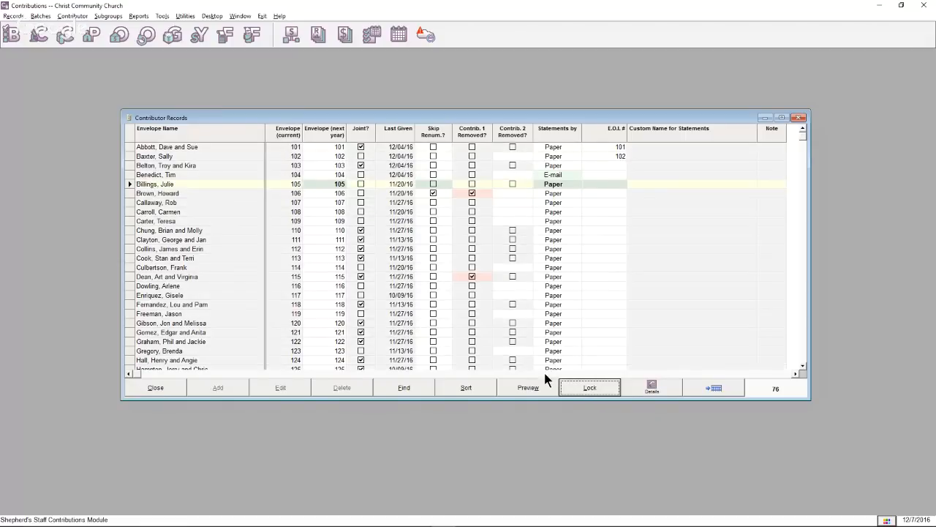
left_click(433, 184)
left_click(433, 168)
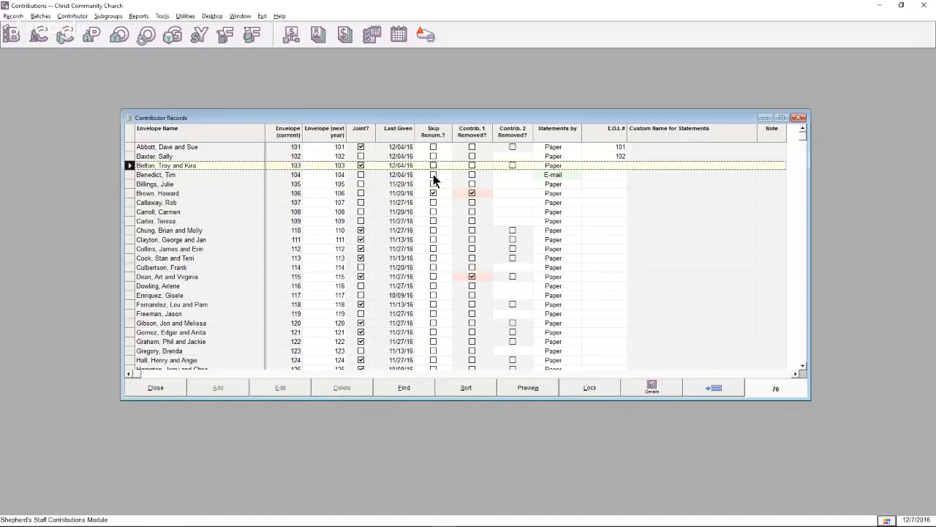
left_click(327, 193)
left_click(317, 217)
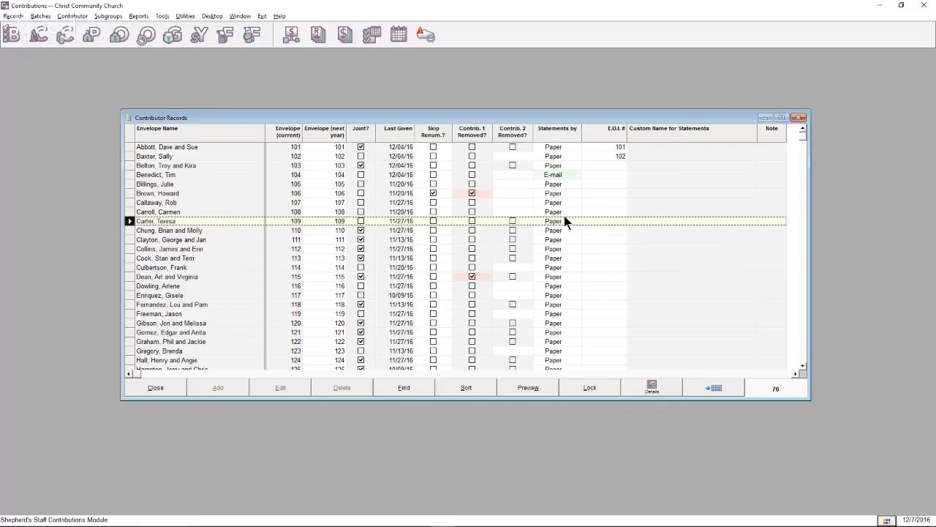
left_click(596, 193)
left_click_drag(427, 115, 402, 126)
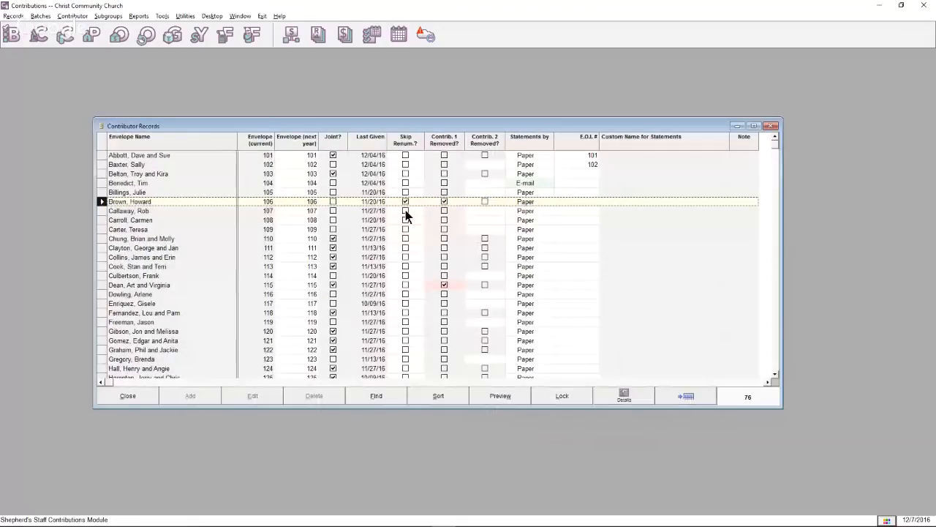
left_click(406, 220)
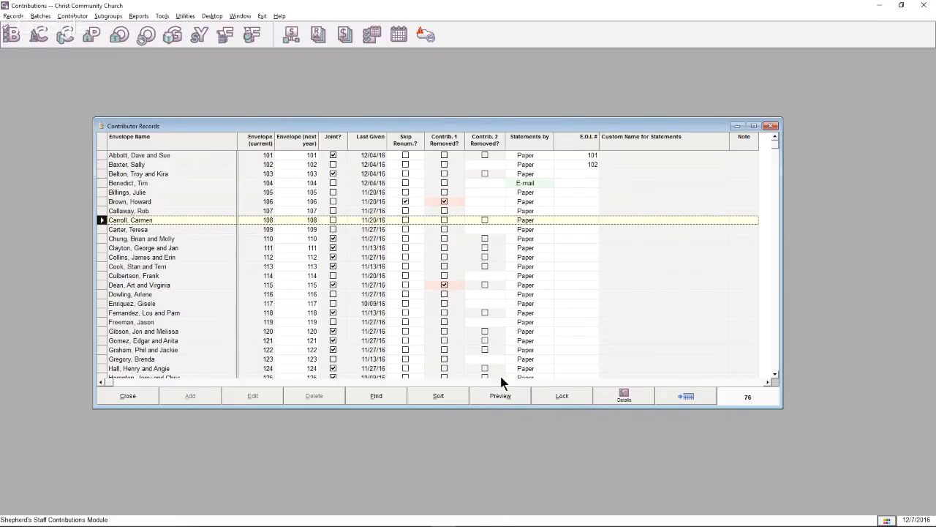
Step: Lock the Contributor Records list and turn off the shared envelope option in the record for envelope 115
left_click(561, 397)
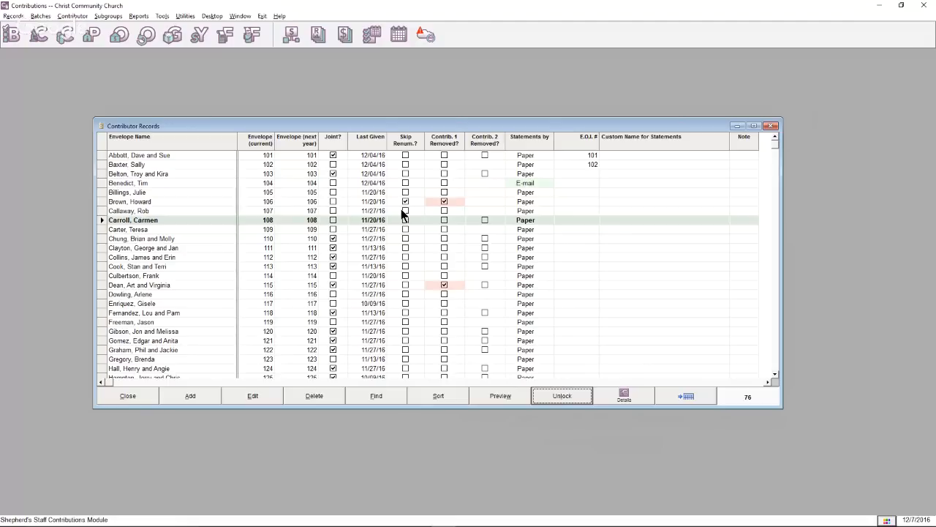
left_click(181, 284)
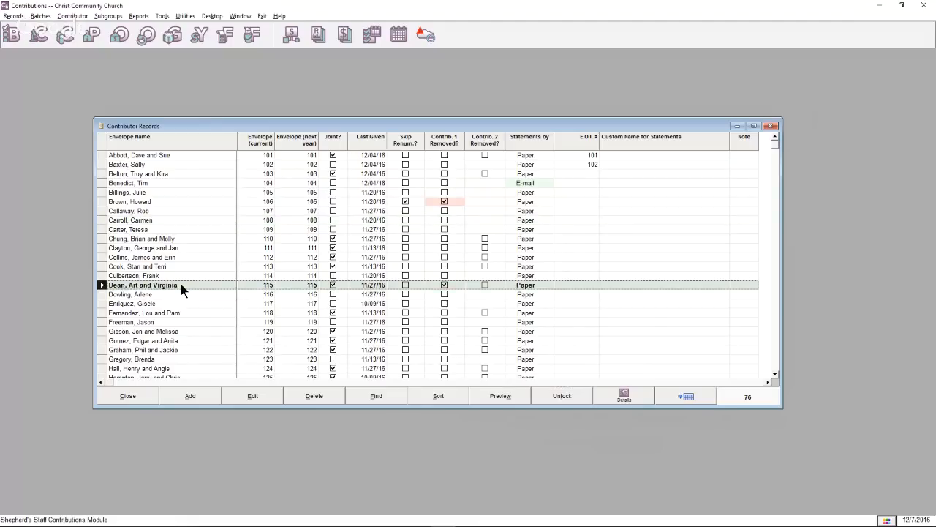
left_click(252, 395)
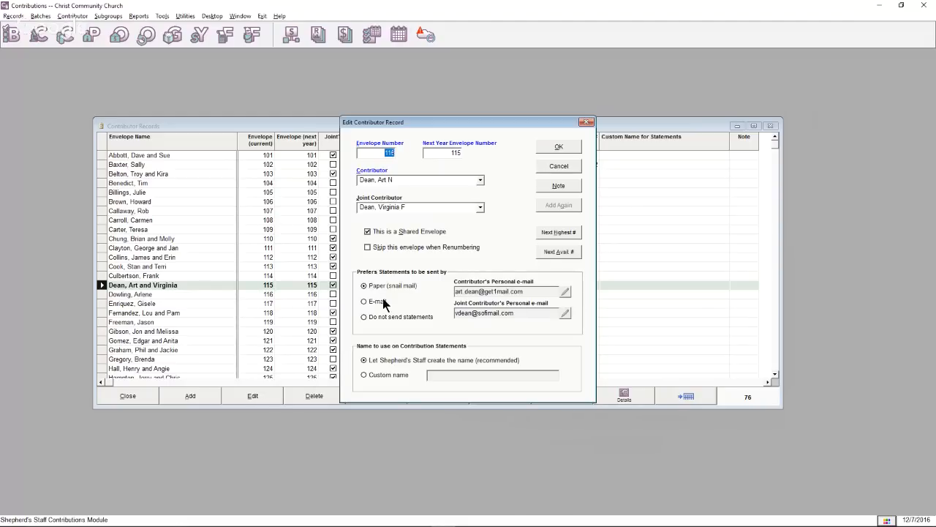
left_click(407, 232)
Step: Make the former joint contributor the primary contributor on envelope 115, reassigning all offerings and pledges to that person
left_click(409, 180)
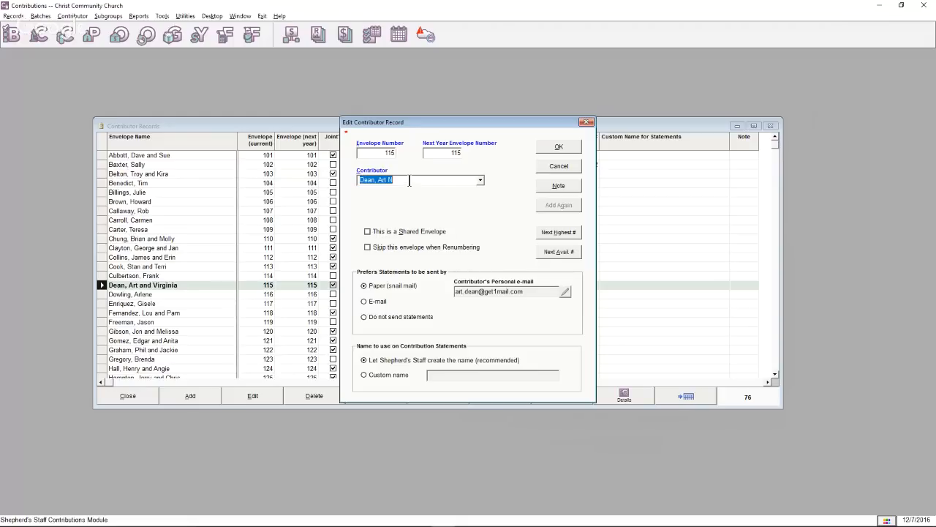
type("dean")
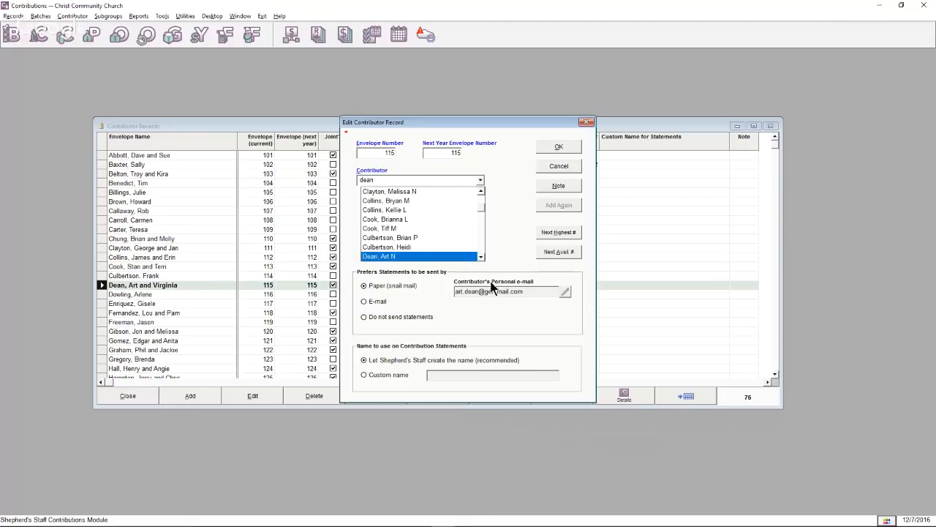
left_click(481, 256)
left_click(481, 257)
left_click(407, 245)
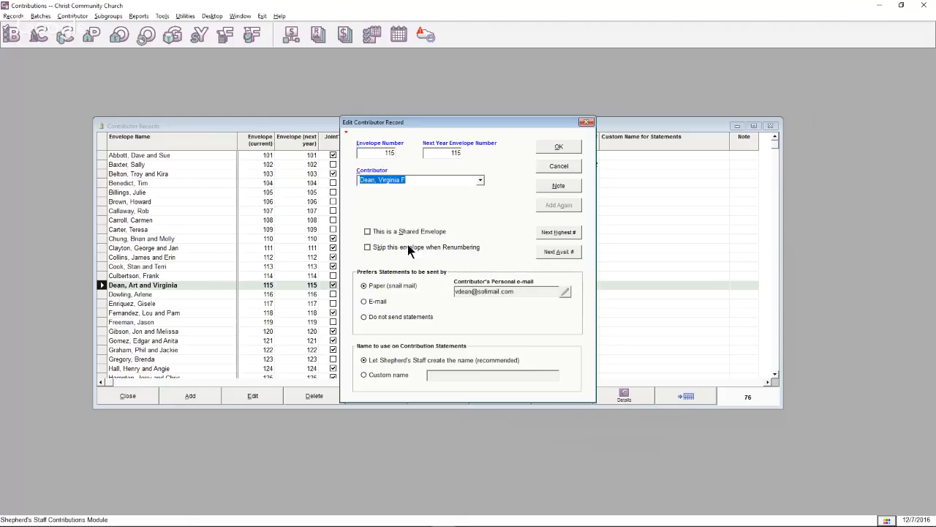
left_click(550, 149)
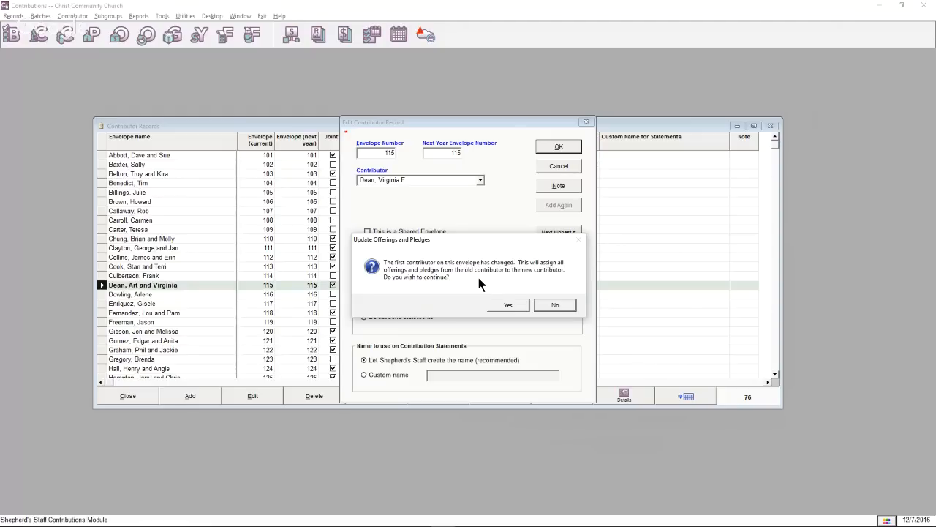
left_click(508, 305)
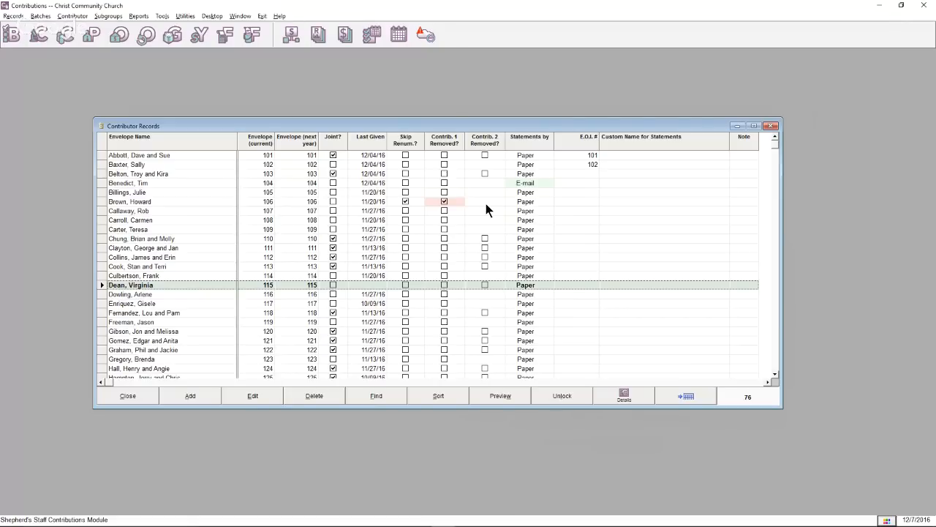
Step: Close the Contributor Records list and renumber next year's envelopes using the current year envelope numbers
left_click(370, 205)
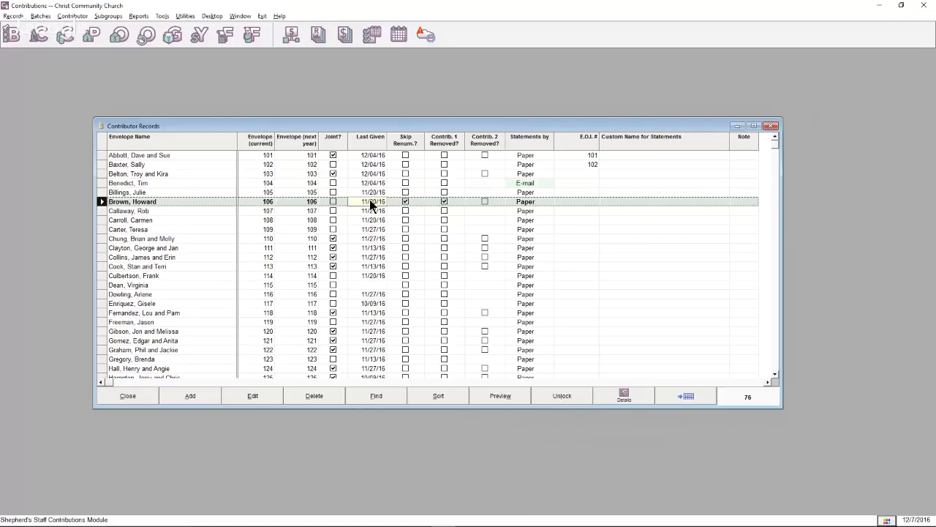
left_click(142, 395)
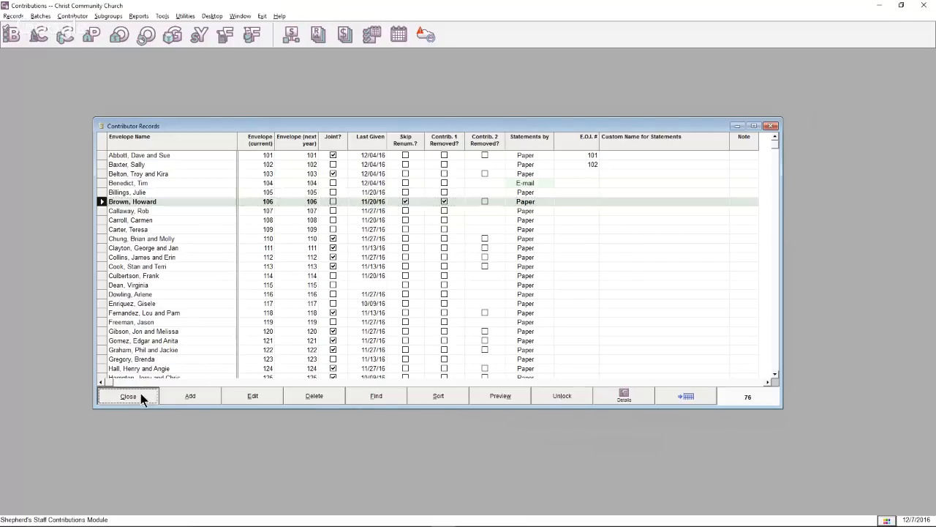
left_click(186, 19)
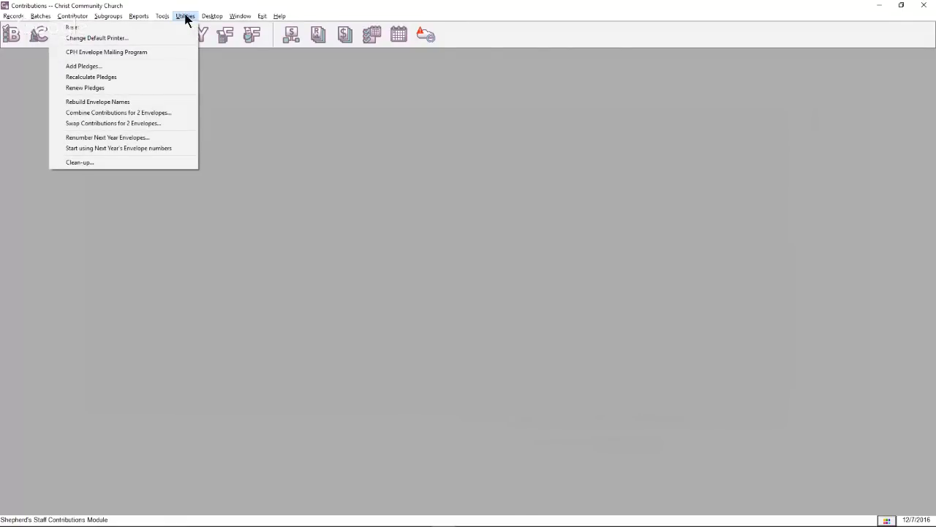
left_click(167, 141)
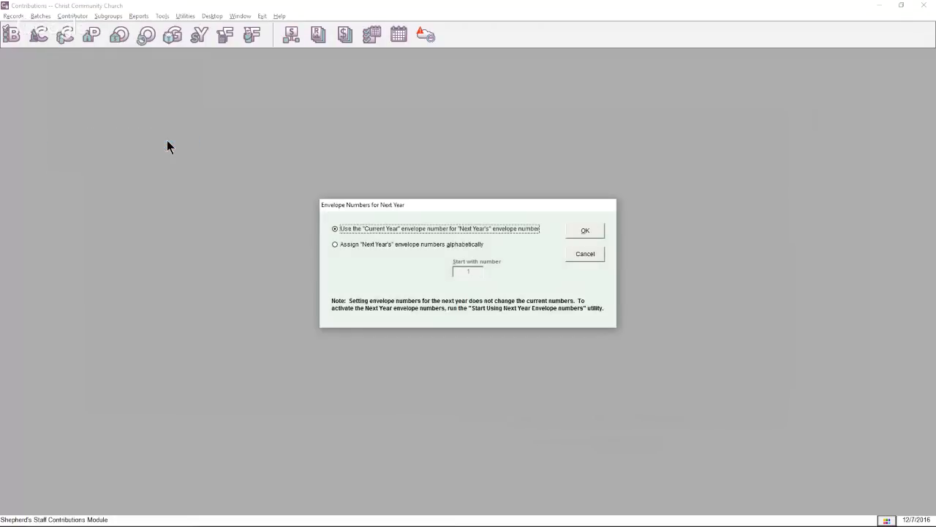
left_click_drag(498, 199, 503, 175)
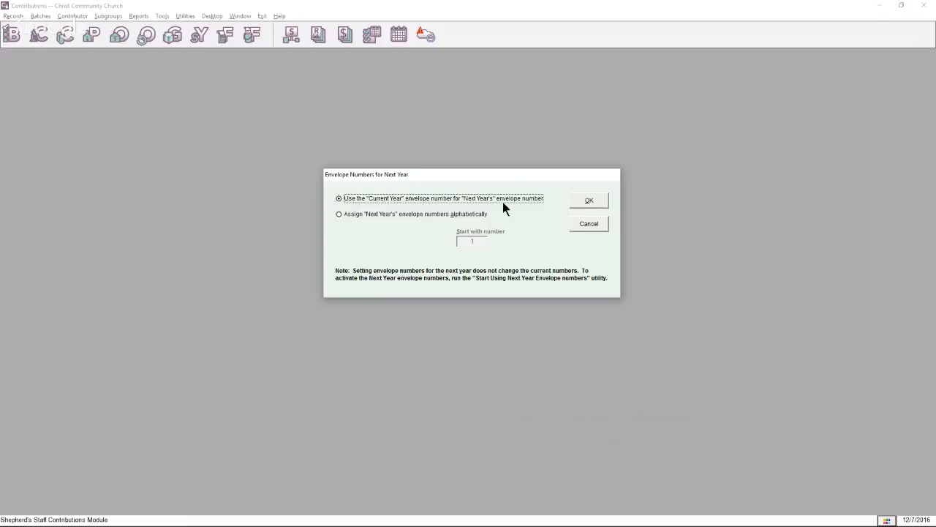
left_click(583, 203)
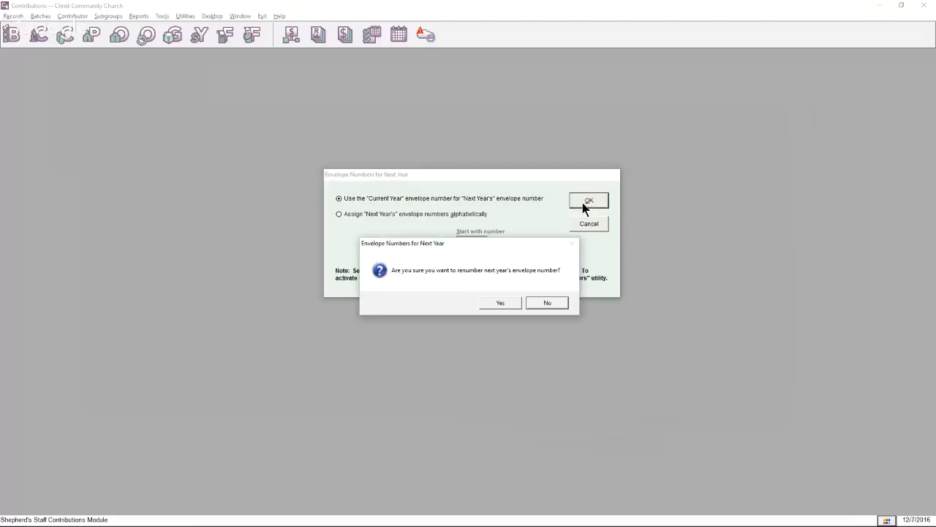
left_click(501, 302)
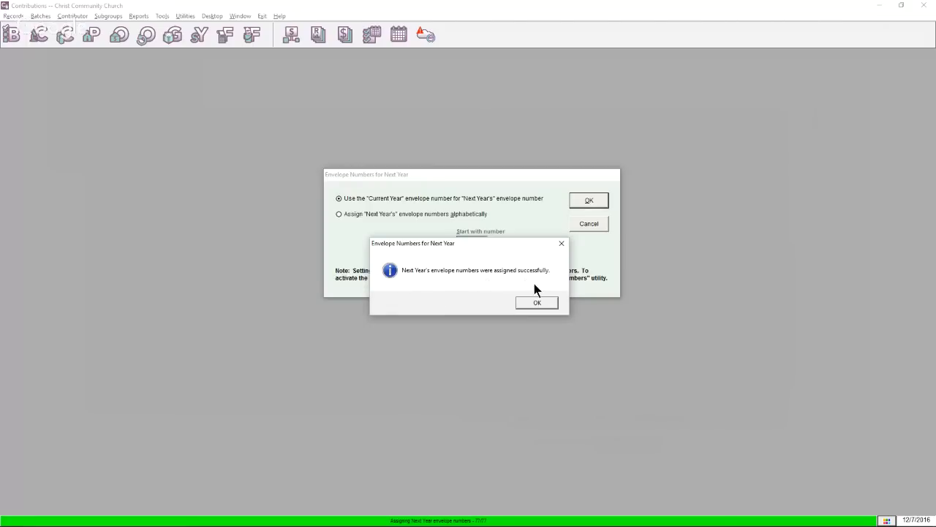
left_click(535, 302)
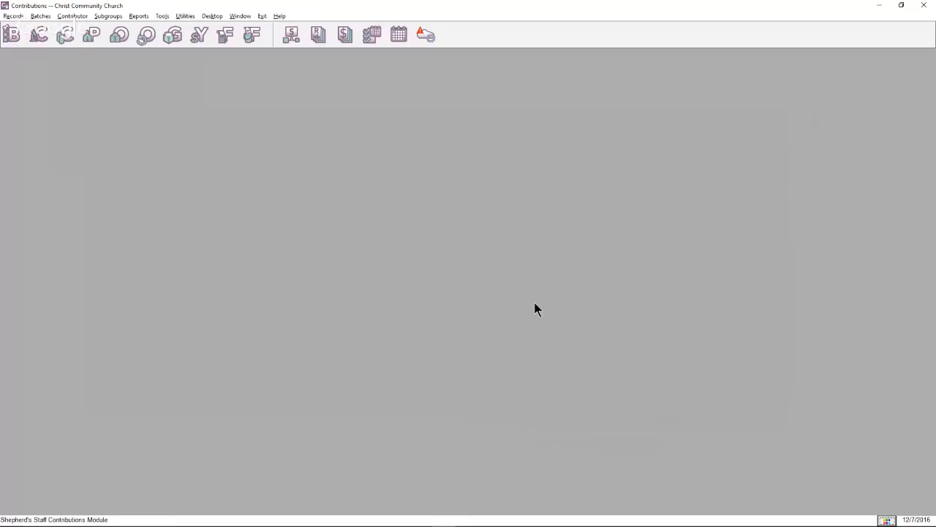
Step: Reopen the Contributor Records list, compare the current and next-year envelope numbers, and close the list
left_click(63, 37)
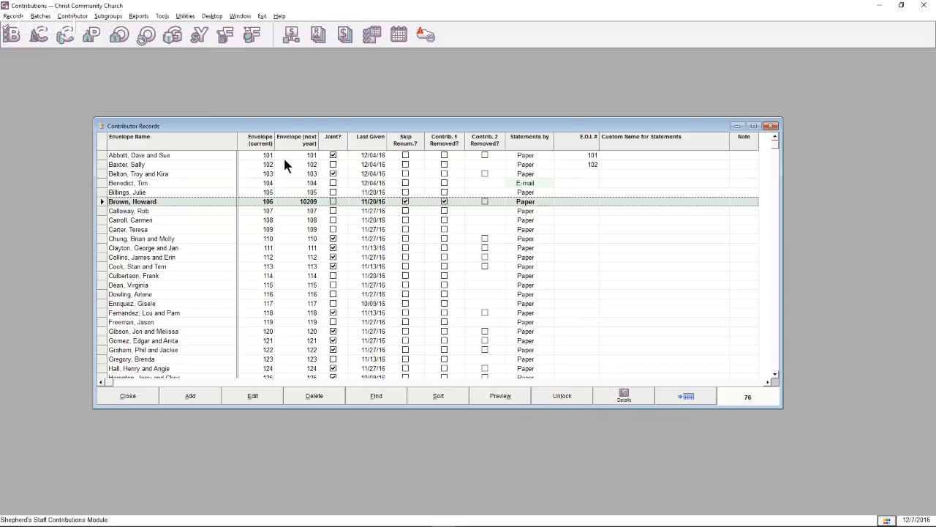
left_click(285, 158)
key("Return")
left_click(129, 396)
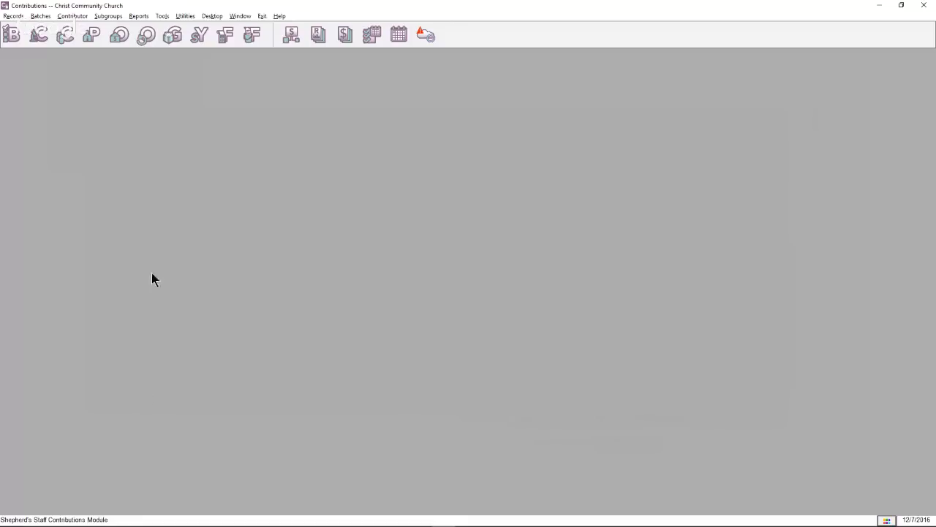
Step: Activate next year's envelope numbers as the current envelope numbers
left_click(186, 16)
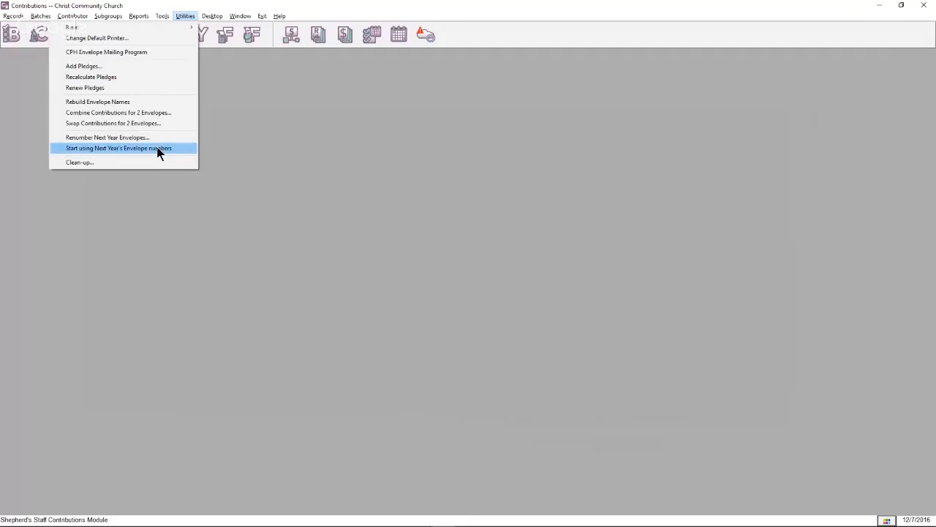
left_click(160, 149)
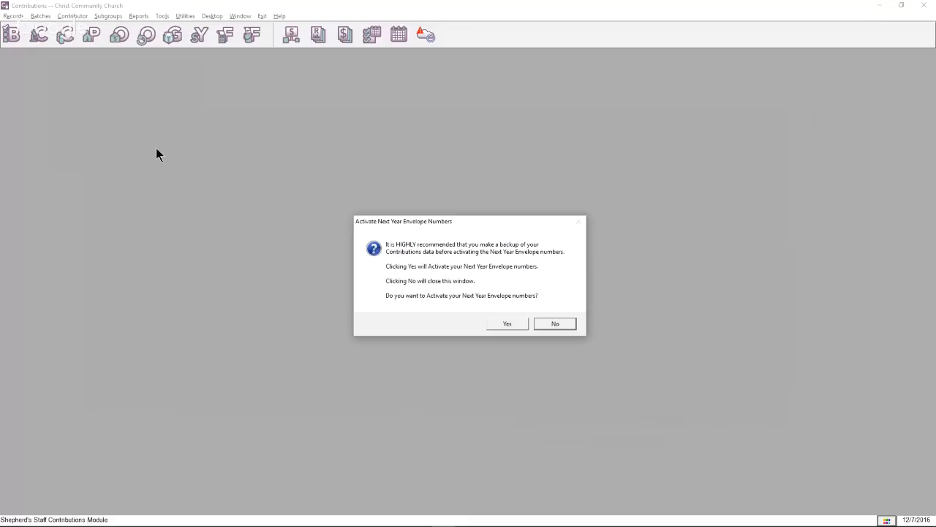
left_click(505, 323)
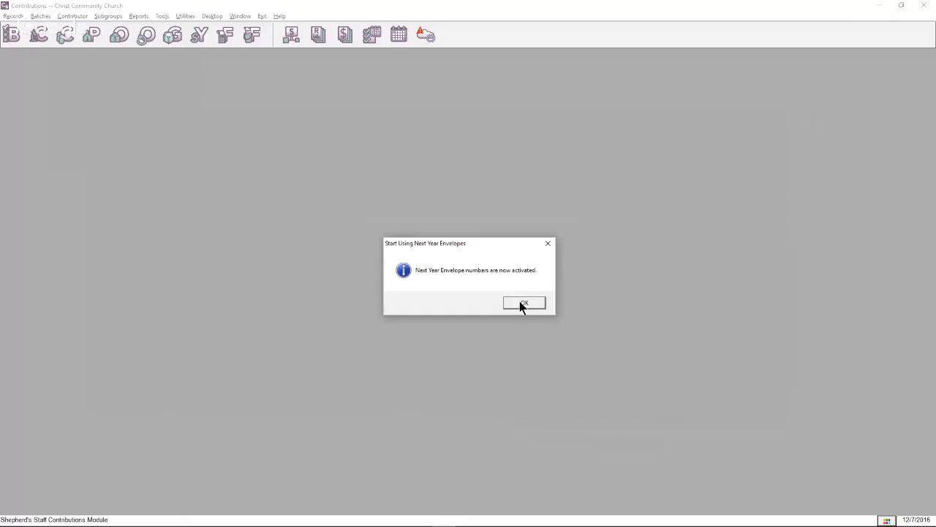
left_click(521, 304)
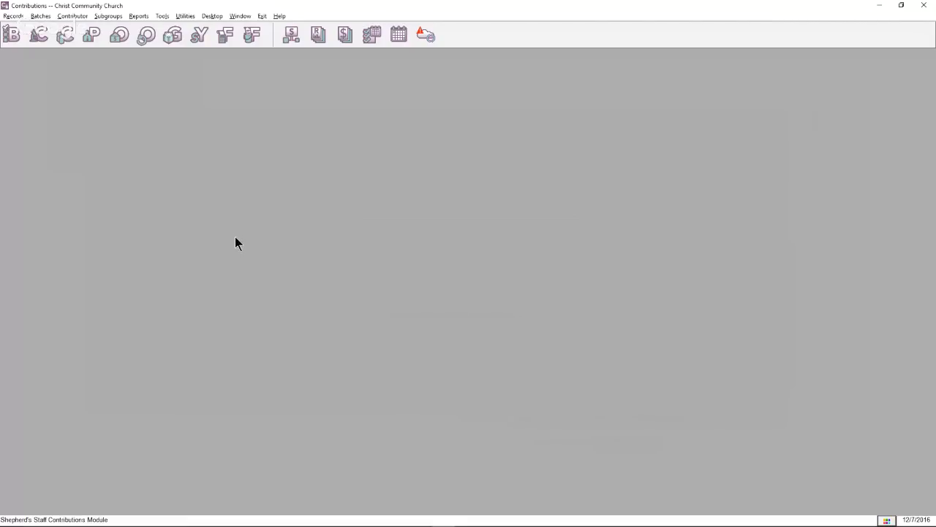
Step: Sort the Contributor Records list by current envelope number, review the numbers through to the end of the list, and close it
left_click(65, 35)
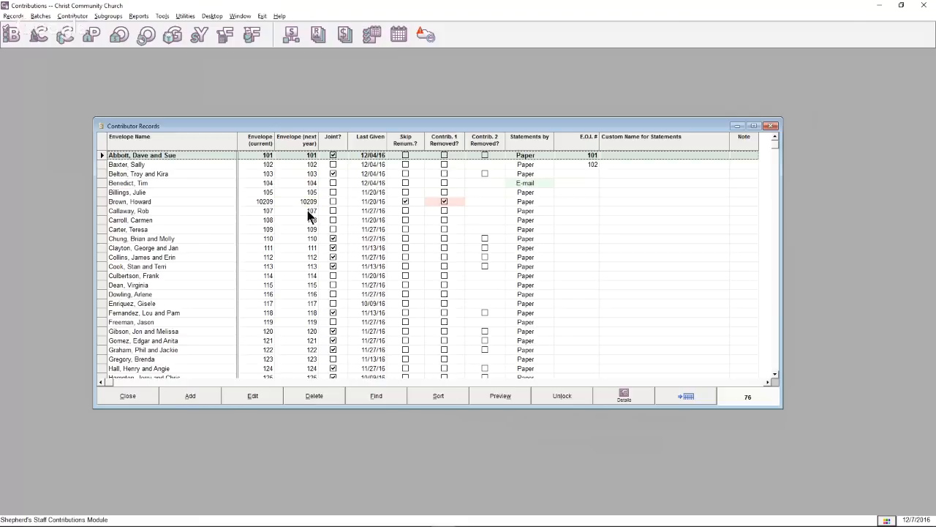
left_click(261, 141)
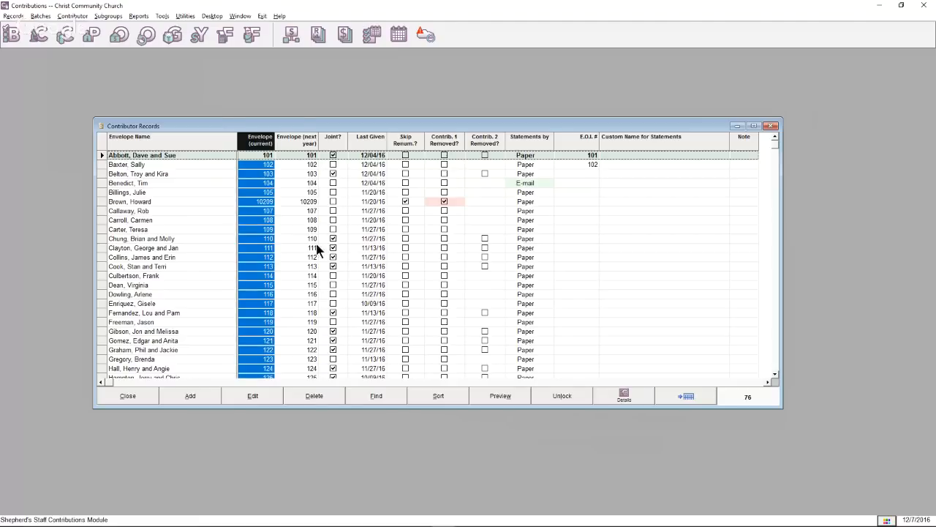
left_click(430, 397)
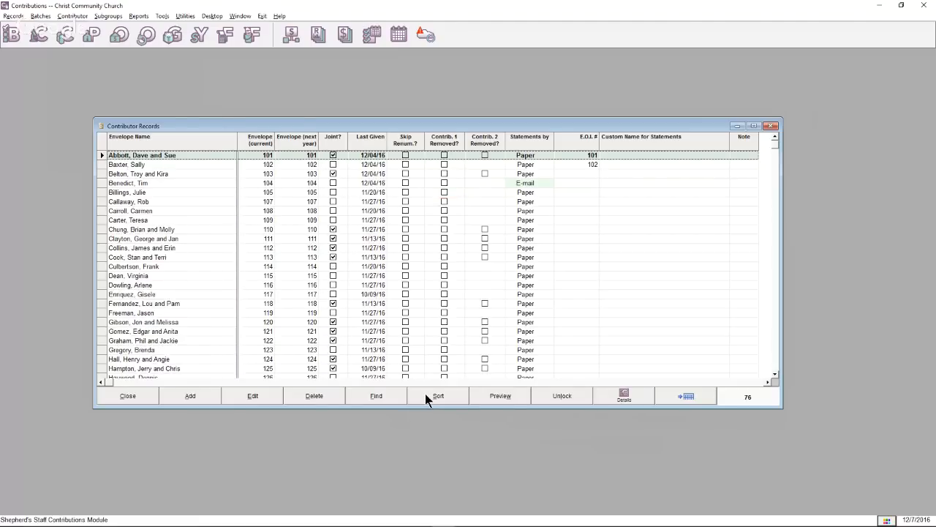
scroll(252, 171, "down", 1)
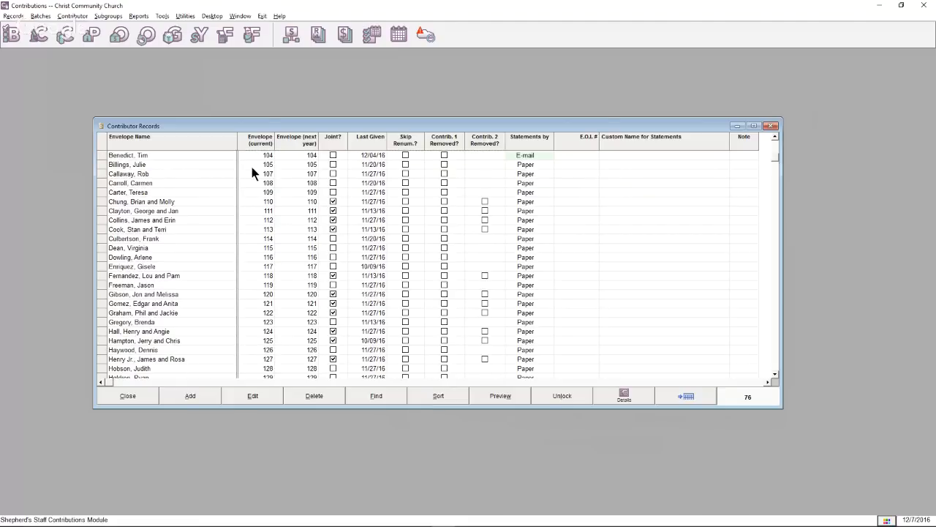
scroll(252, 172, "down", 6)
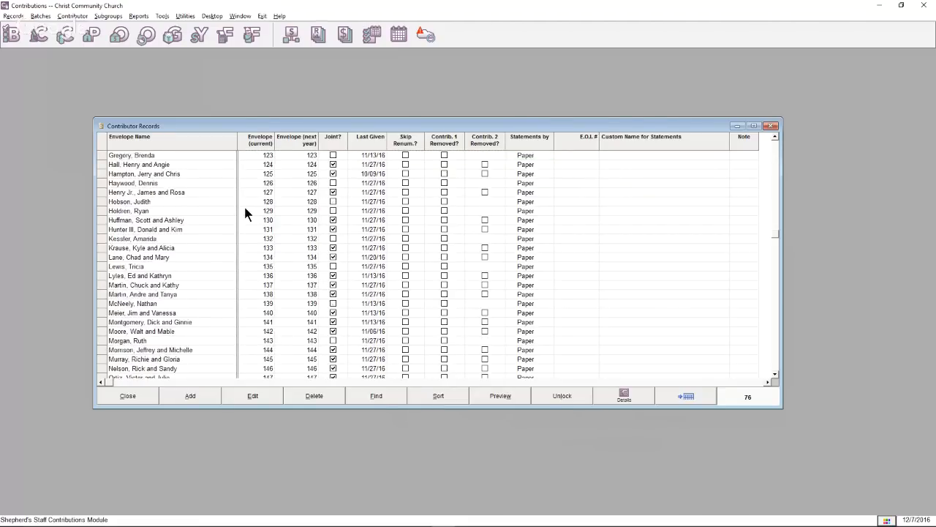
scroll(244, 204, "down", 10)
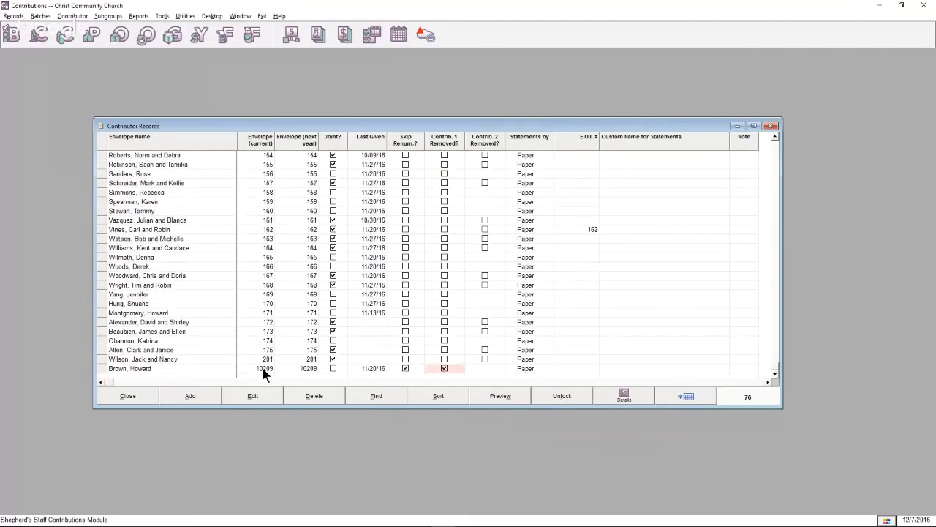
scroll(261, 368, "up", 13)
scroll(260, 367, "up", 5)
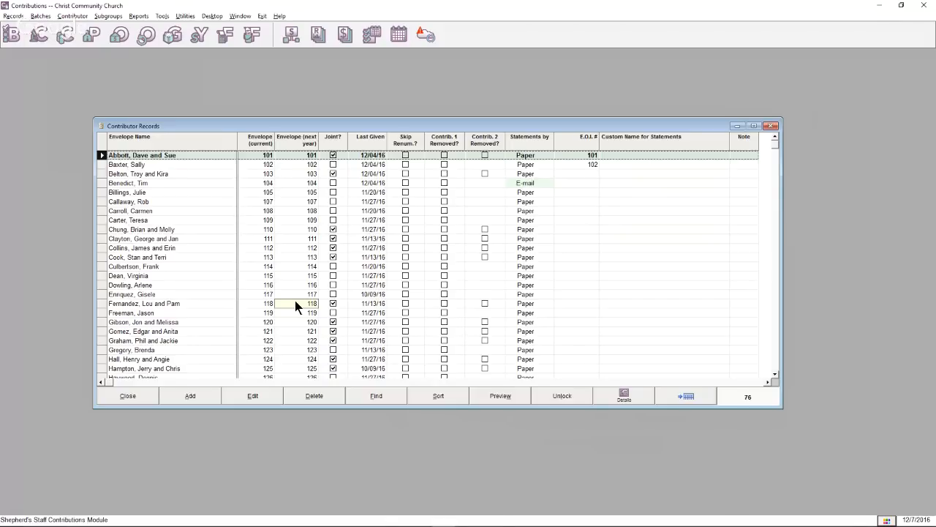
left_click(129, 397)
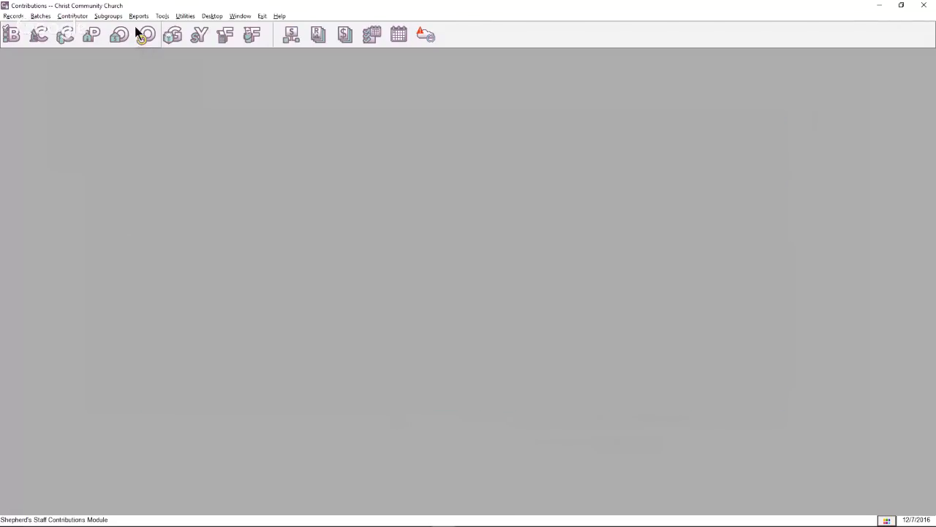
Step: Assign next year's envelope numbers alphabetically, starting with number 1
left_click(185, 16)
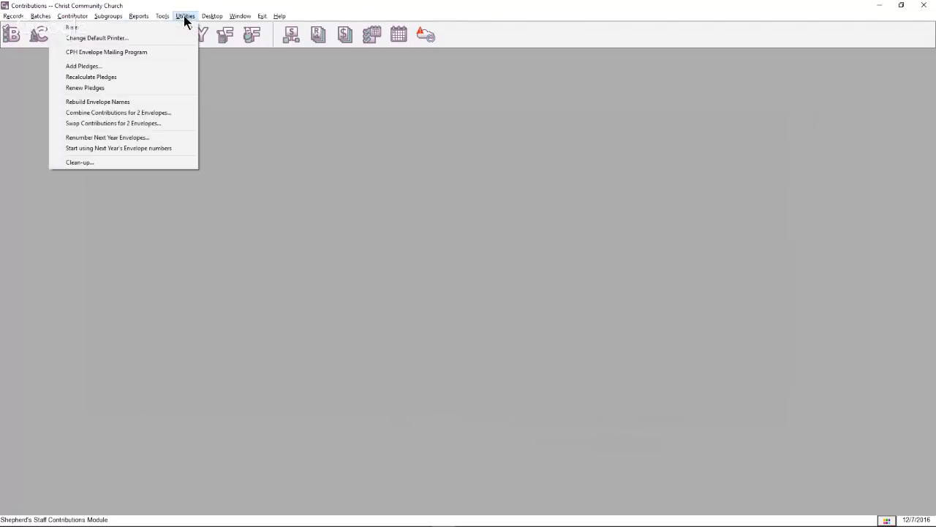
left_click(173, 137)
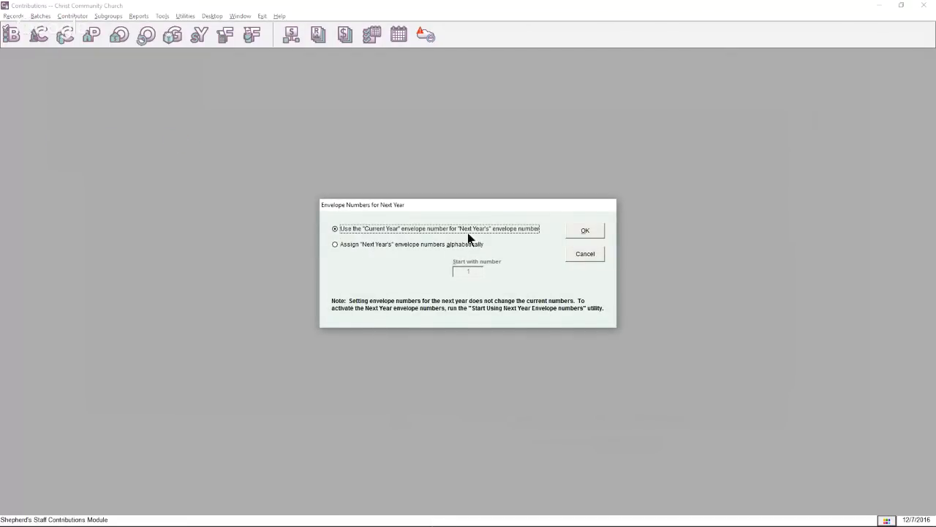
left_click(396, 244)
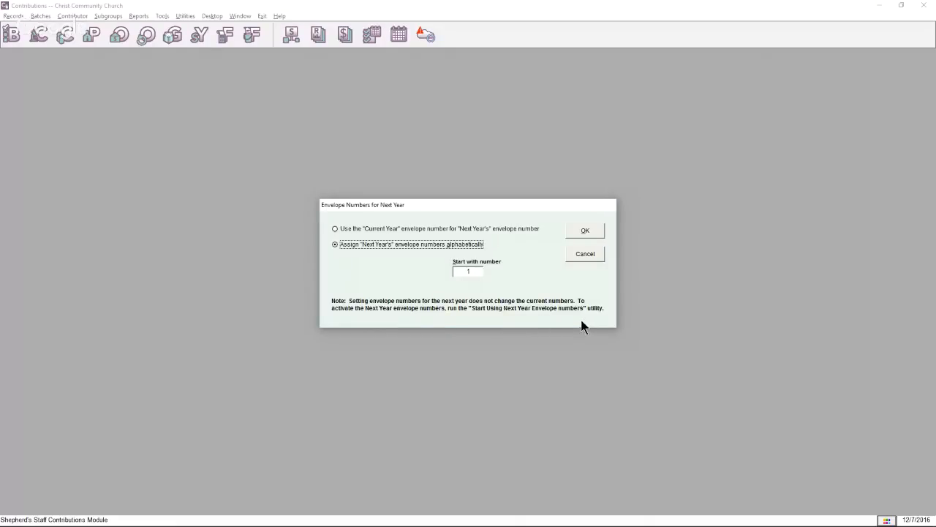
left_click(600, 231)
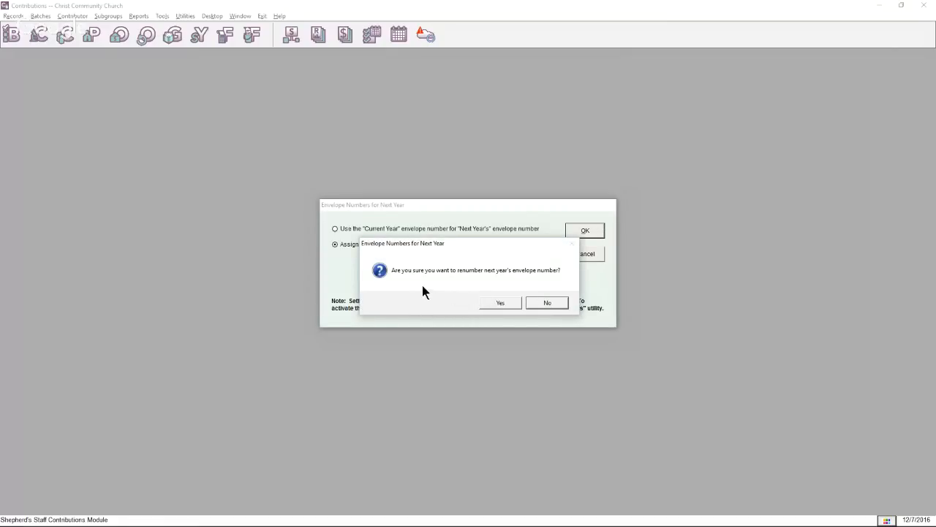
left_click(500, 303)
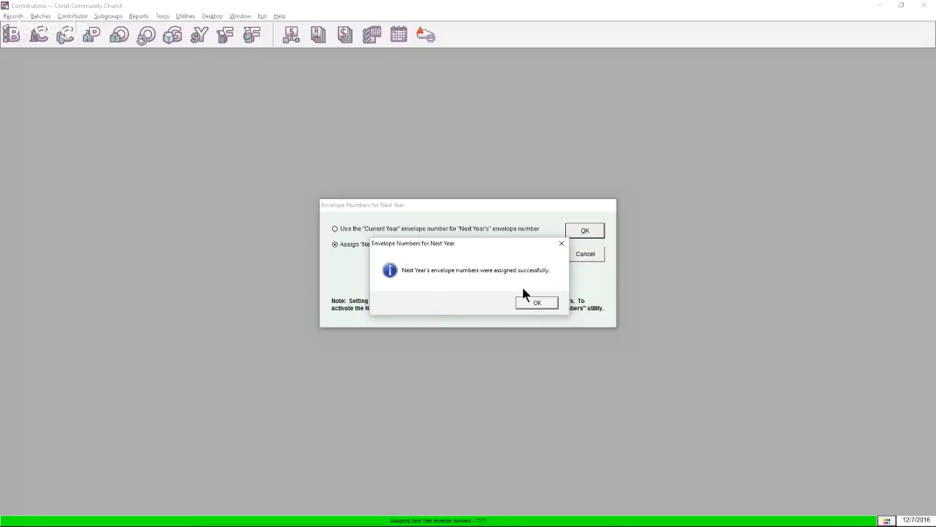
Step: Sort the Contributor Records list by envelope name, review next year's envelope numbers through to the end, and close the list
left_click(531, 304)
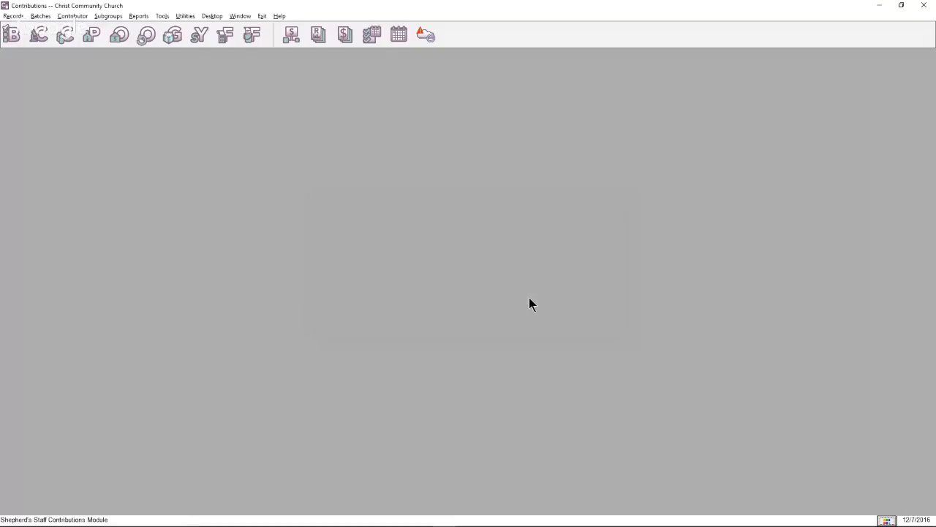
left_click(63, 41)
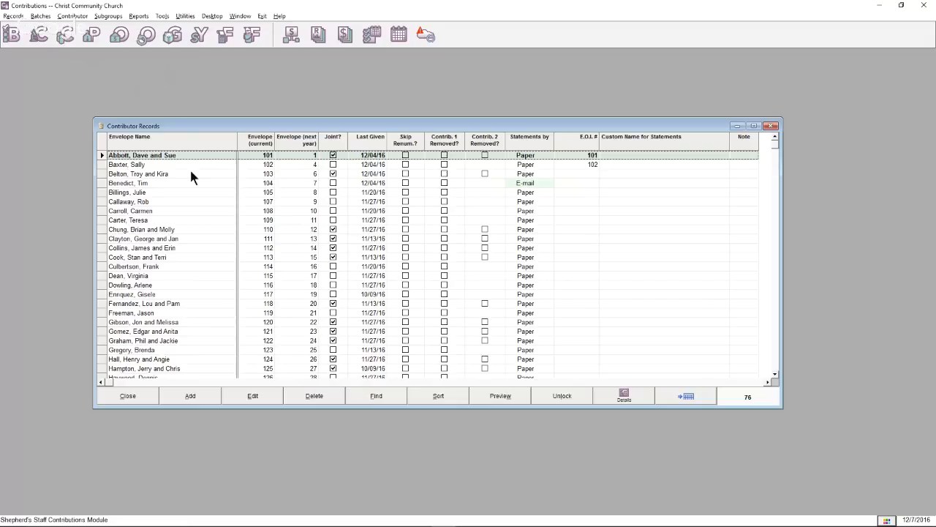
left_click(181, 138)
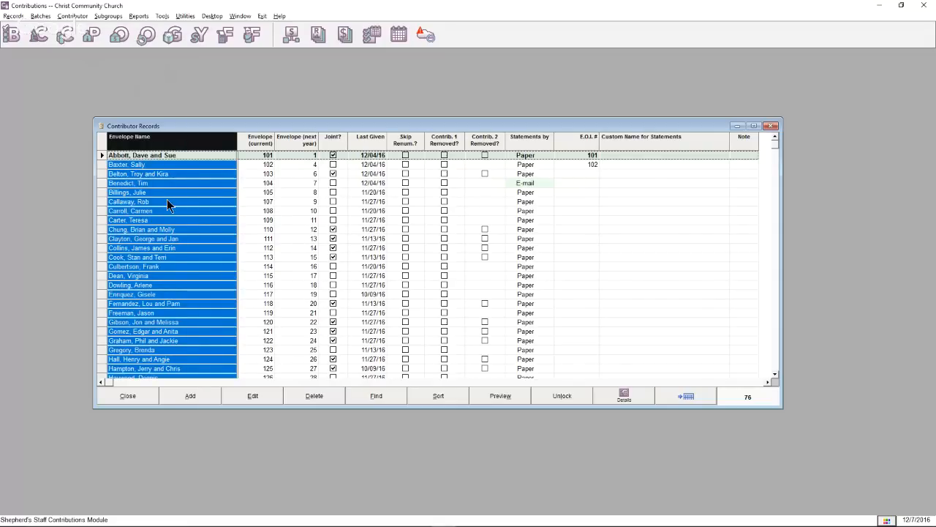
left_click(439, 394)
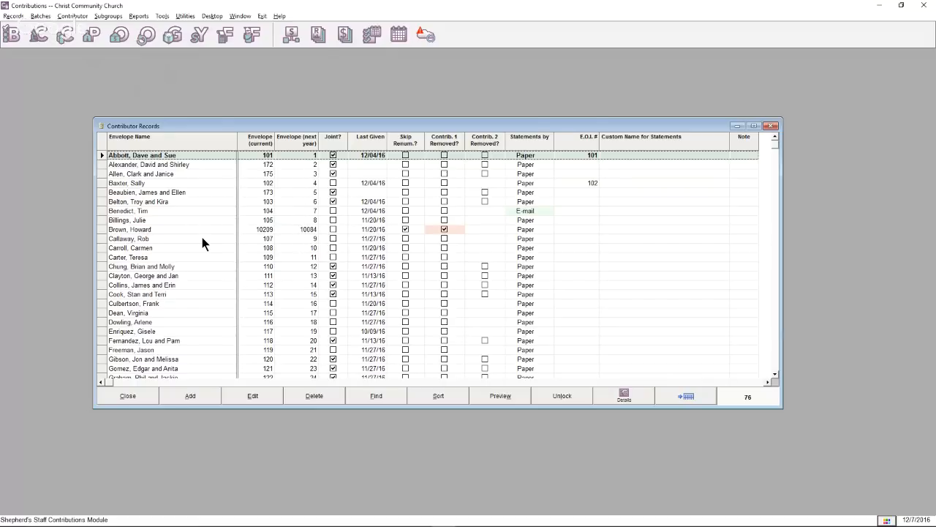
scroll(289, 230, "down", 1)
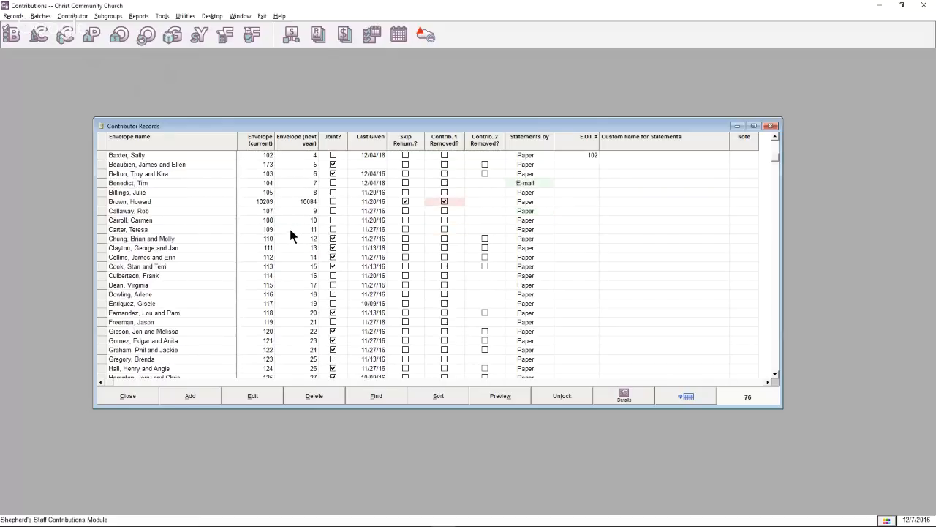
scroll(289, 228, "down", 8)
scroll(284, 234, "down", 8)
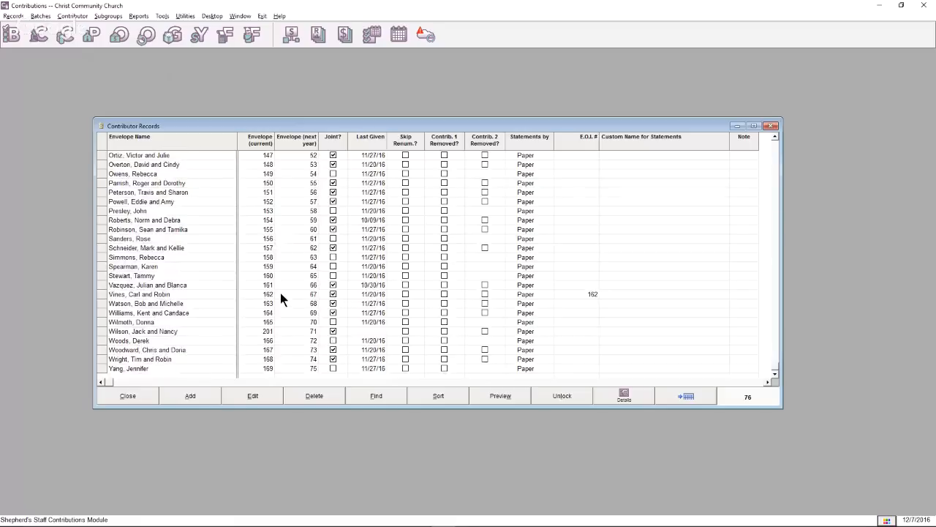
left_click(140, 392)
Step: Reopen the Contributor Records list to compare the current and next-year envelope numbers of the first contributors, and close it
left_click(65, 38)
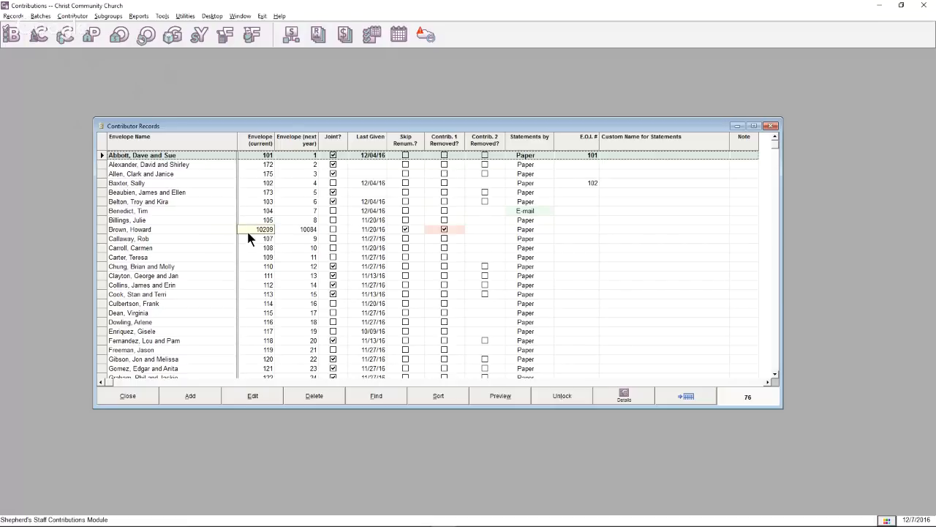
left_click(282, 212)
left_click(142, 398)
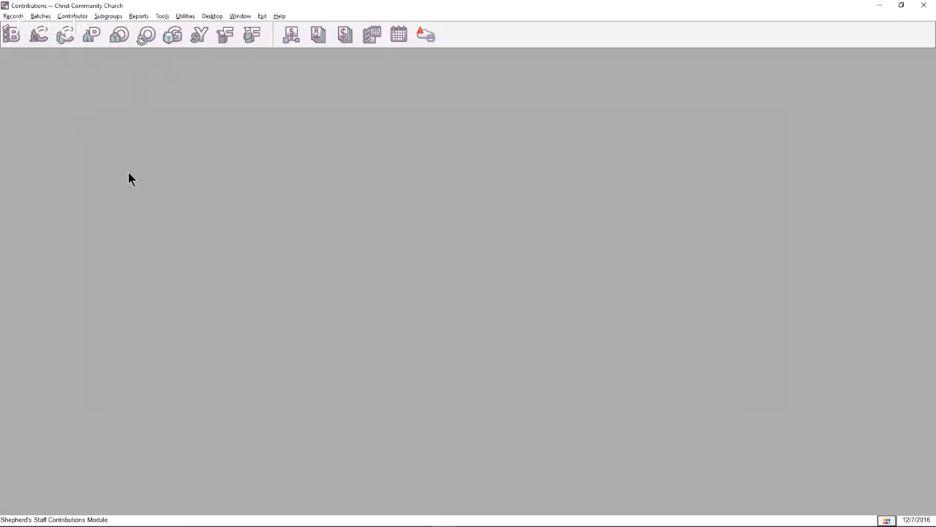
left_click(65, 35)
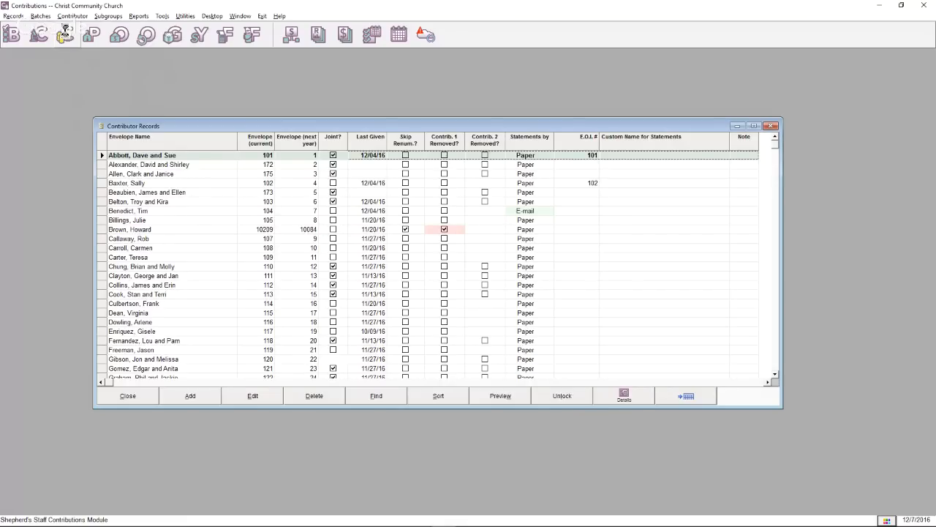
left_click(297, 191)
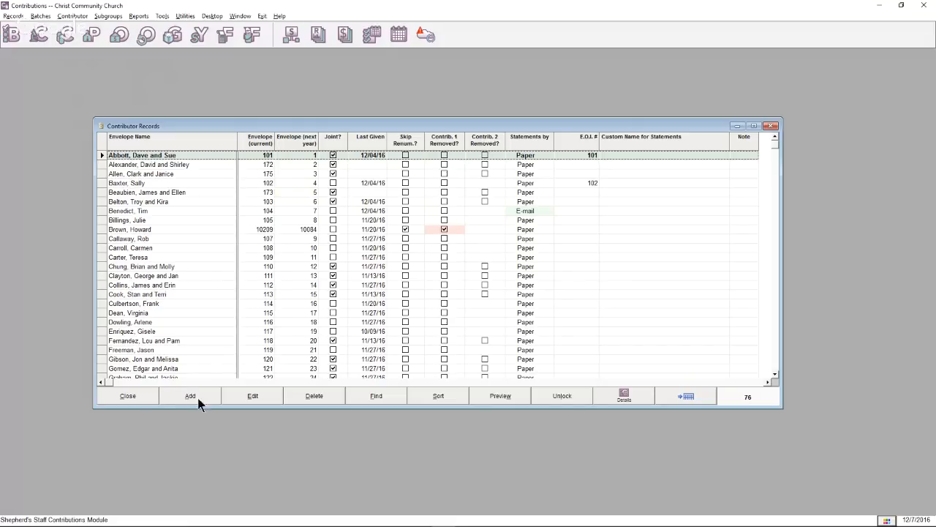
left_click(145, 395)
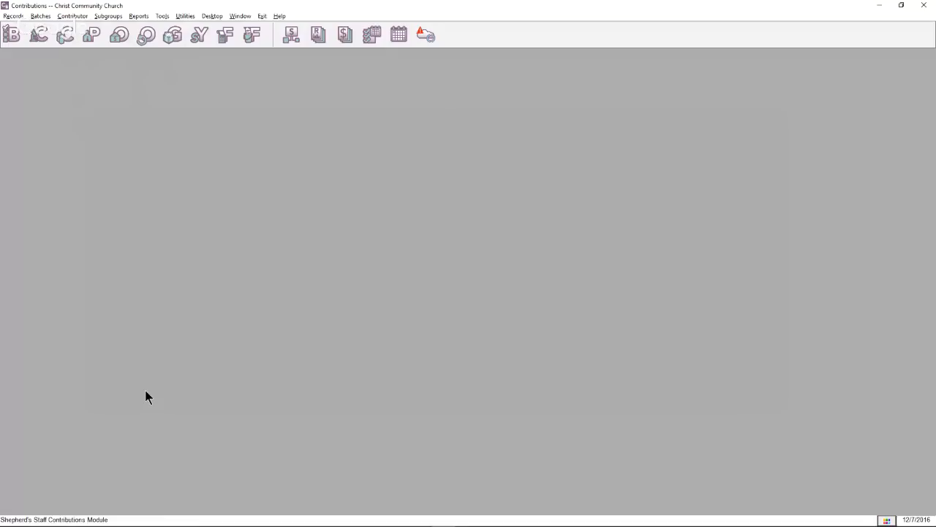
Step: Assign next year's envelope numbers alphabetically, starting with number 500
left_click(185, 16)
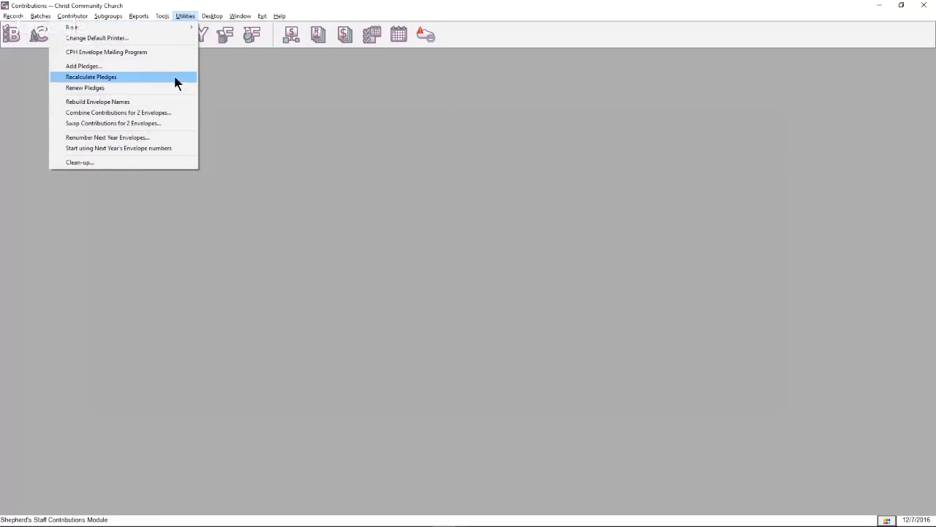
left_click(170, 139)
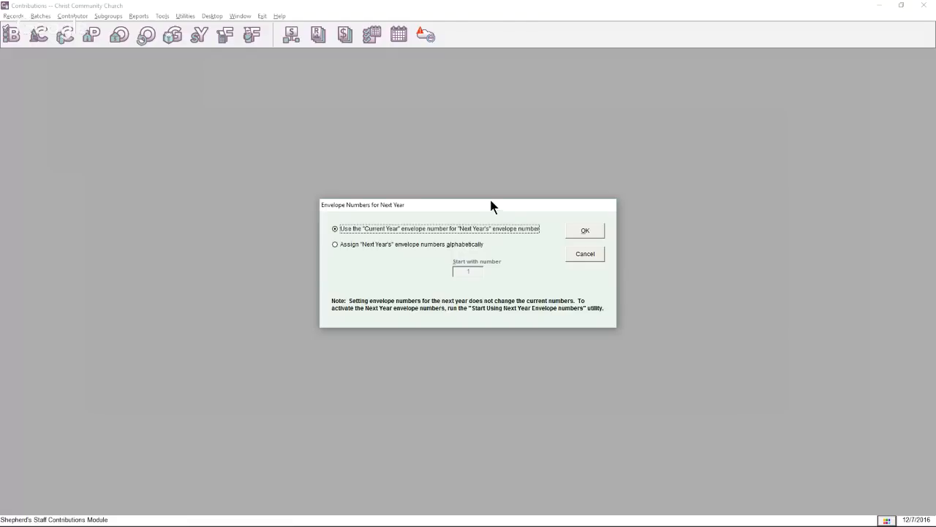
left_click(398, 247)
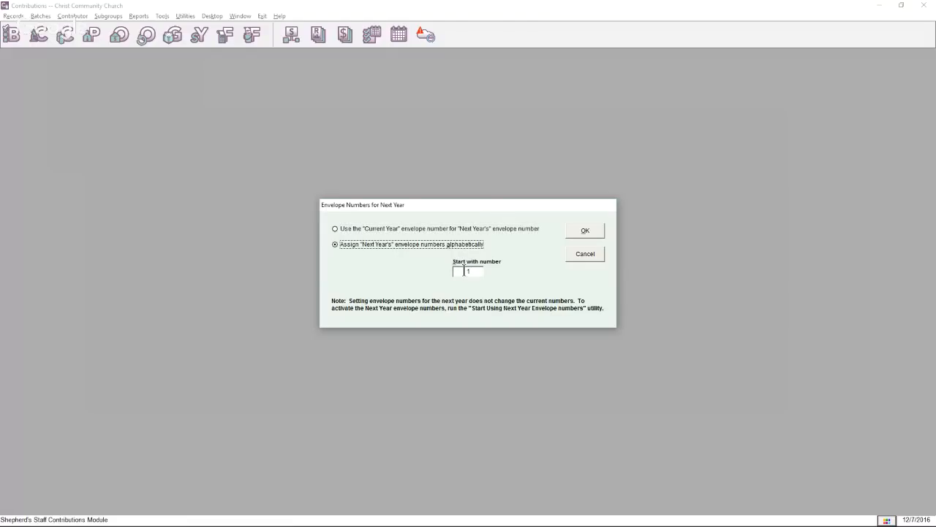
left_click(464, 270)
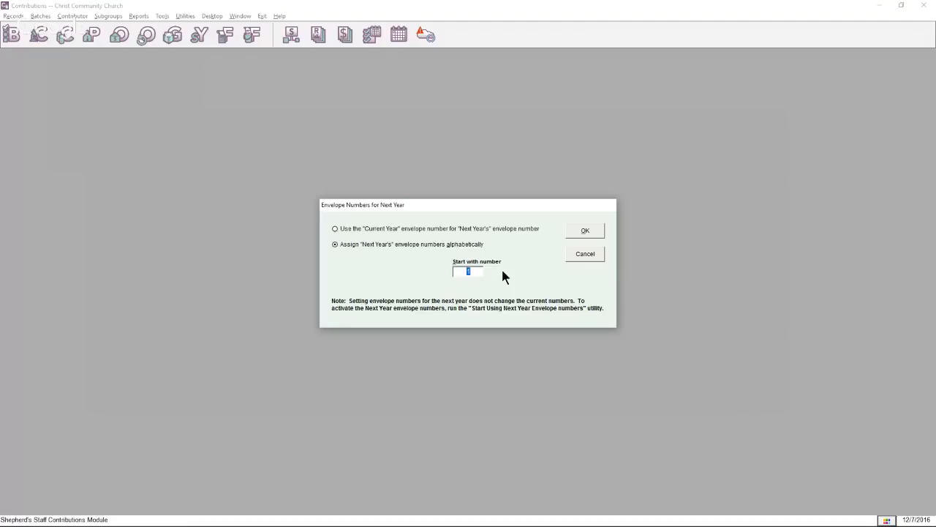
type("500")
left_click(585, 231)
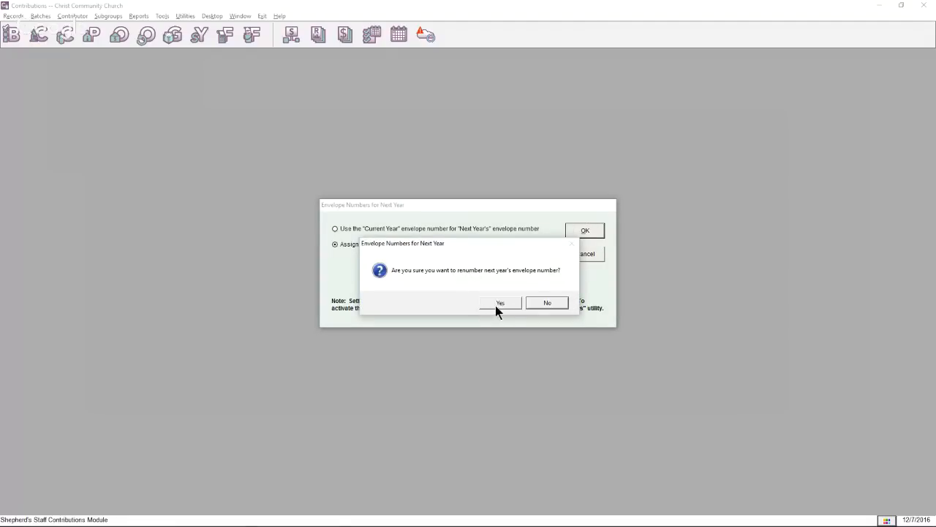
left_click(497, 304)
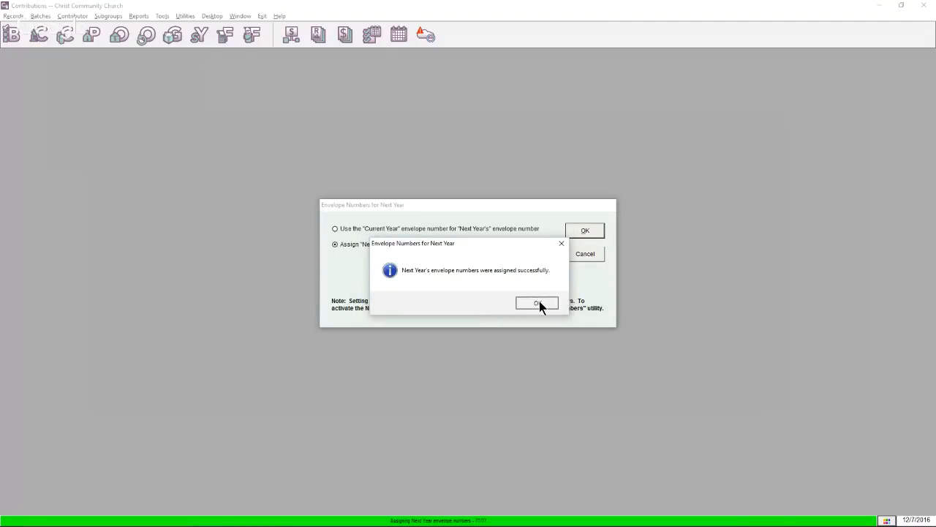
left_click(537, 302)
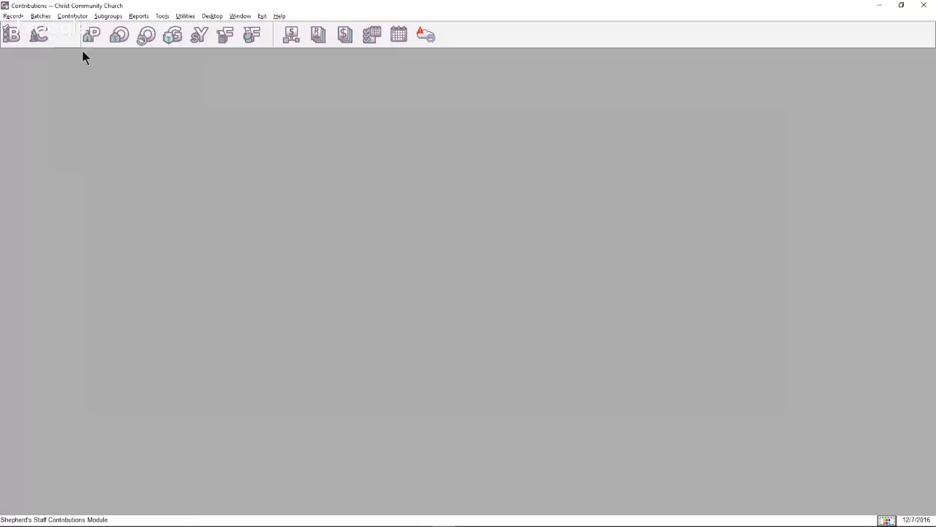
Step: Open and unlock the Contributor Records list, check the next-year envelope number column, and close the list
left_click(60, 35)
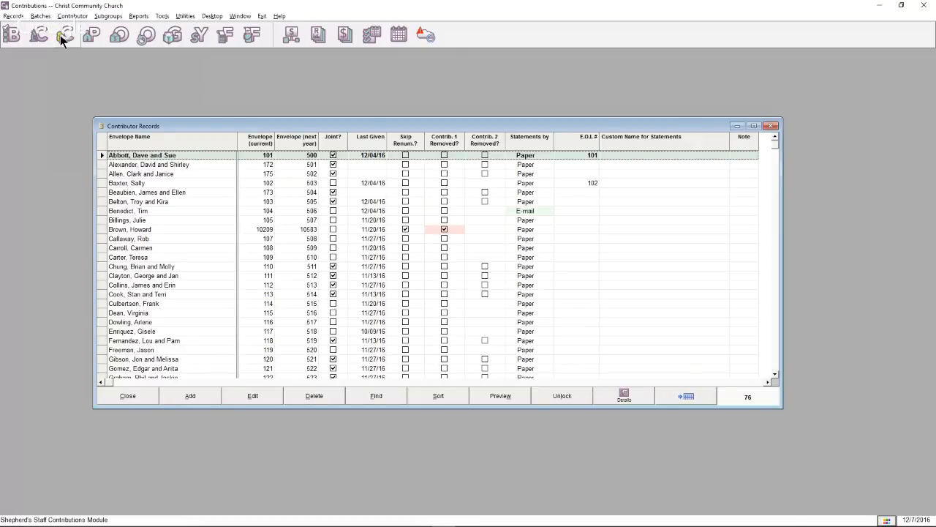
left_click(308, 158)
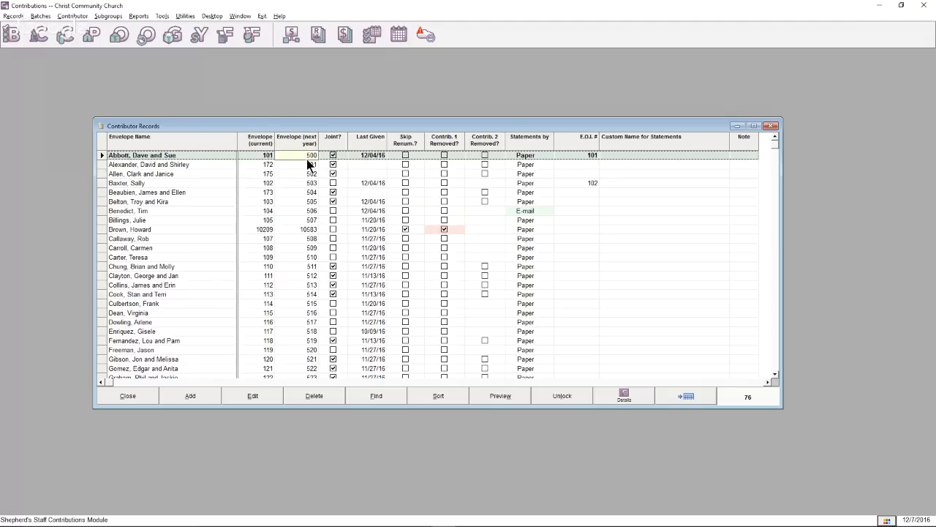
left_click(560, 396)
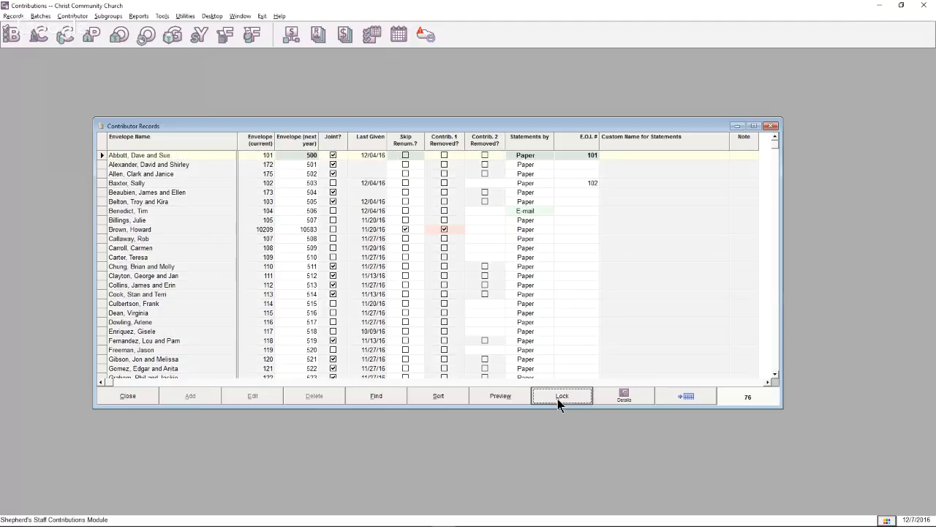
left_click(292, 156)
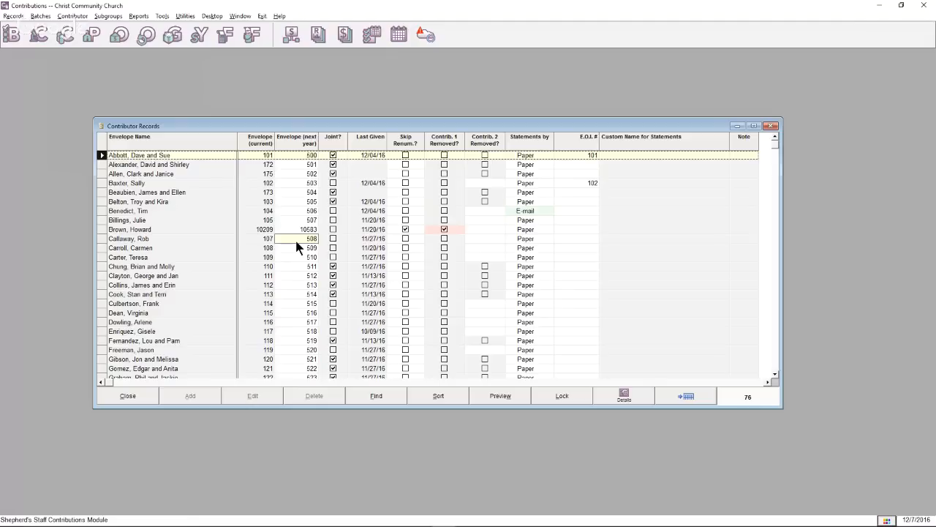
left_click(130, 397)
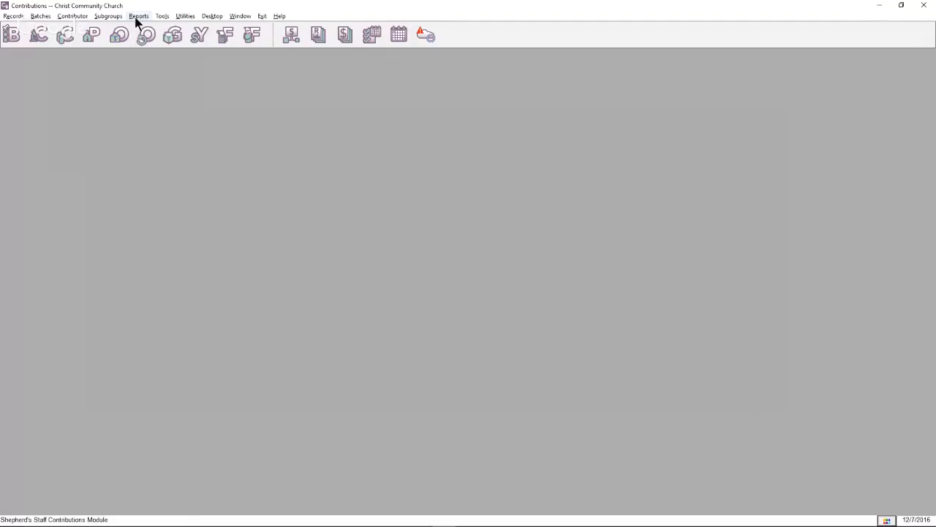
Step: Reassign next year's envelope numbers alphabetically, starting with number 1
left_click(183, 18)
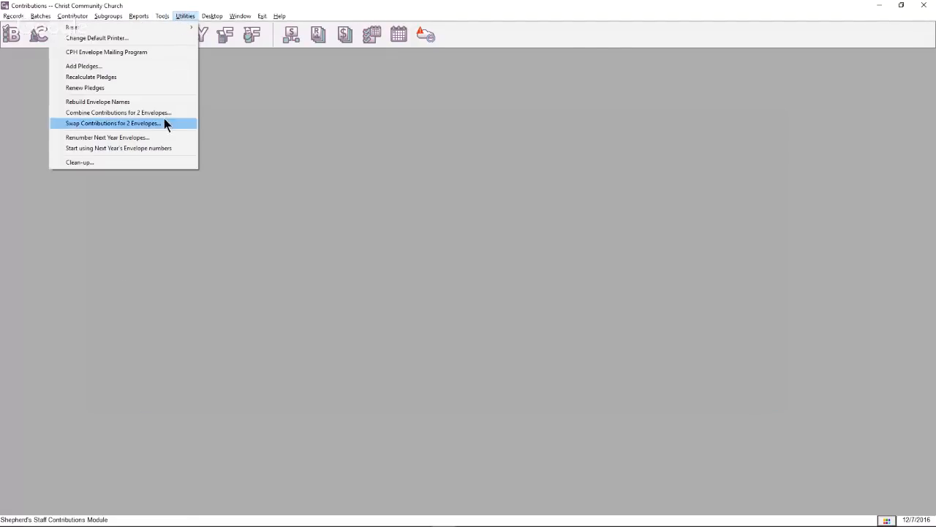
left_click(162, 139)
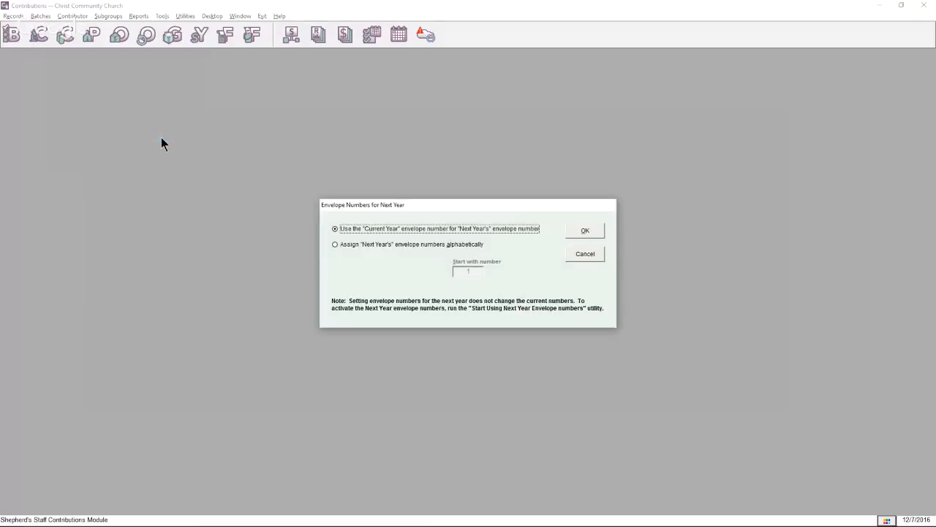
left_click(344, 242)
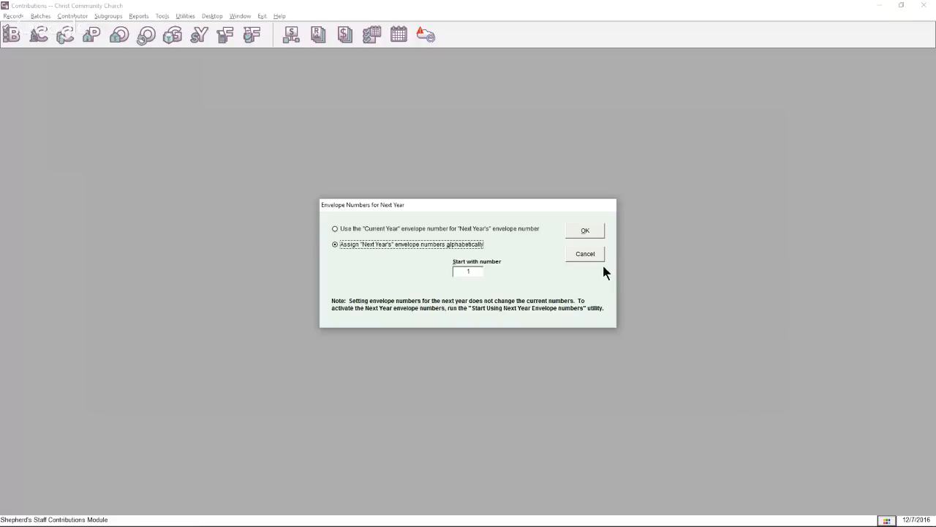
left_click(585, 231)
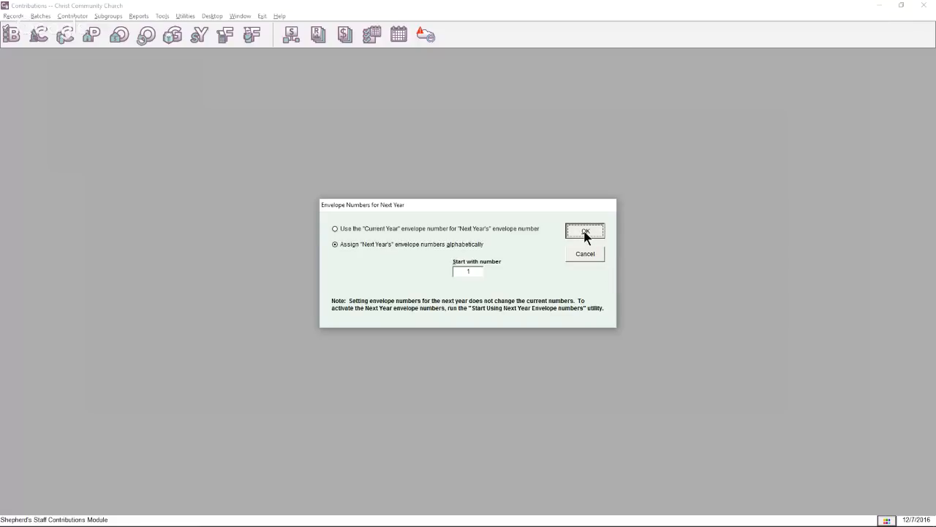
left_click(497, 303)
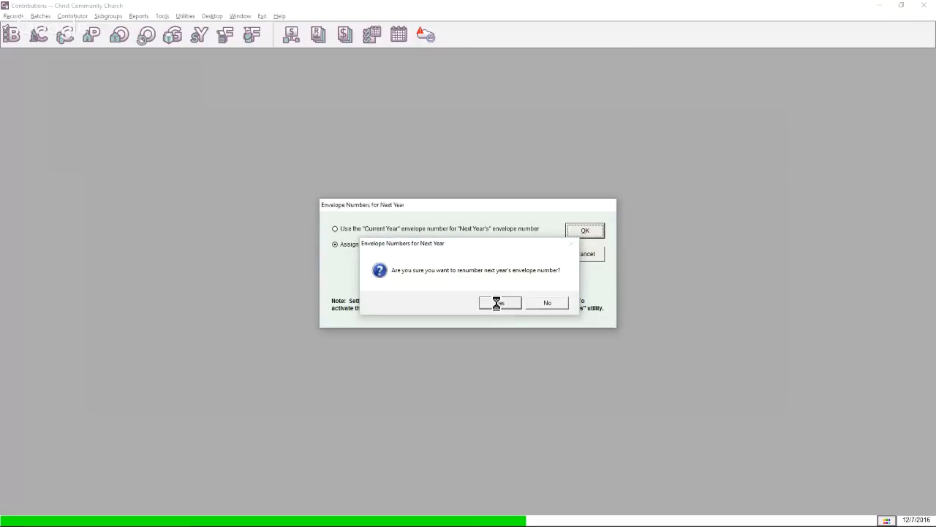
left_click(542, 302)
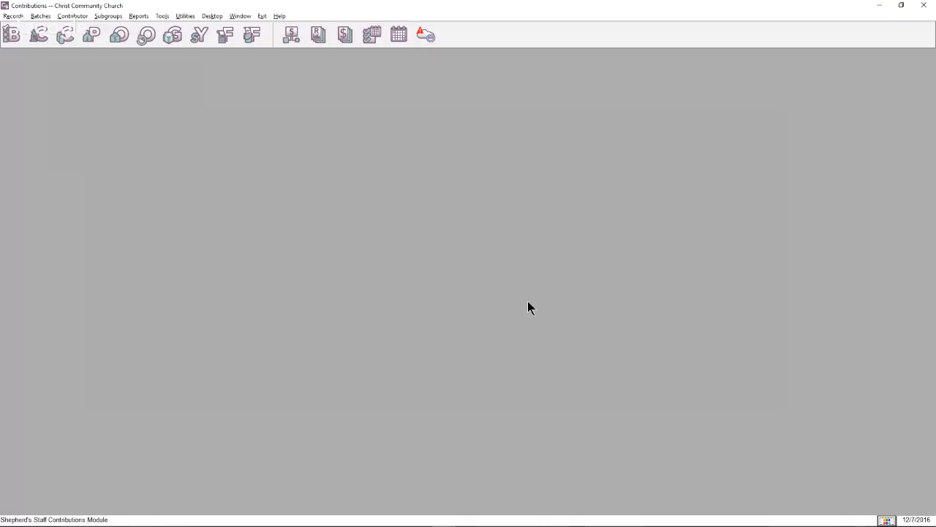
Step: Open the first contributor's record from the Contributor Records list, look over its envelope number fields, and cancel without editing
left_click(58, 36)
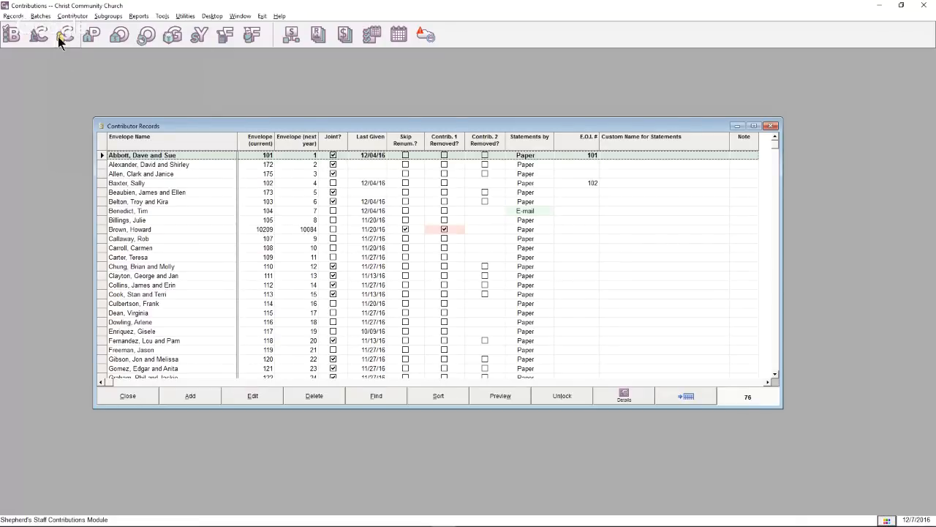
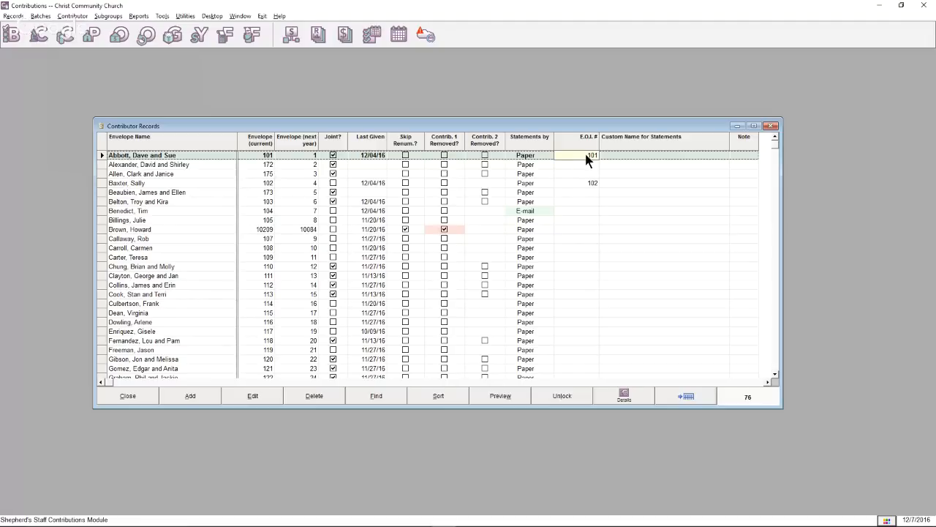
left_click(298, 152)
left_click(272, 156)
left_click(227, 157)
left_click(253, 396)
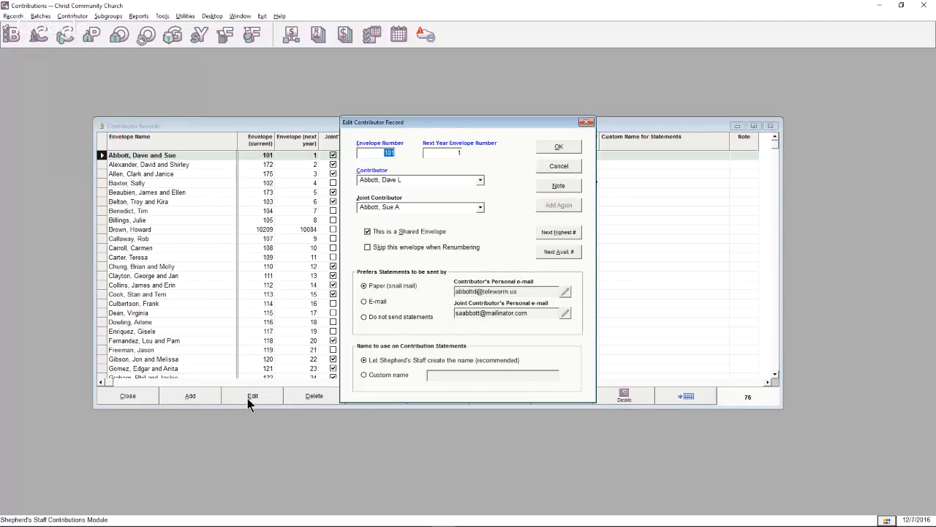
key("Tab")
left_click(552, 167)
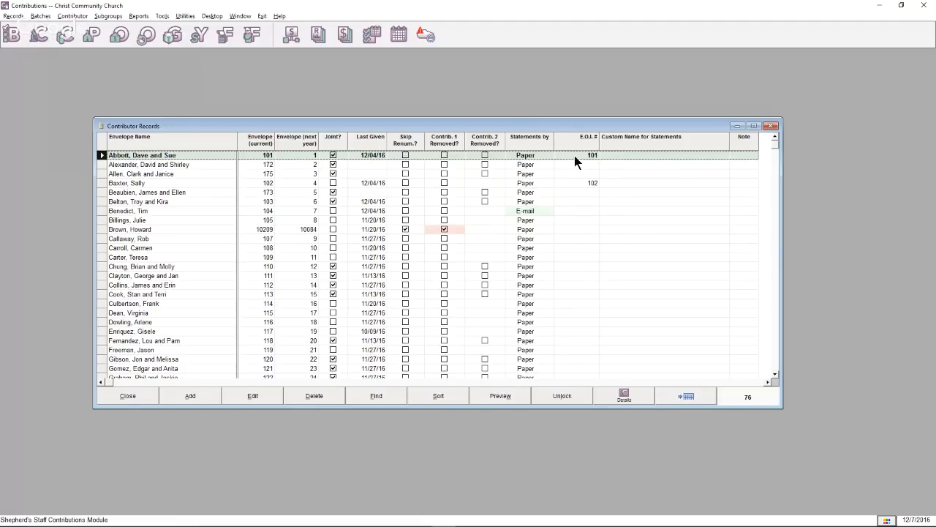
Step: Unlock the Contributor Records list, check the first contributor's E.O.I. # and next-year envelope number fields, relock it and close the list
left_click(562, 396)
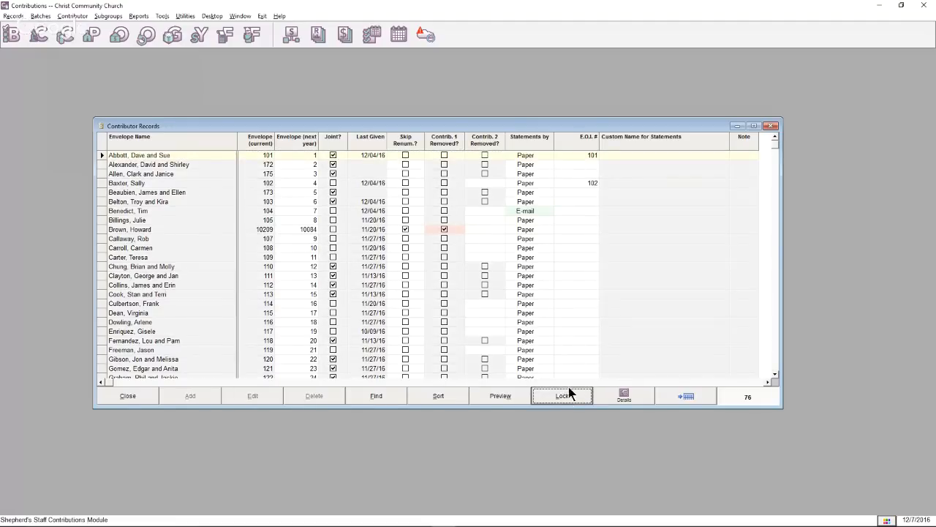
left_click(582, 156)
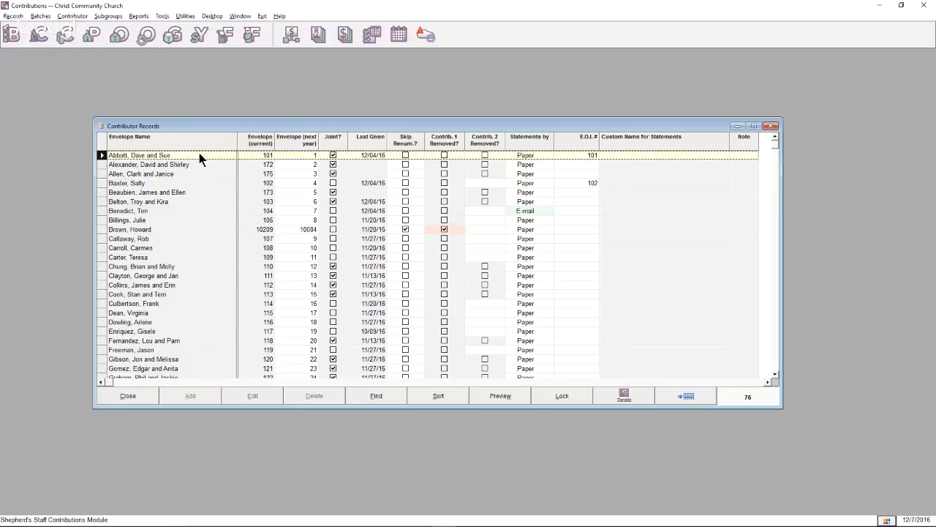
left_click(583, 155)
left_click(286, 155)
left_click(550, 395)
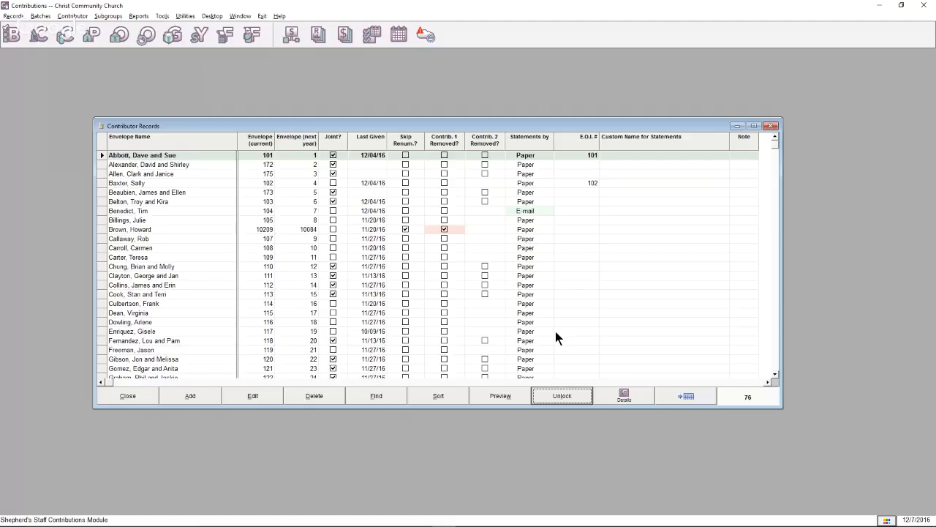
left_click(133, 400)
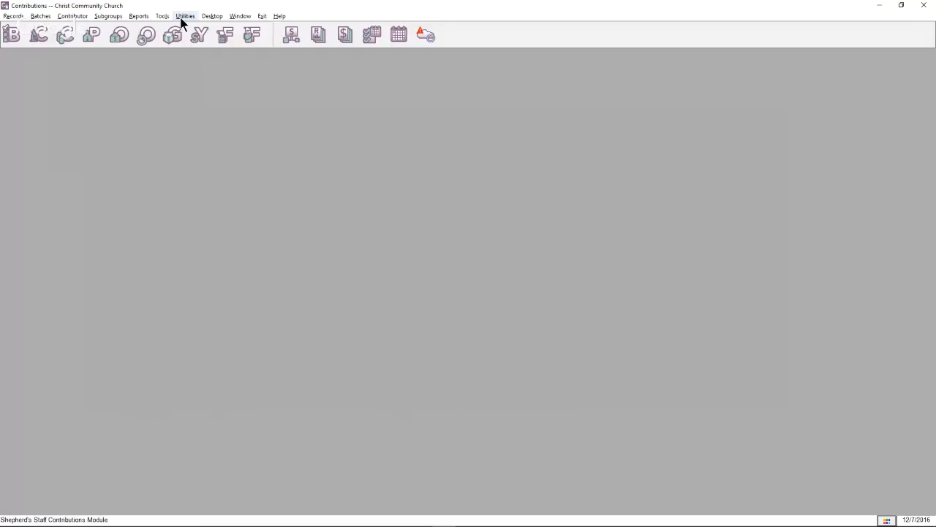
Step: Preview the one-column Contributor Lists report sorted by Contributor Name, excluding envelopes to be skipped when renumbering, and close the preview
left_click(138, 16)
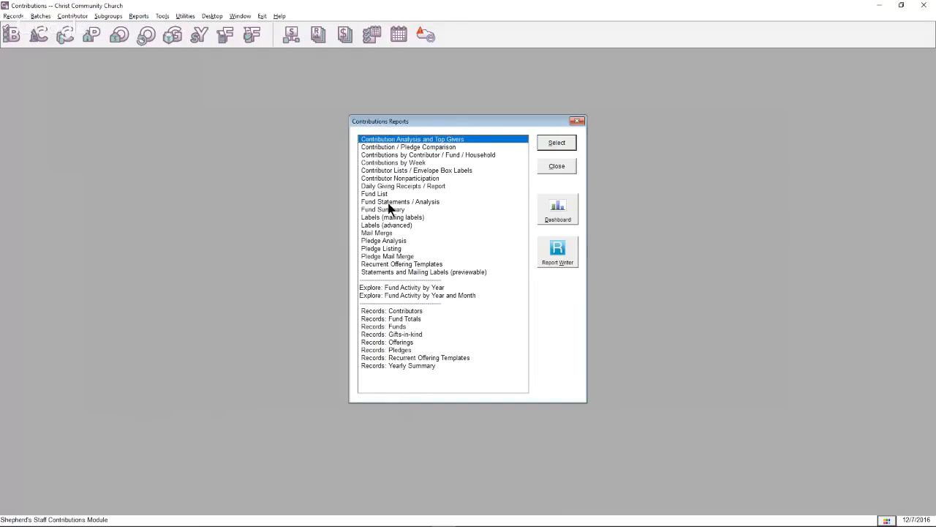
left_click(395, 171)
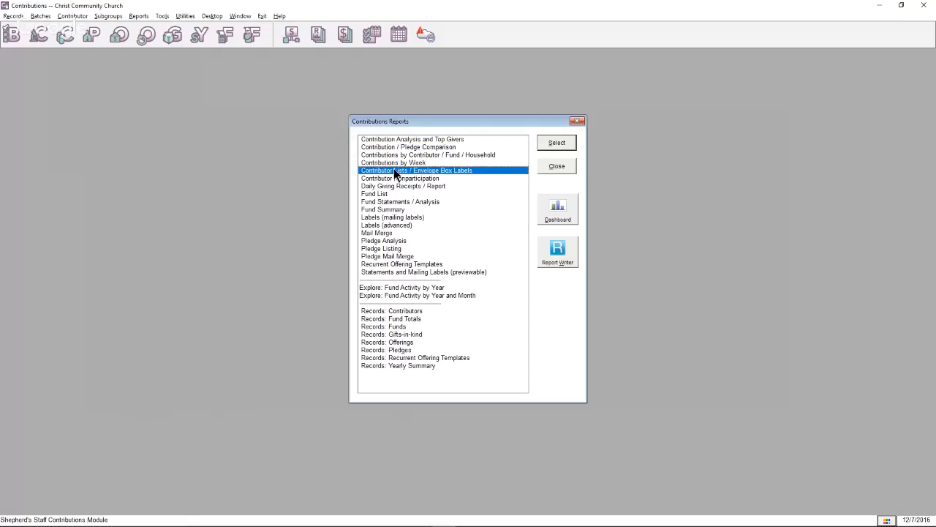
double_click(395, 171)
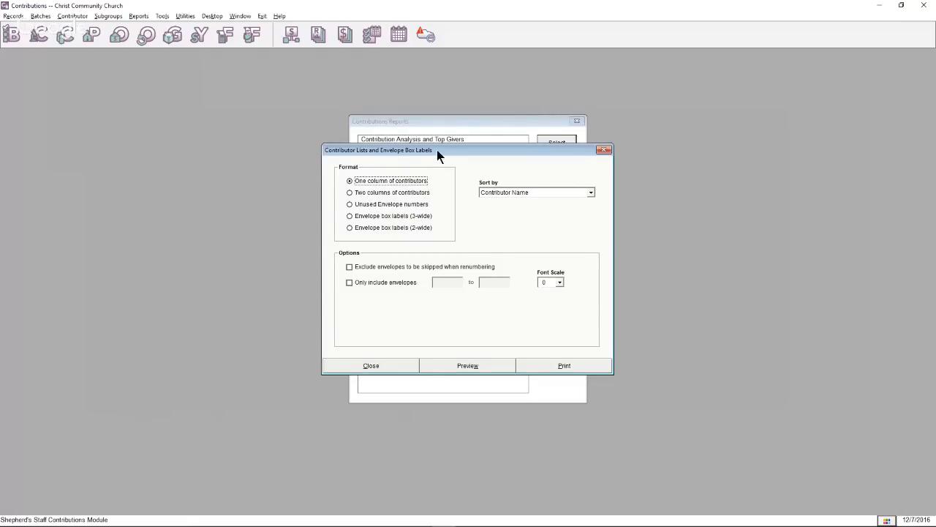
left_click_drag(437, 149, 436, 140)
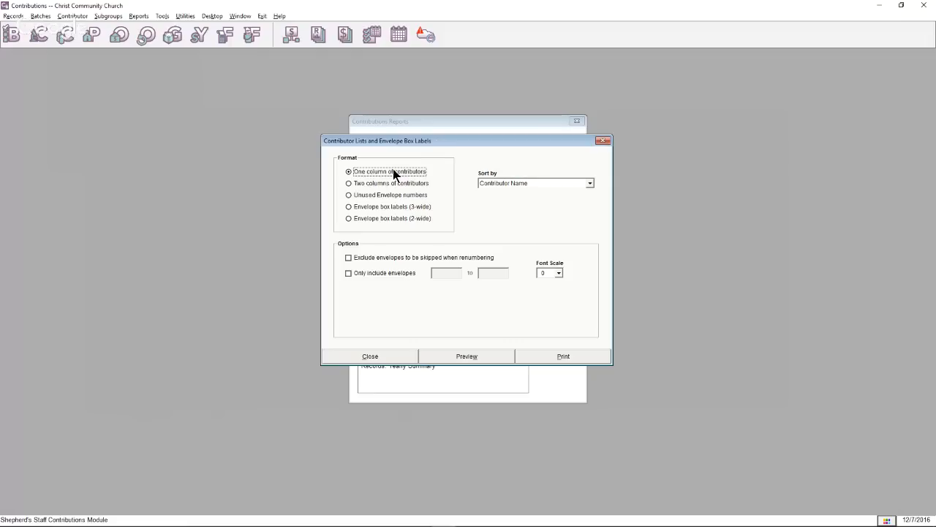
left_click(537, 182)
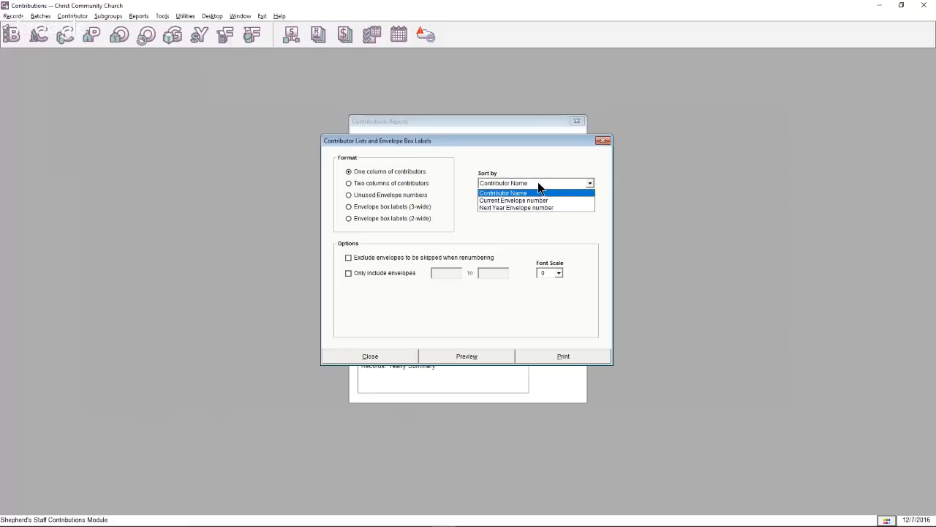
left_click(537, 182)
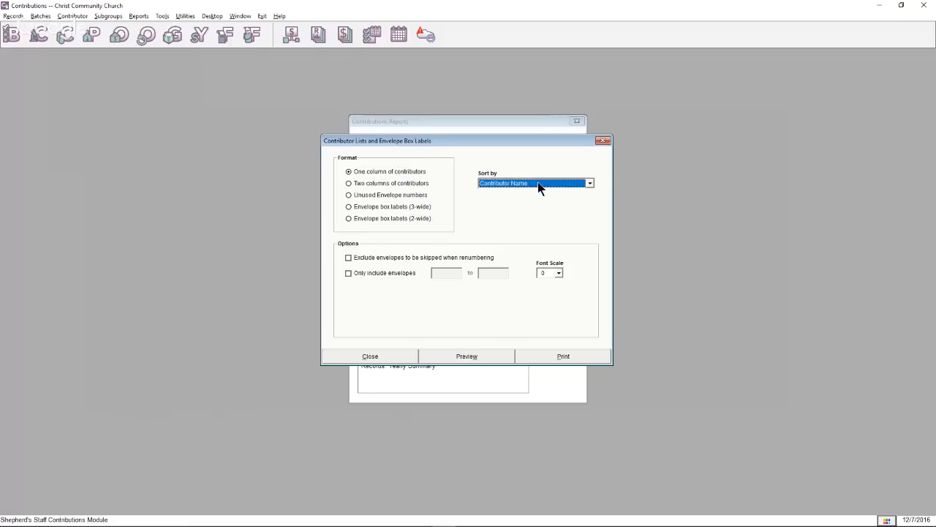
left_click(374, 260)
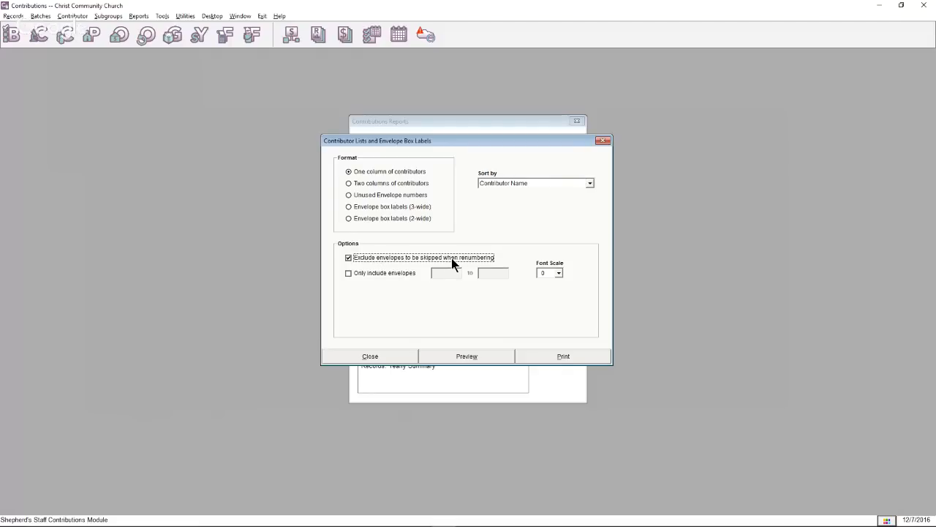
left_click(465, 357)
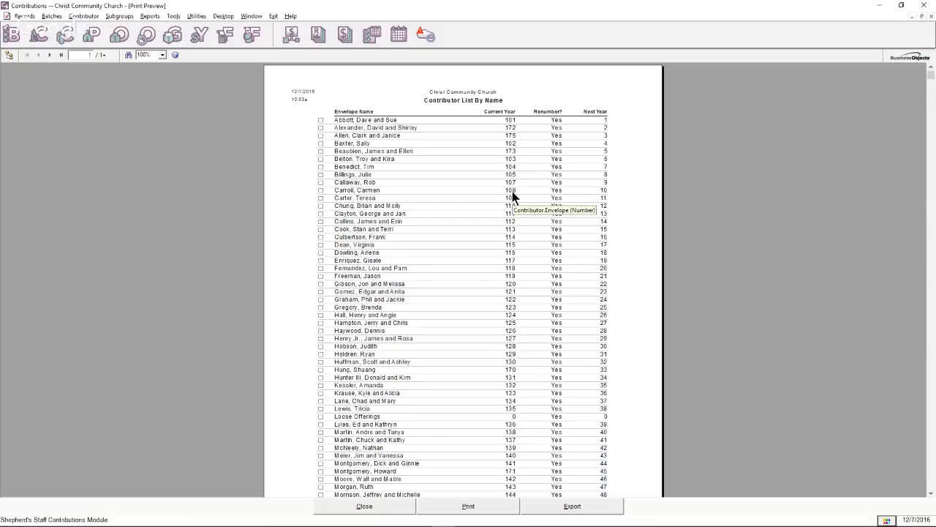
left_click(407, 507)
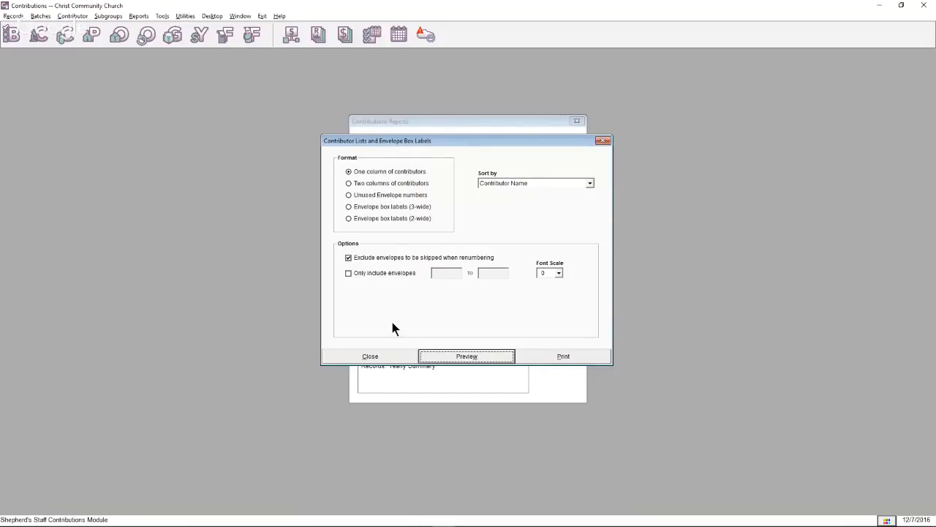
Step: Preview 3-wide envelope box labels without the address and with "PLEASE DO NOT USE UNTIL JAN. 1st" on the last line, and close the report
left_click(402, 207)
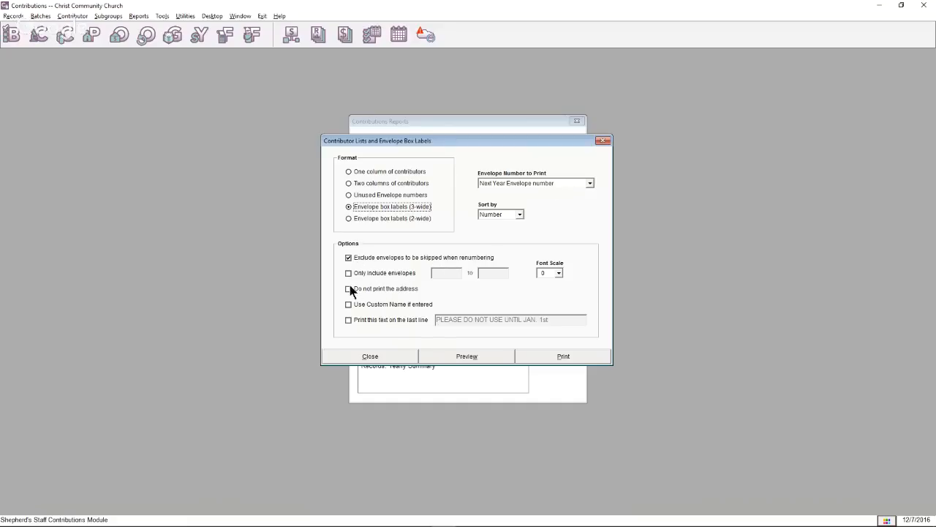
left_click(402, 287)
left_click(402, 320)
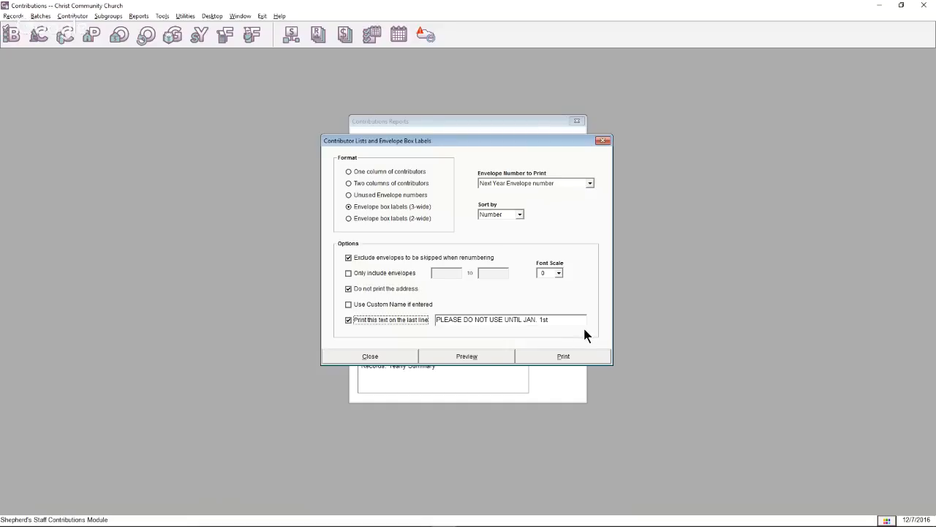
left_click(439, 354)
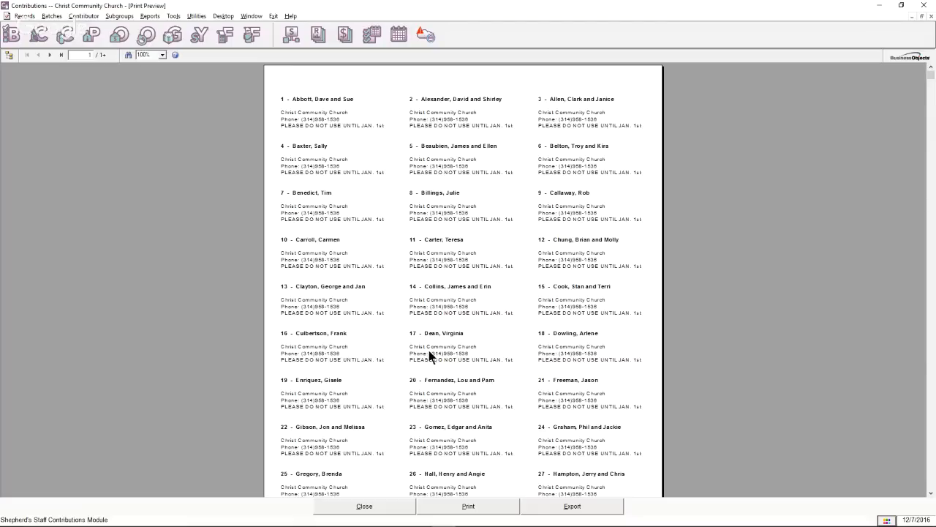
left_click(399, 512)
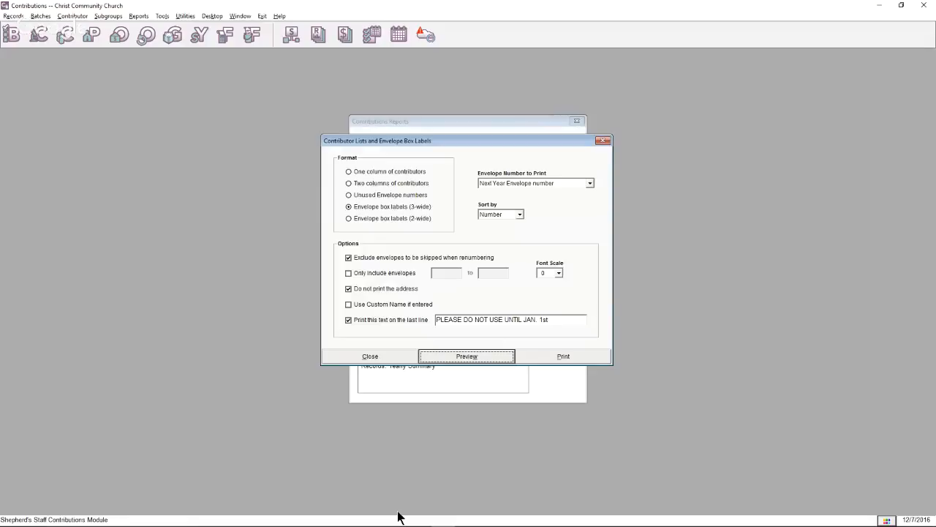
left_click(370, 357)
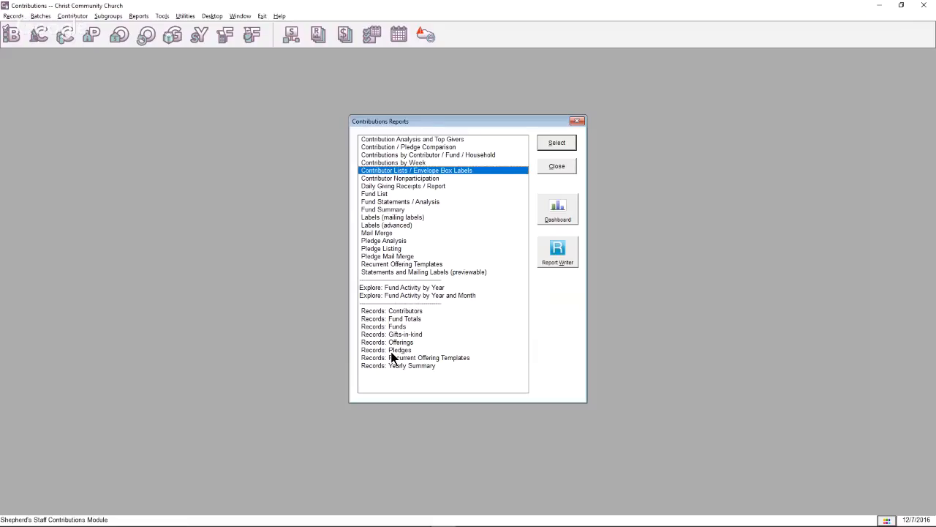
Step: Open the Statements and Mailing Labels (previewable) report, choose Statements as the output, and check the available messages
left_click(397, 273)
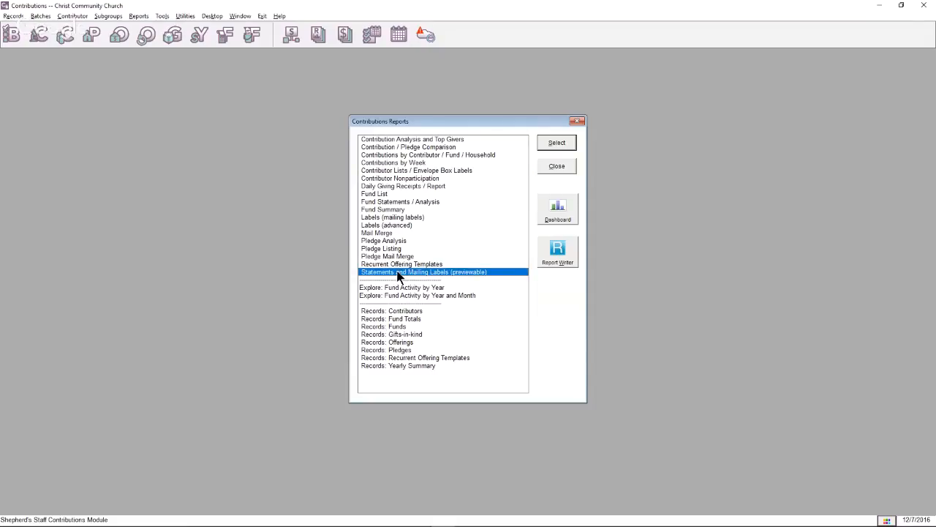
double_click(398, 273)
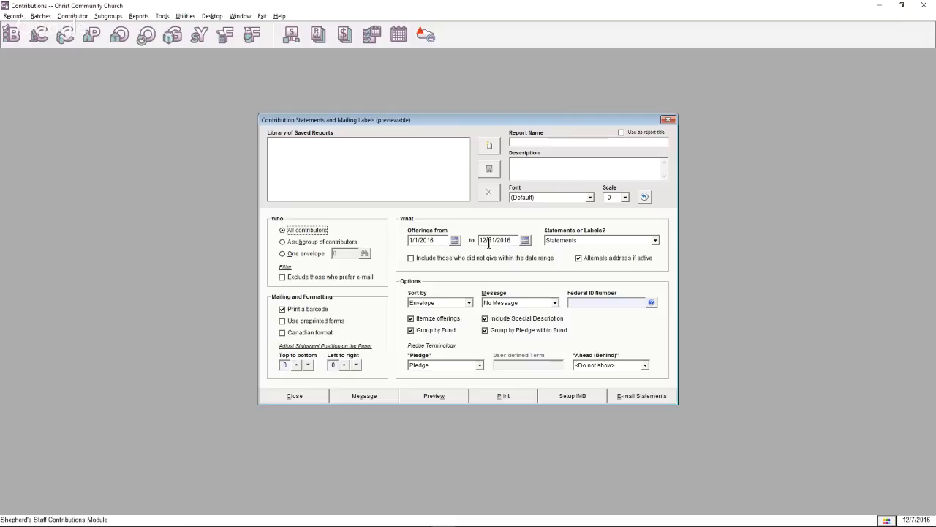
left_click(655, 240)
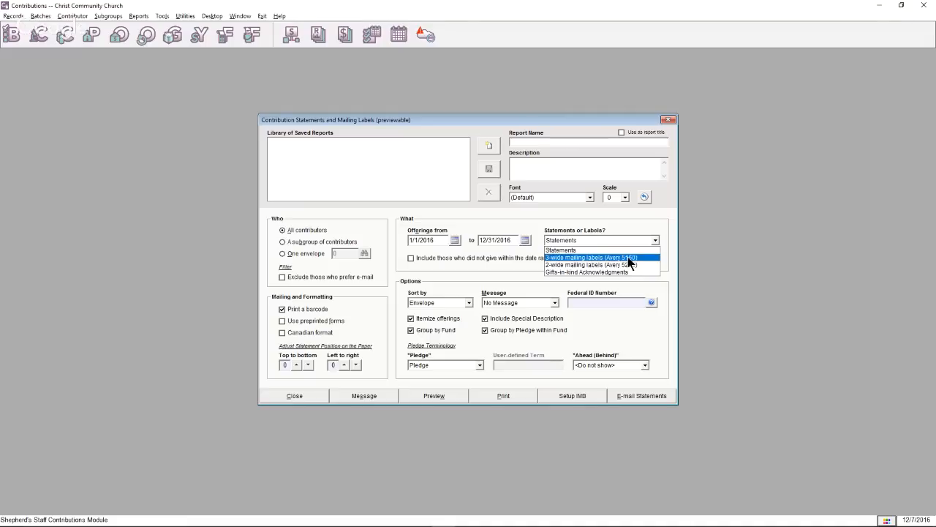
left_click(635, 251)
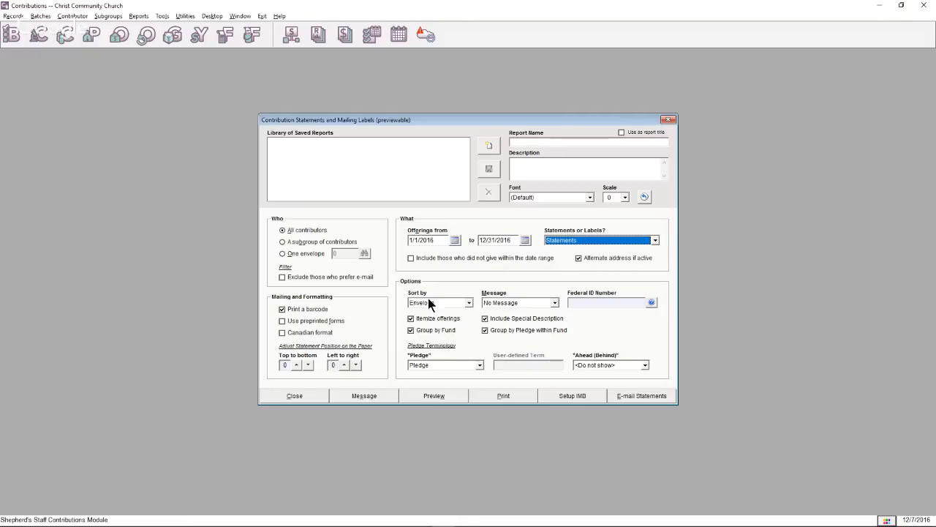
left_click(537, 303)
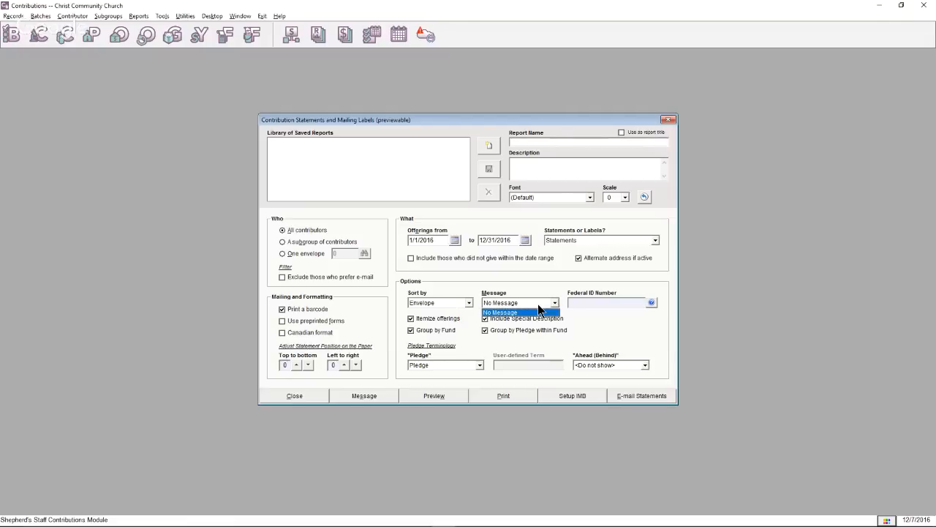
left_click(537, 303)
Step: Add a statement message named "IRS Tax Message" reading "No goods or services were received in exchange for this contribution." and select it for the statements
left_click(379, 396)
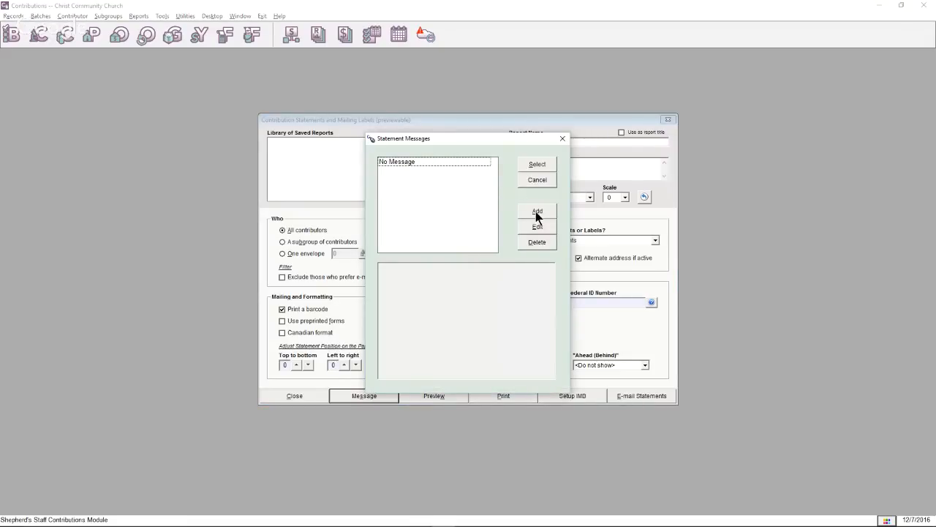
left_click(538, 212)
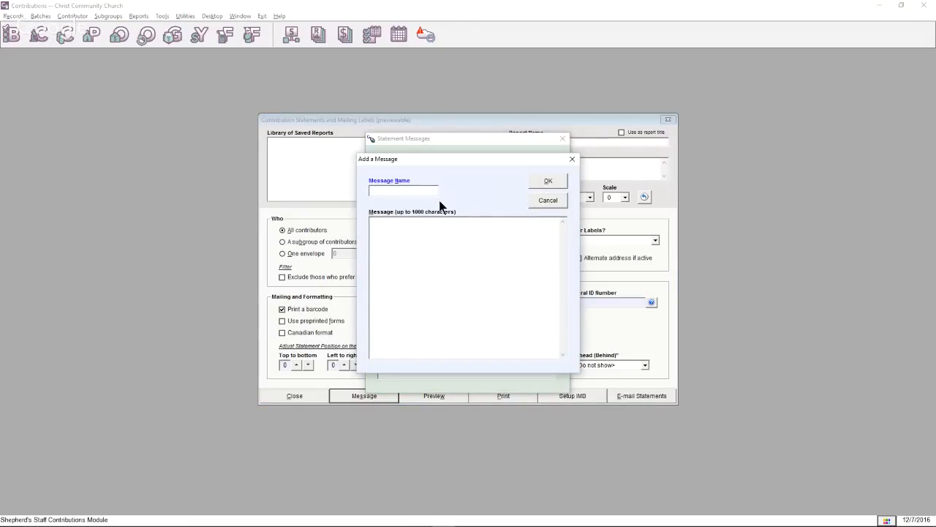
type("IRS Tax Message")
left_click(454, 237)
type("No good s or services were received in excvh")
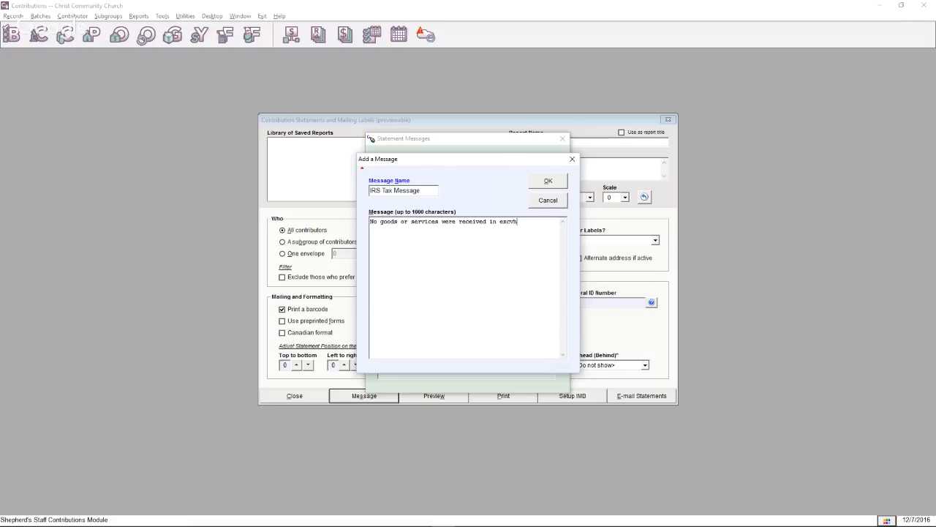
key("BackSpace")
key("BackSpace")
type("hange for this contribution.")
left_click(547, 183)
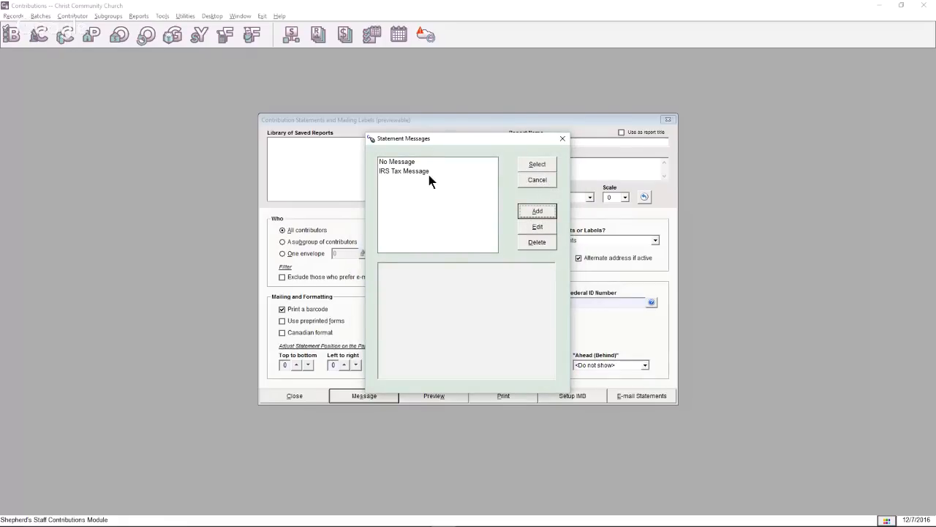
left_click(428, 171)
left_click(527, 164)
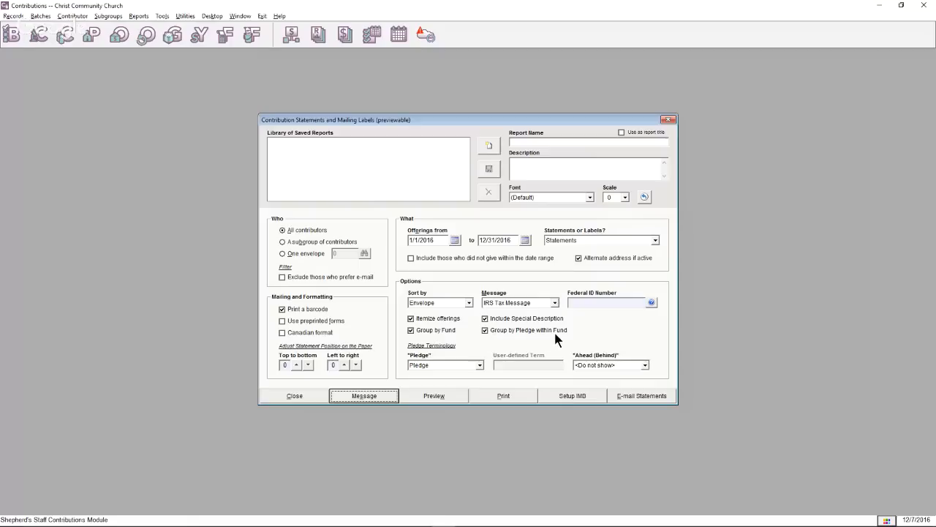
Step: Preview the contribution statements, look through the first three pages, and close the preview and the statements report
left_click(443, 399)
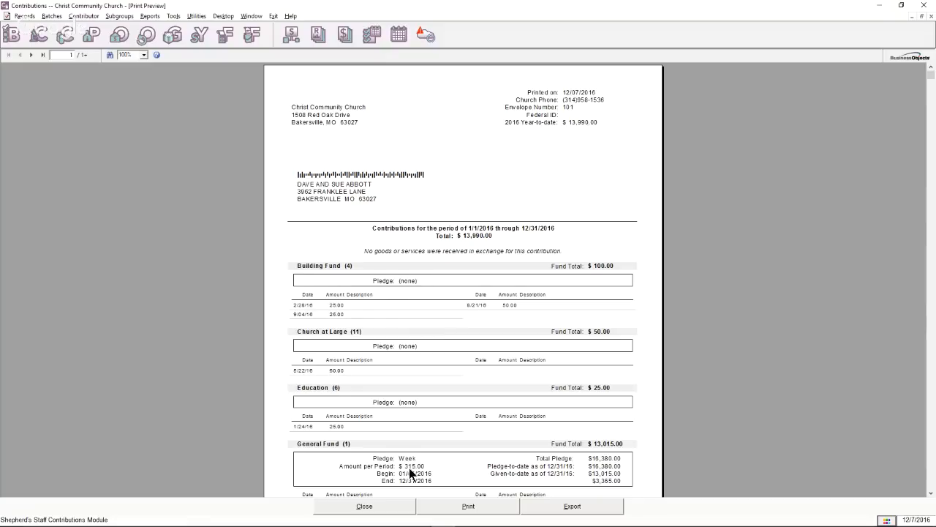
scroll(407, 453, "down", 3)
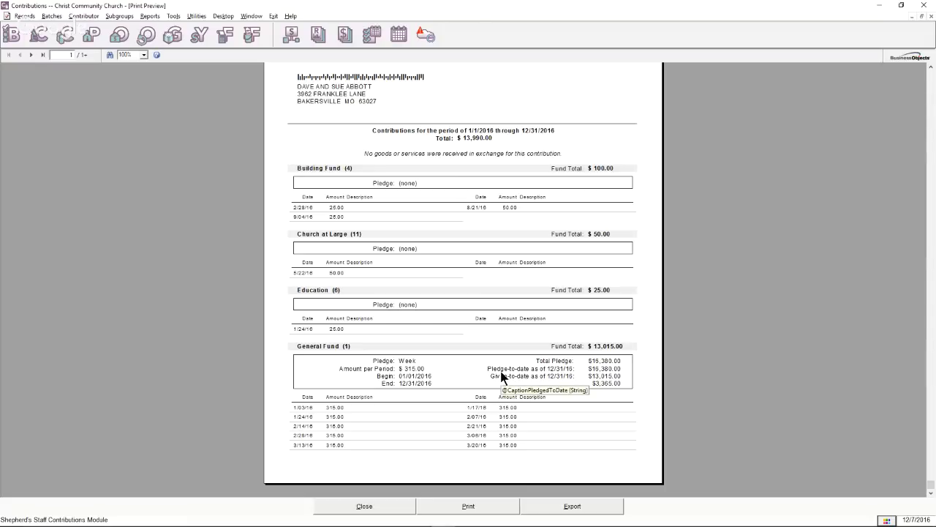
left_click(30, 55)
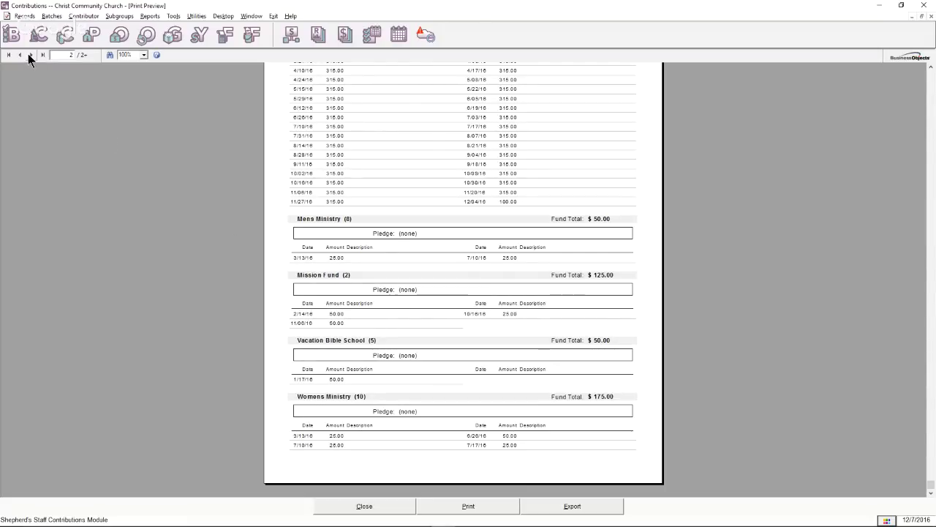
left_click(30, 55)
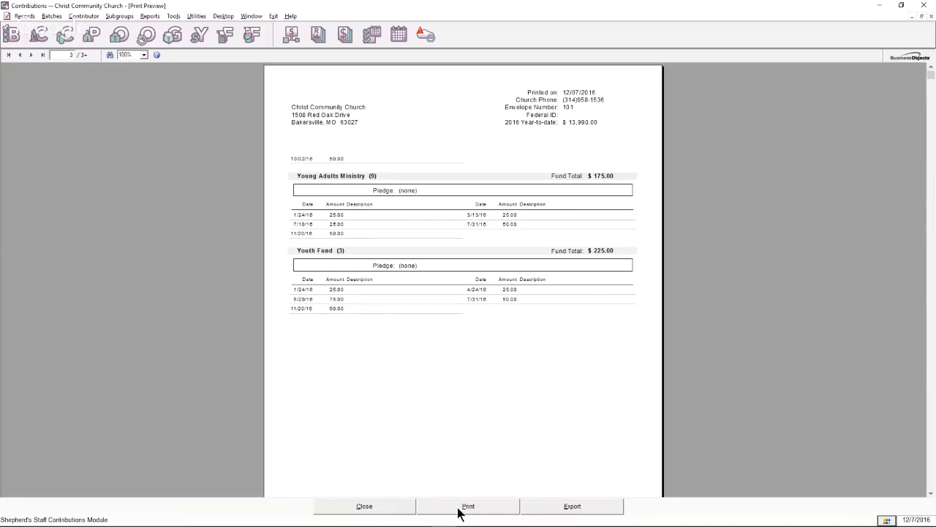
left_click(379, 507)
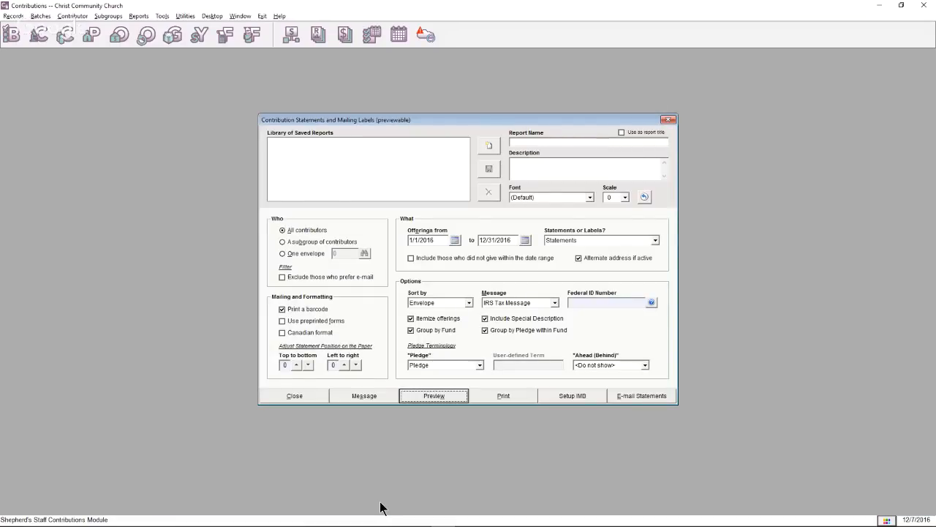
left_click(305, 396)
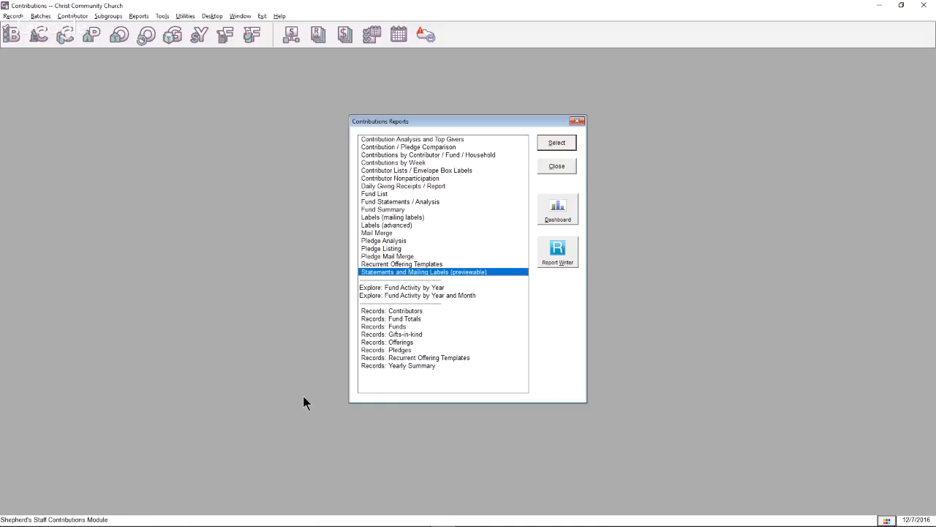
Step: Open the Fund Statements / Analysis report, select 1 - General Fund for the statements, and check the available pledge terms
left_click(396, 201)
double_click(396, 201)
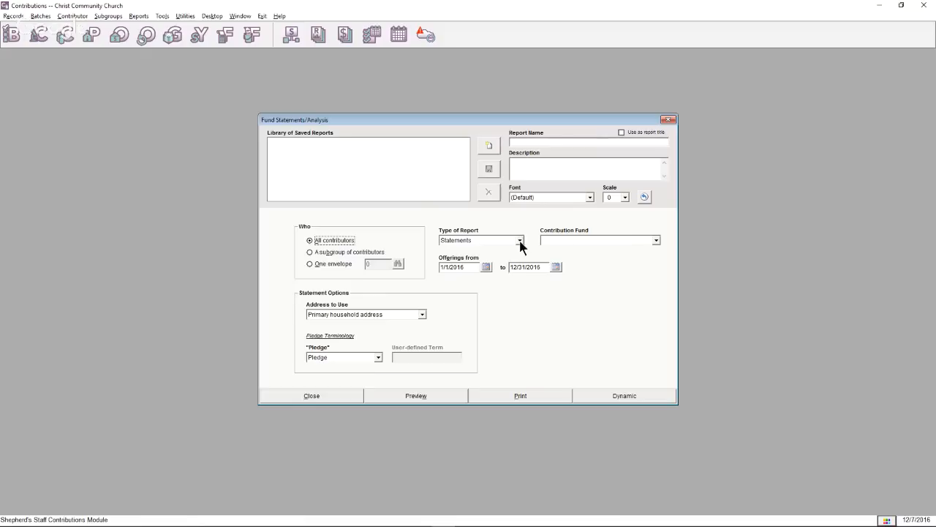
left_click(656, 242)
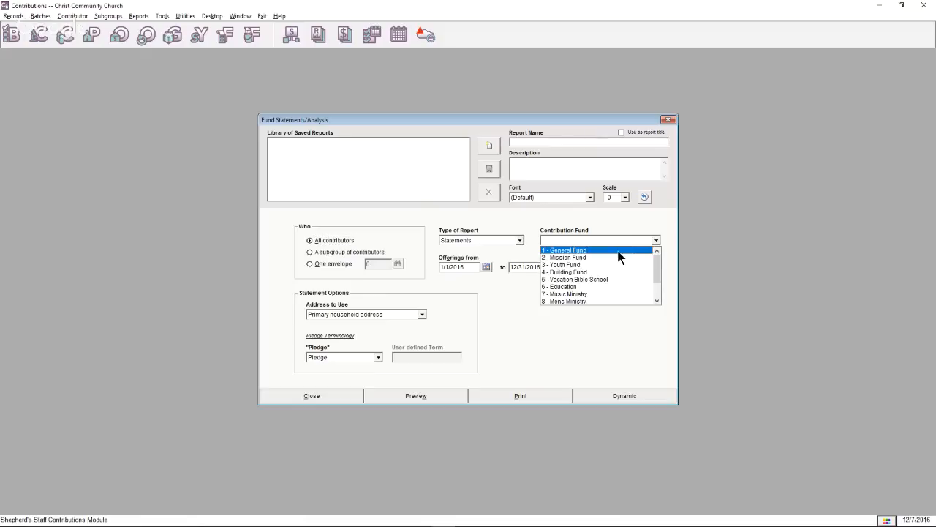
left_click(617, 250)
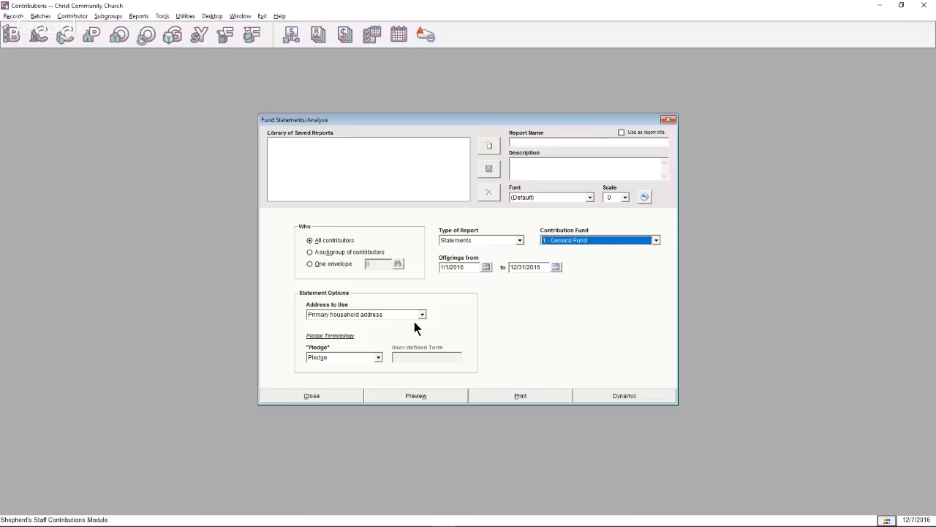
left_click(378, 357)
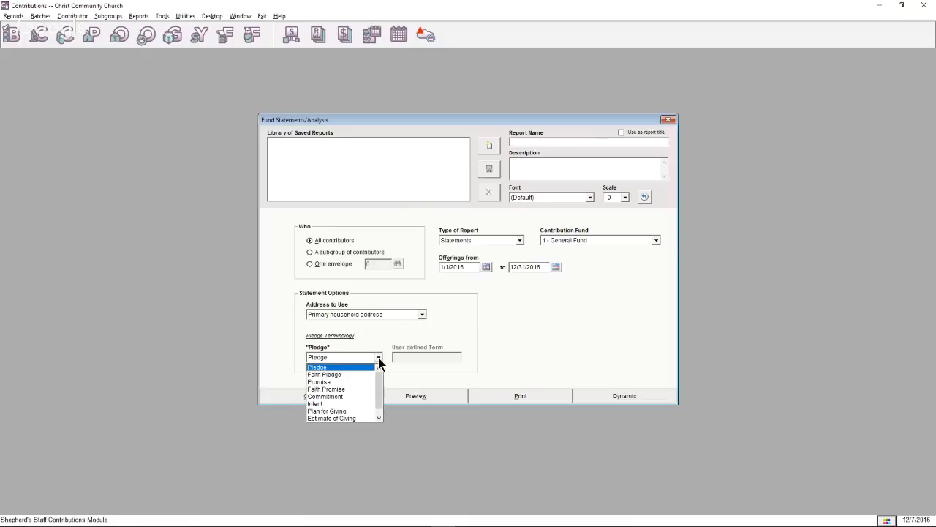
left_click(378, 358)
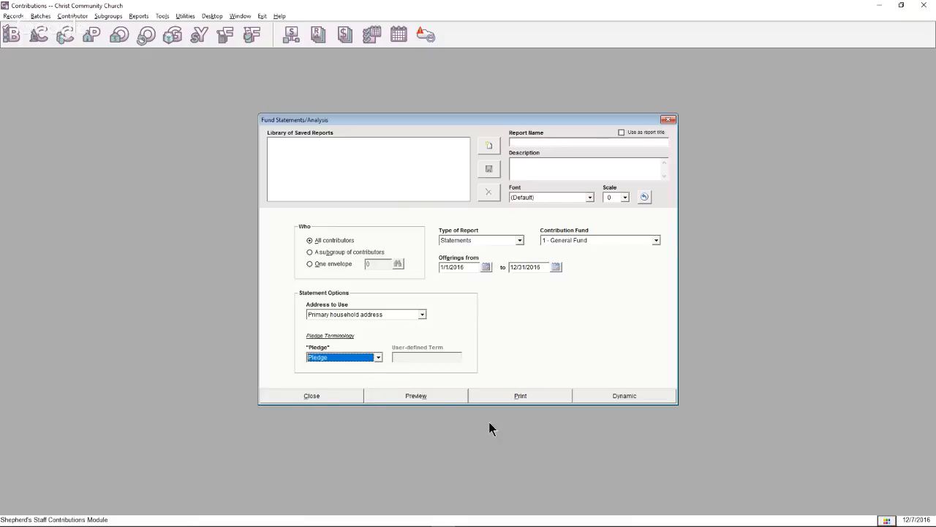
Step: Preview the General Fund statements for all contributors, and close the preview and the report
left_click(437, 396)
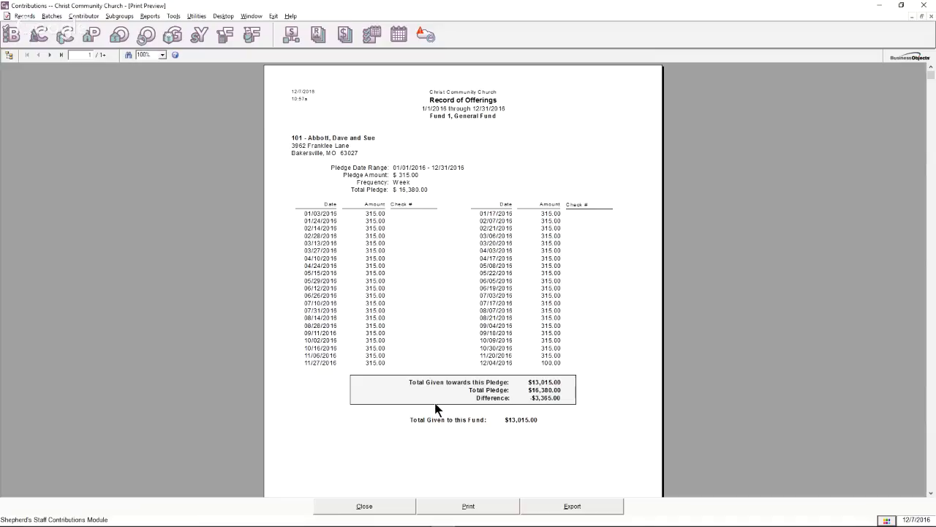
left_click(396, 506)
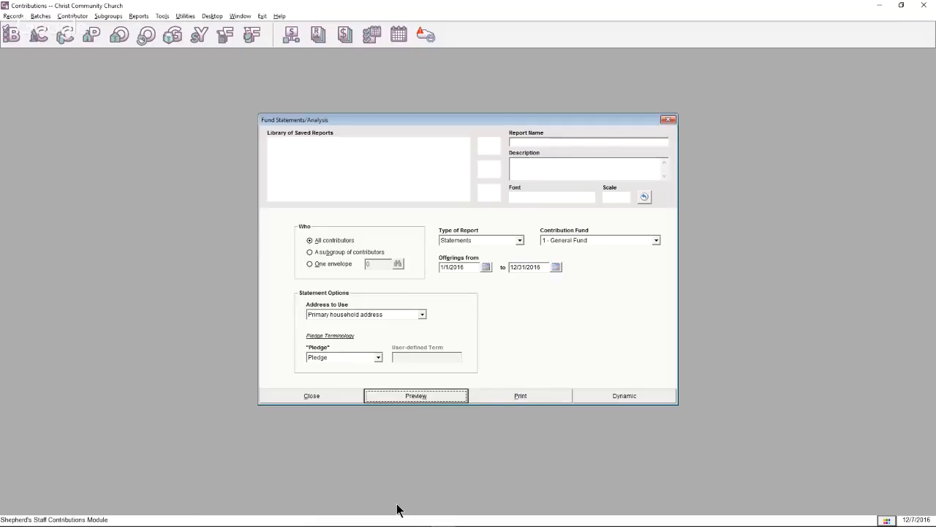
left_click(335, 400)
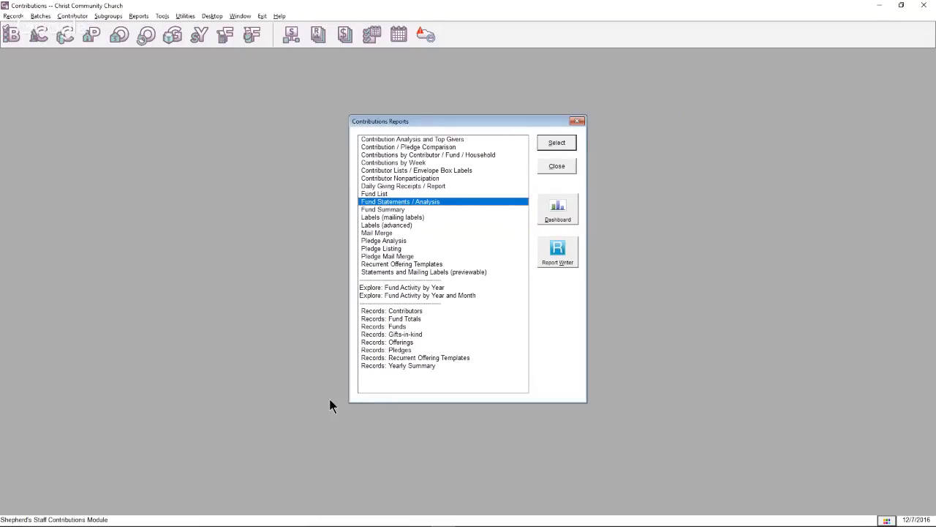
Step: Reopen the Fund Statements / Analysis report and set it to the Overview type for 1 - General Fund
double_click(419, 202)
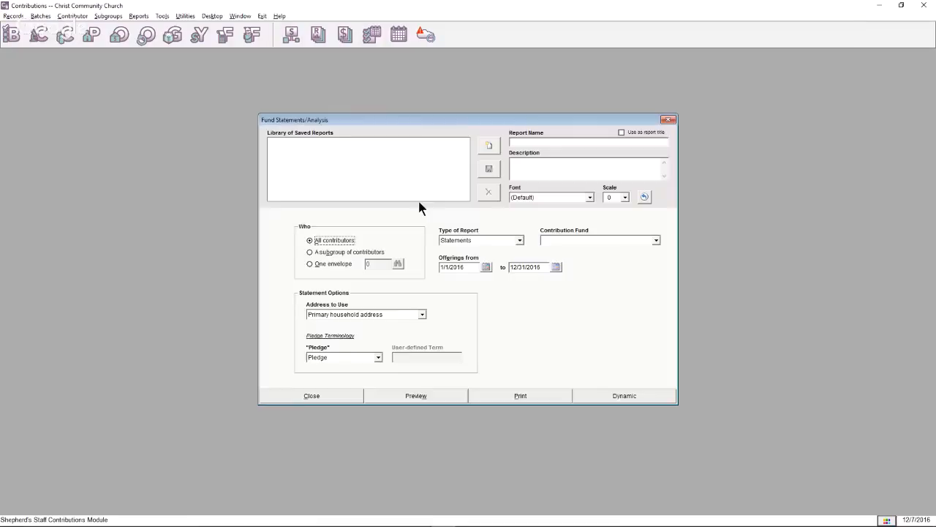
left_click(520, 241)
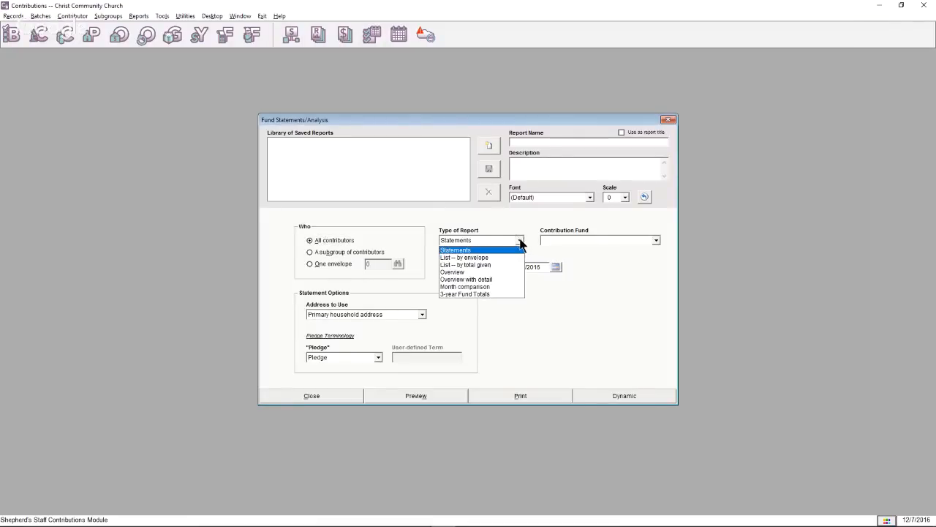
left_click(501, 273)
left_click(598, 241)
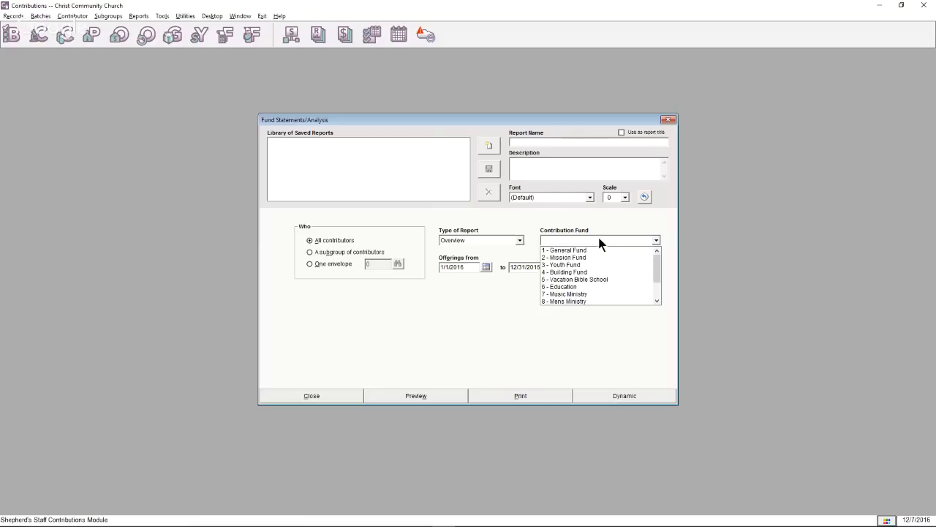
left_click(597, 251)
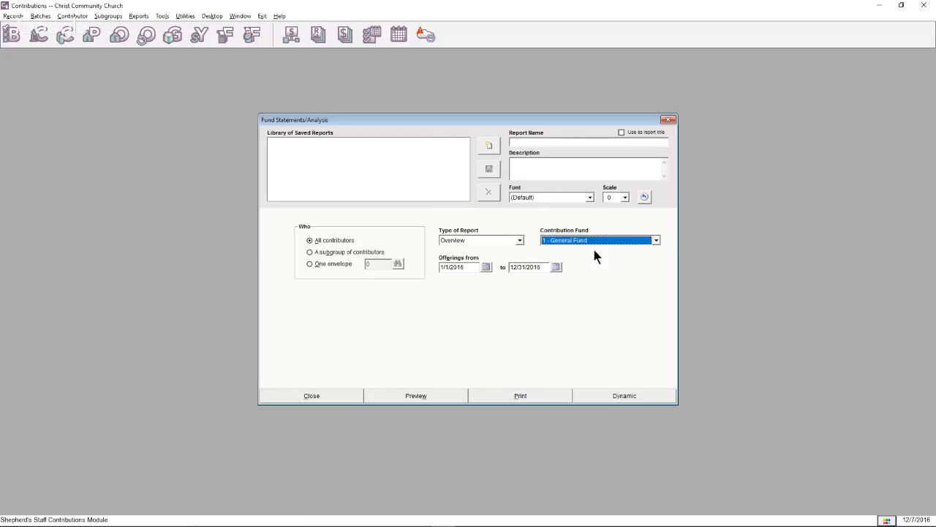
Step: Preview the General Fund overview, and close the preview and the report
left_click(430, 395)
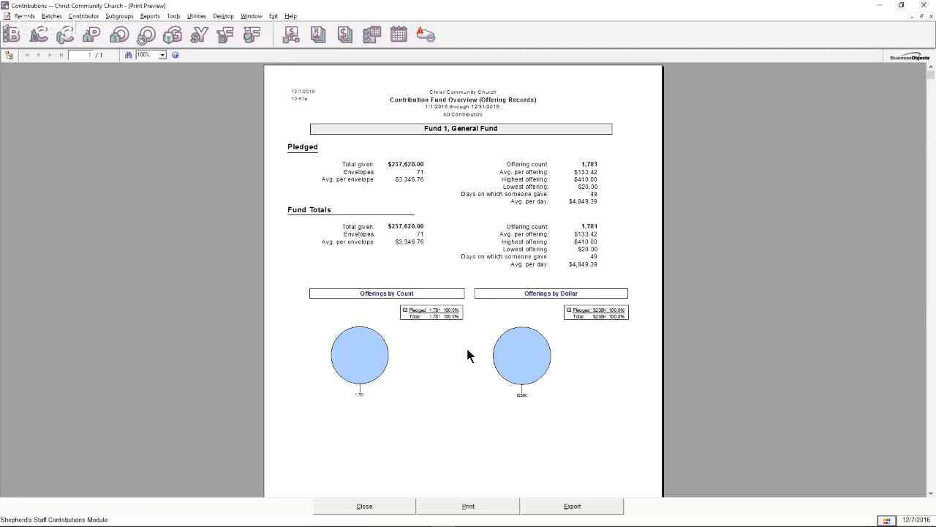
left_click(399, 507)
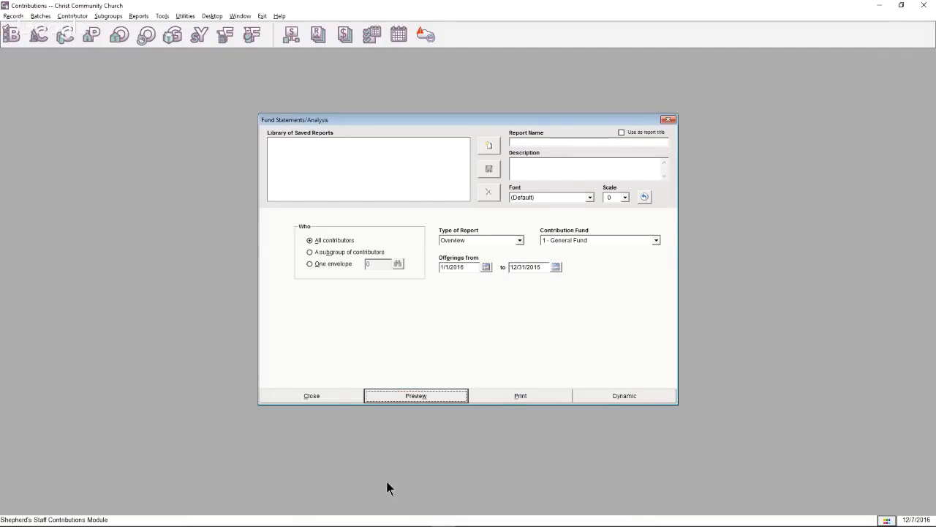
left_click(332, 396)
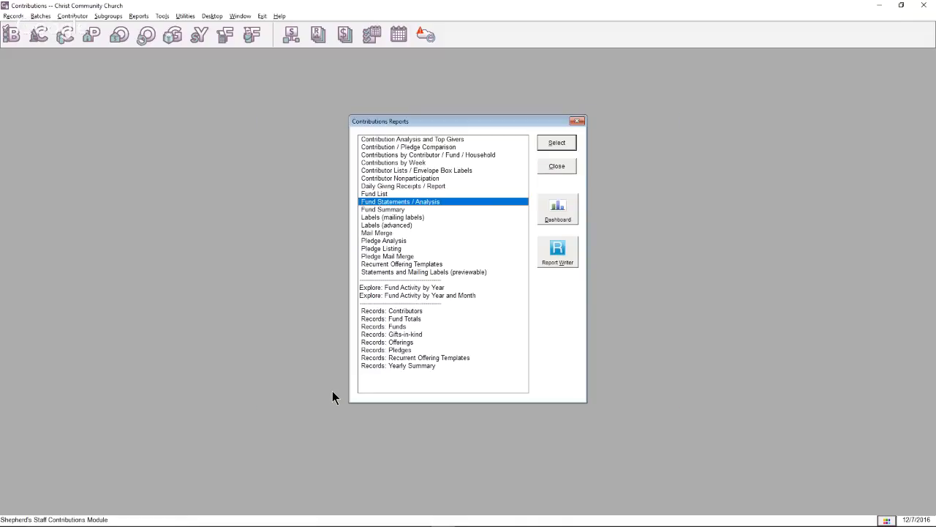
Step: Open the Contributions by Week report and select the General Fund, Building Fund, Church at Large and Education funds for it
left_click(402, 164)
double_click(401, 164)
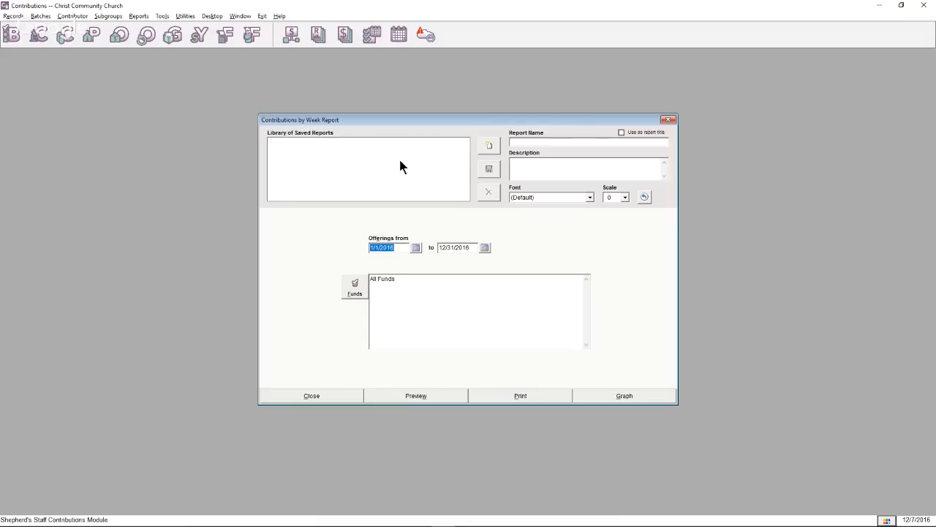
left_click(357, 289)
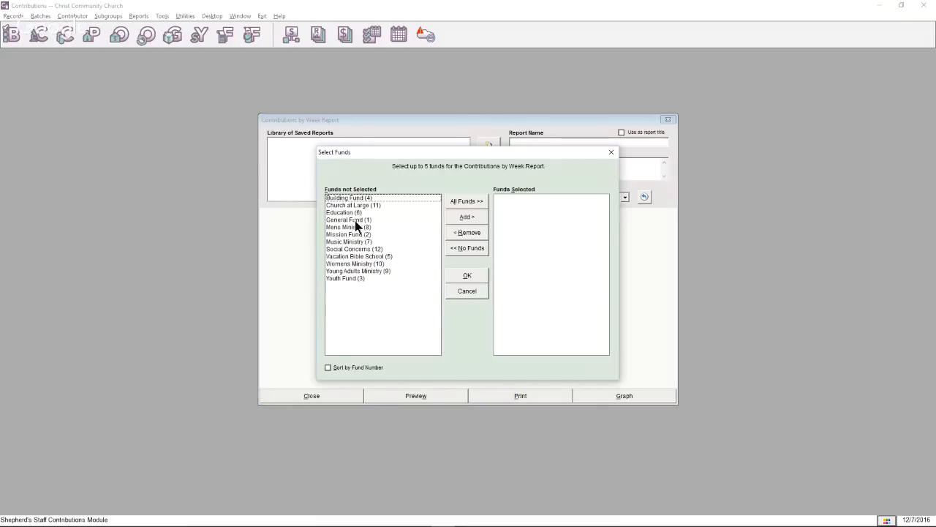
double_click(354, 220)
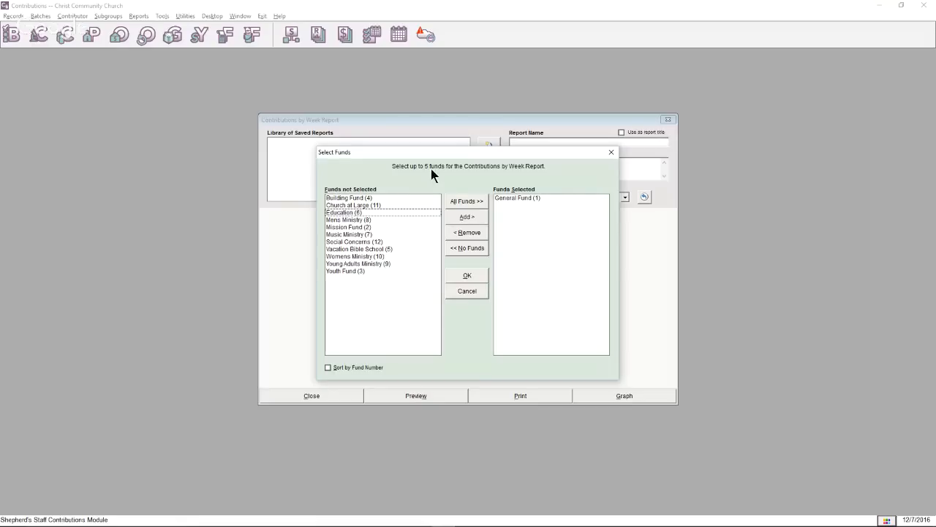
double_click(382, 196)
double_click(381, 196)
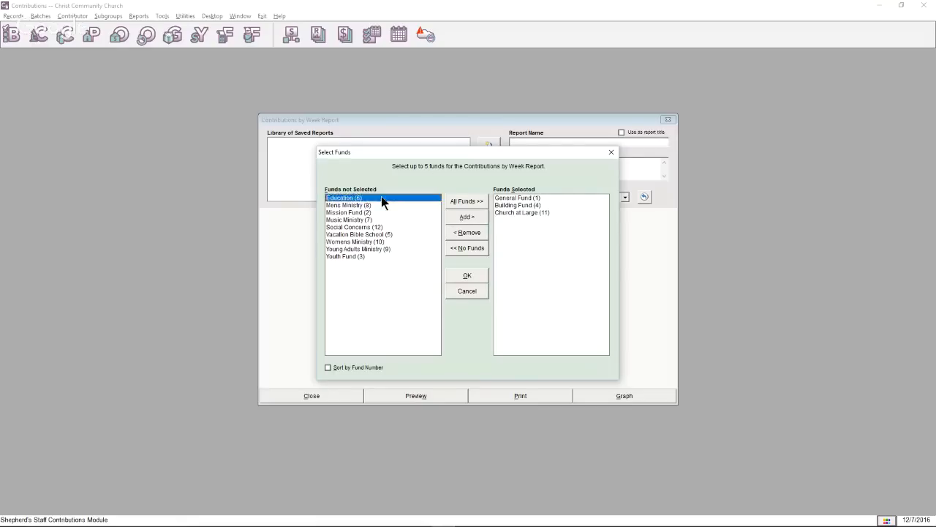
double_click(381, 197)
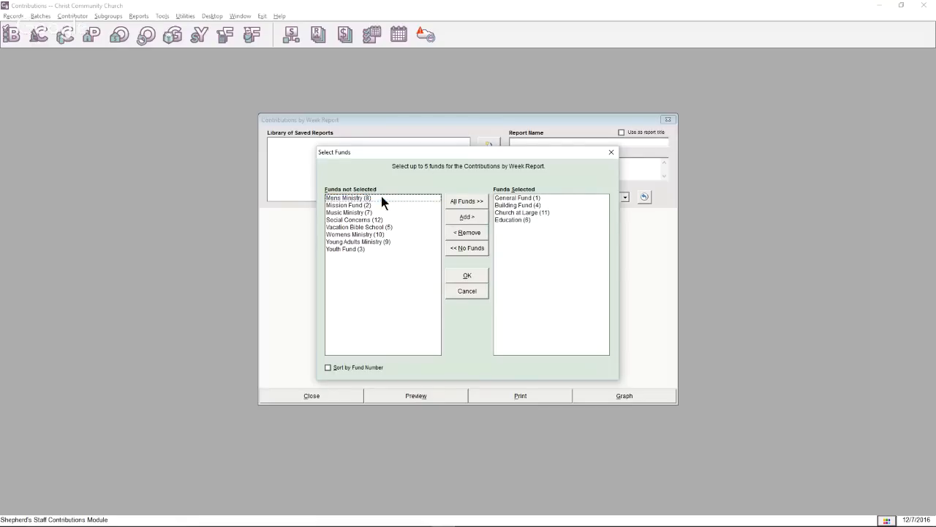
left_click(468, 277)
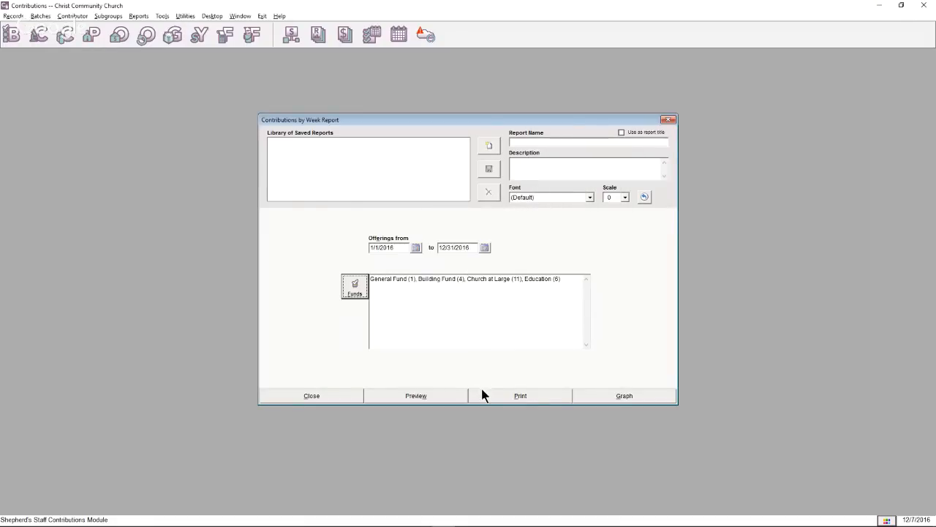
Step: Preview the Contributions by Week report, view its second page, and close the preview and the report
left_click(447, 396)
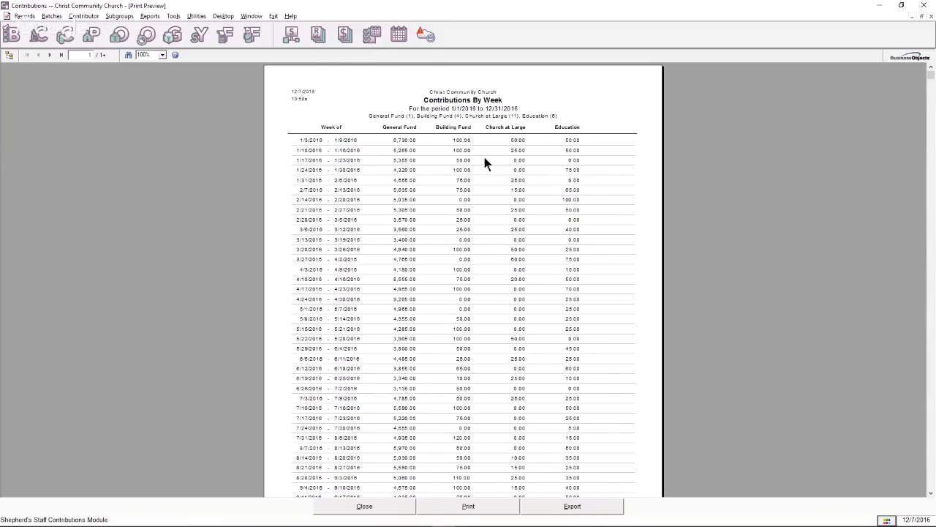
left_click(49, 56)
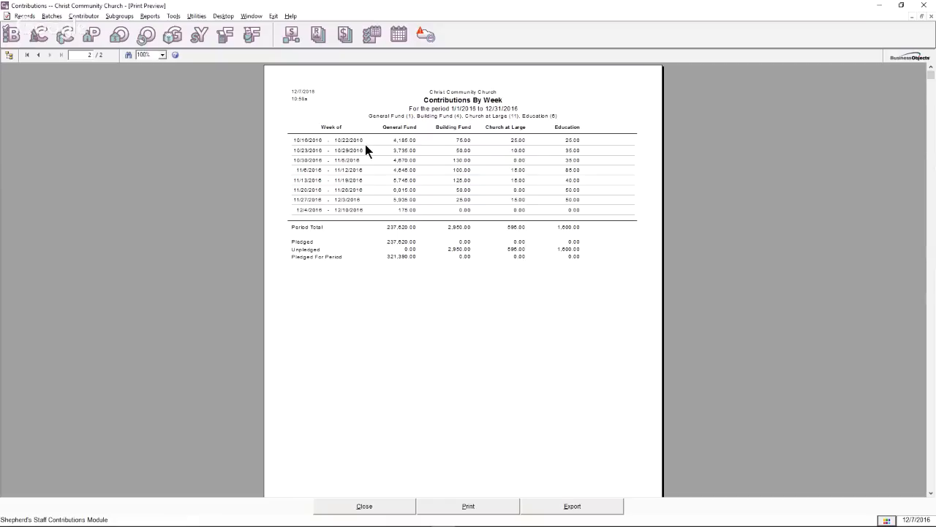
left_click(402, 508)
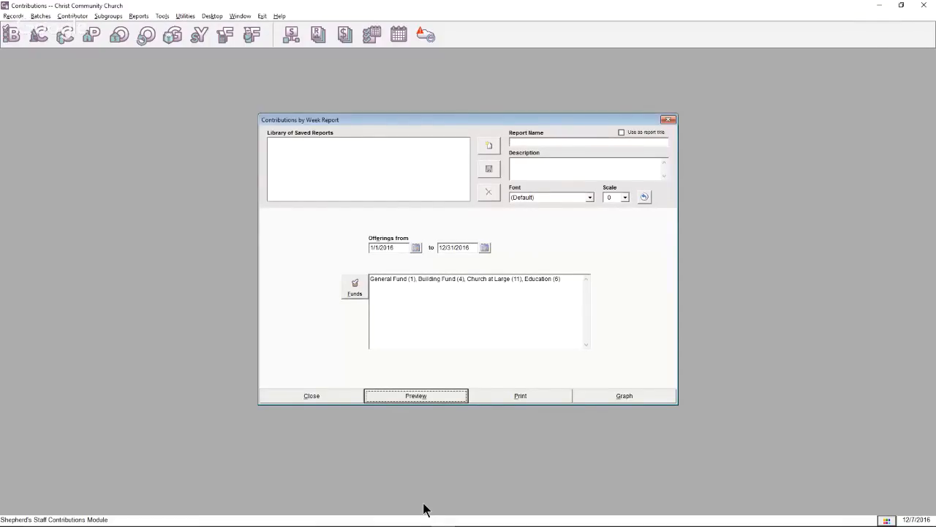
left_click(339, 397)
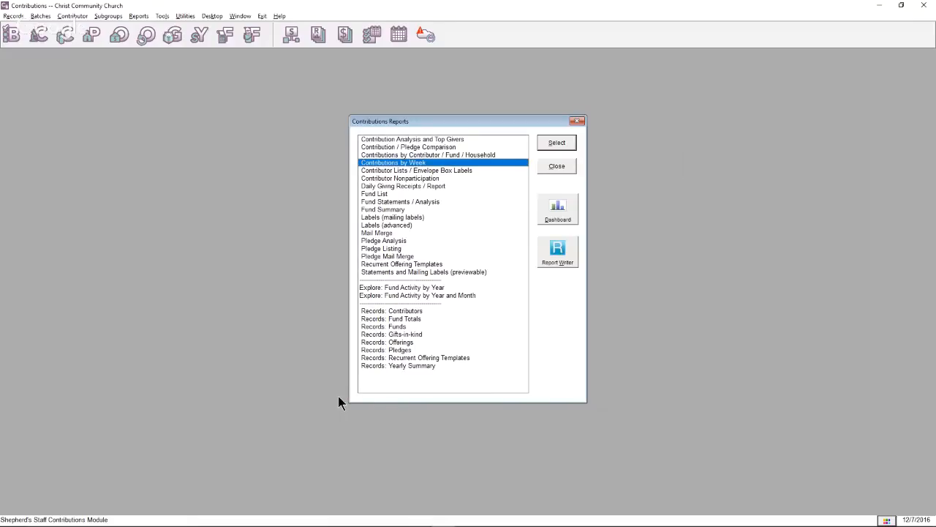
Step: Preview the Fund Summary report with pie charts included, view its last page, and close the report
left_click(374, 209)
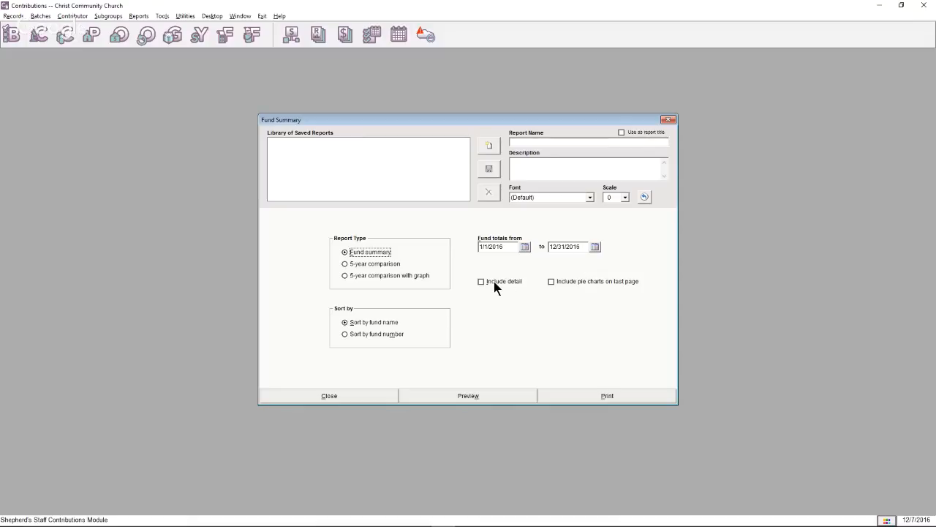
left_click(556, 286)
left_click(496, 399)
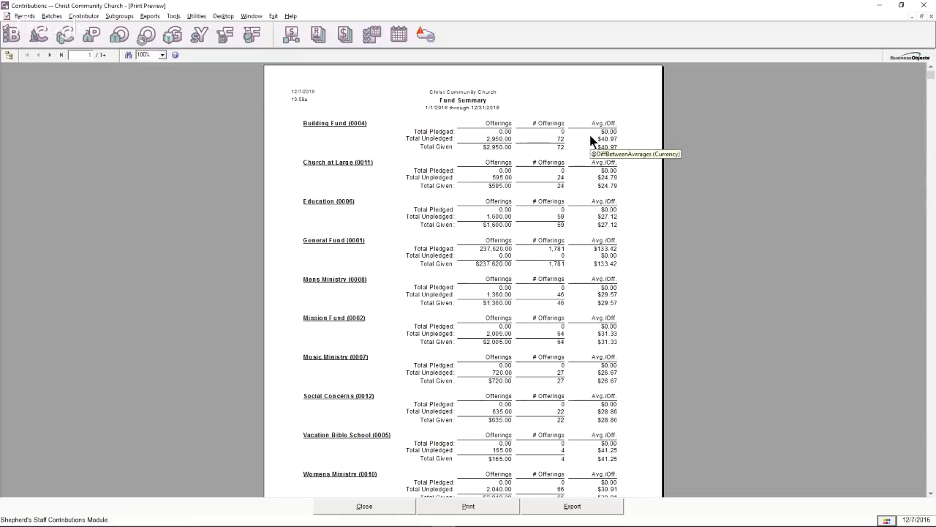
left_click(62, 55)
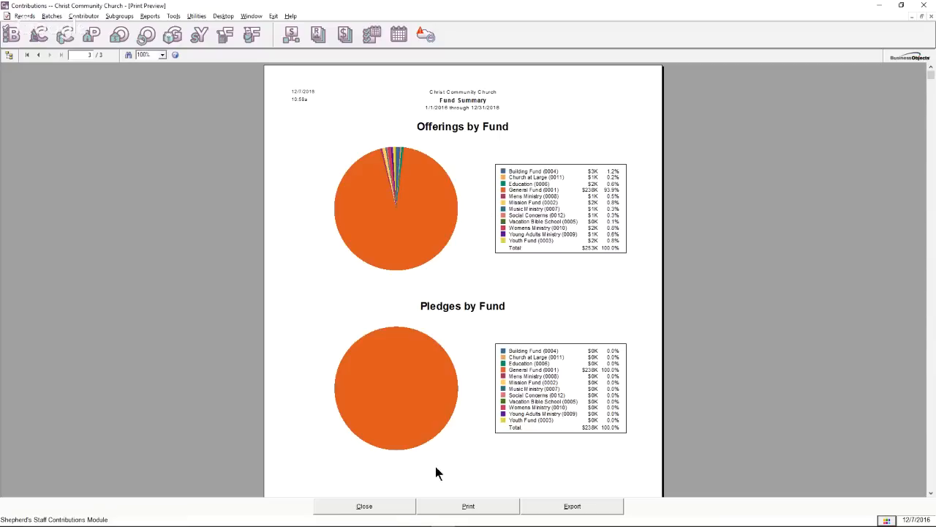
left_click(399, 510)
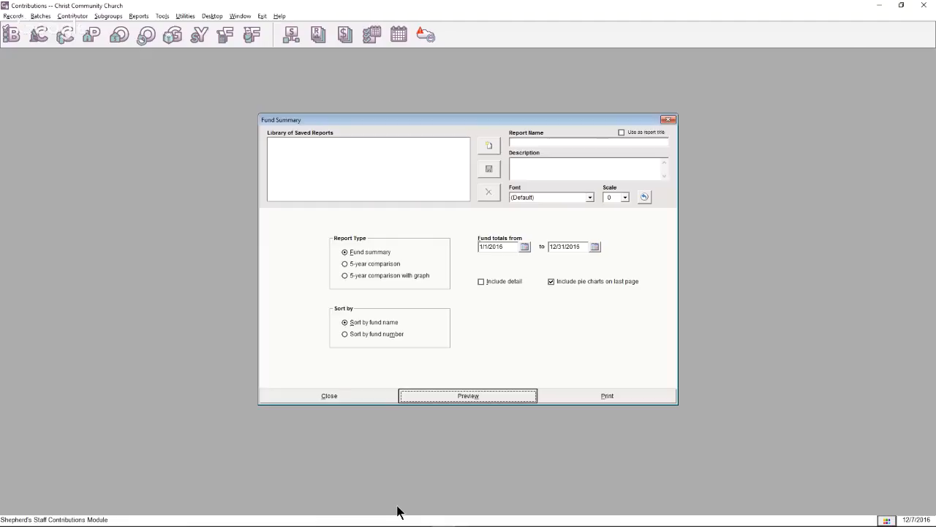
left_click(361, 398)
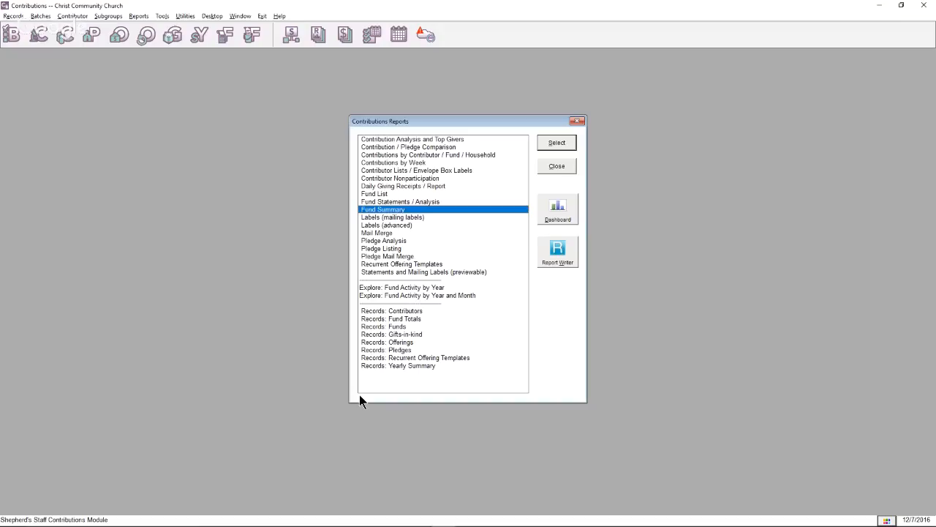
Step: Open the Contributions by Contributor / Fund / Household report and check the available sorting and grouping options
left_click(411, 155)
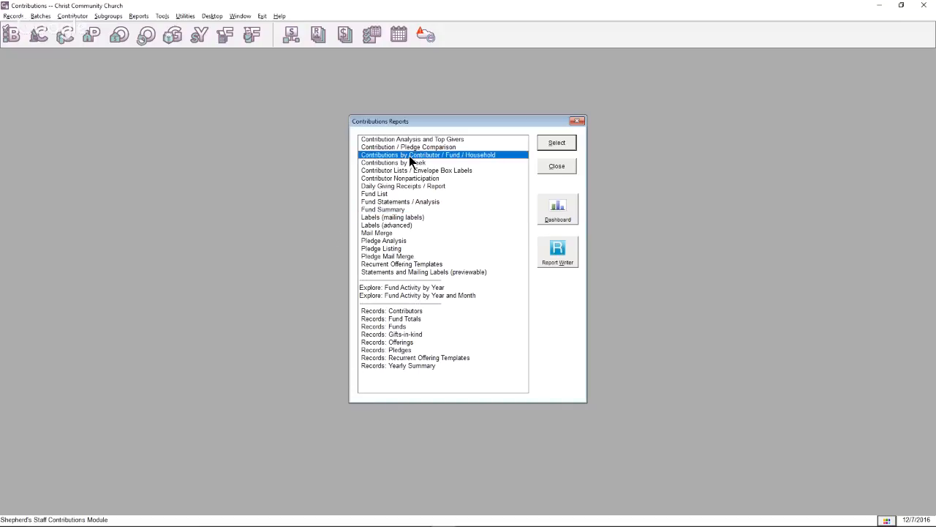
left_click(410, 161)
double_click(408, 155)
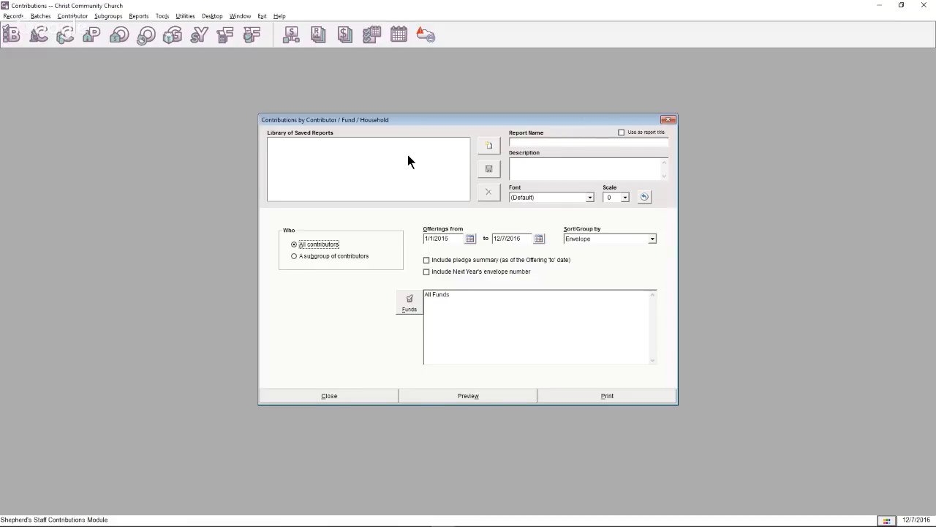
left_click(592, 238)
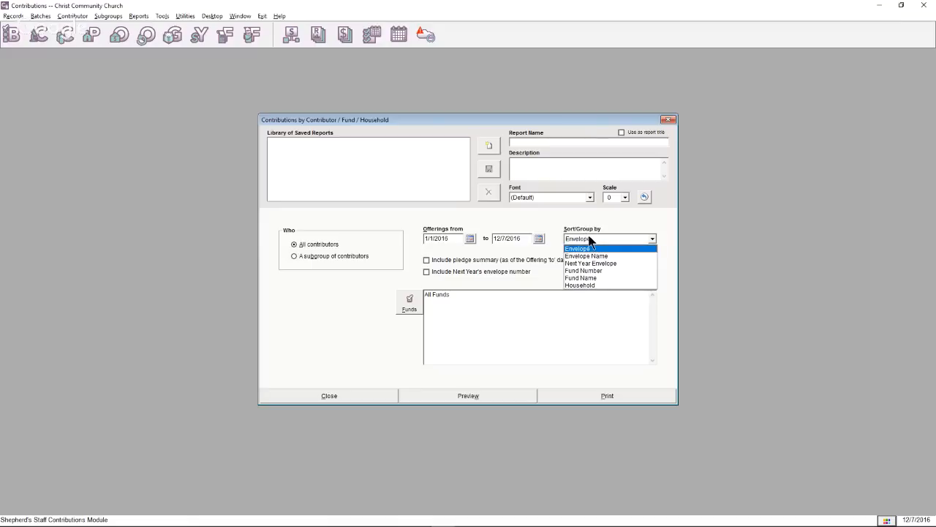
Step: Set the report's offerings end date to 12/31/2016, sort by Envelope, and include the pledge summary and next year's envelope number
left_click(514, 243)
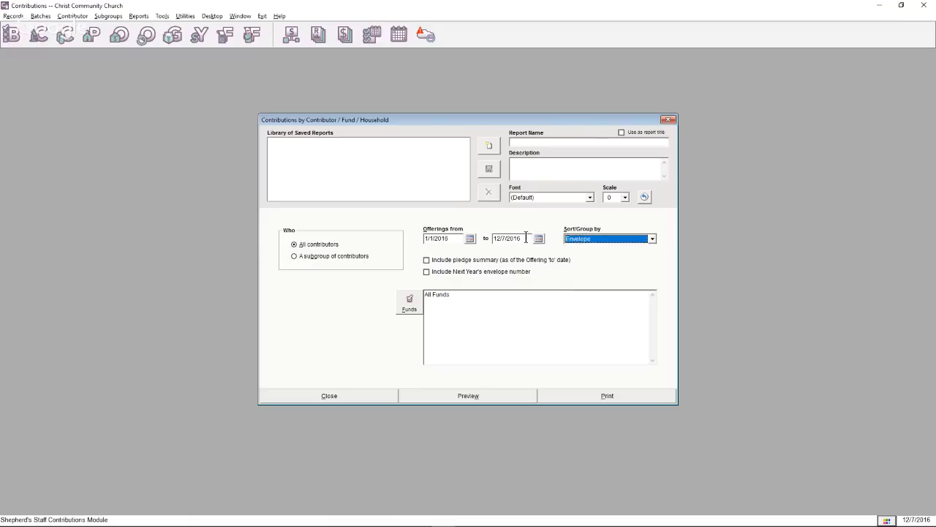
left_click(526, 239)
type("12/")
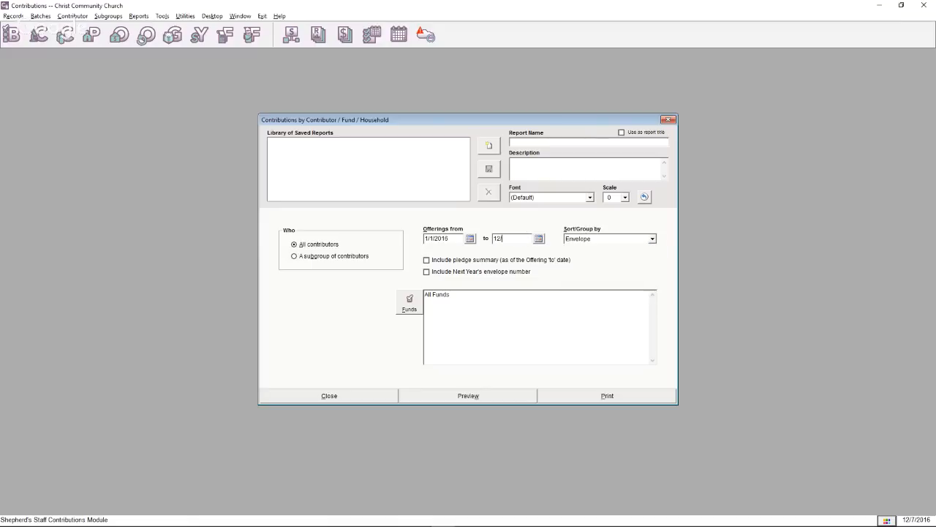
type("31/2016")
left_click(639, 237)
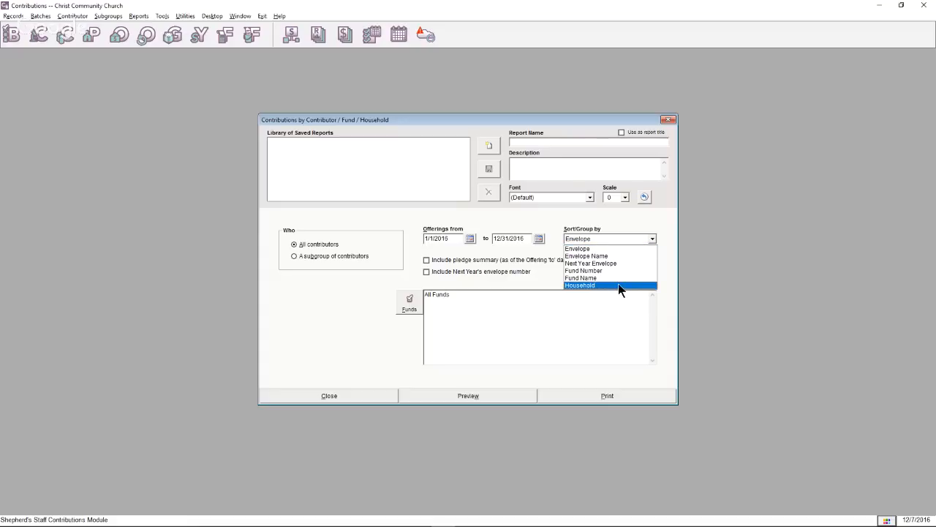
left_click(615, 249)
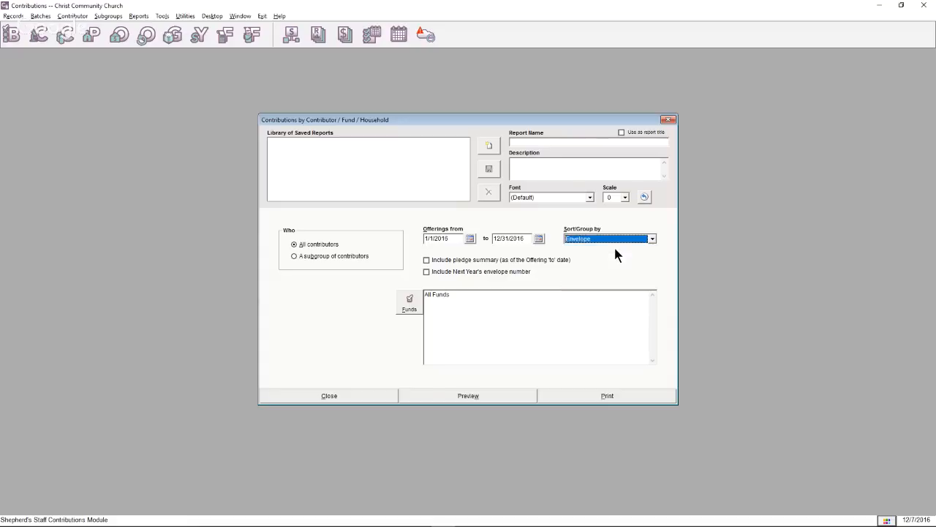
left_click(444, 260)
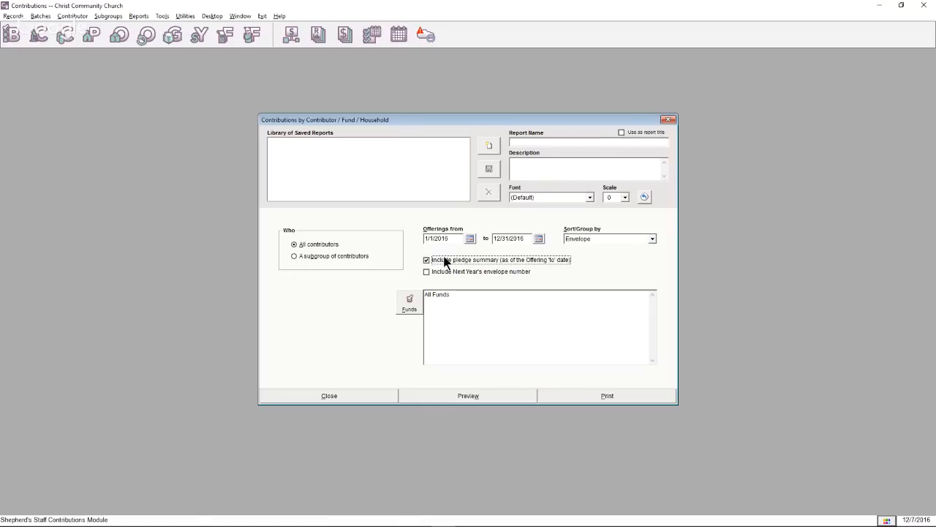
left_click(527, 273)
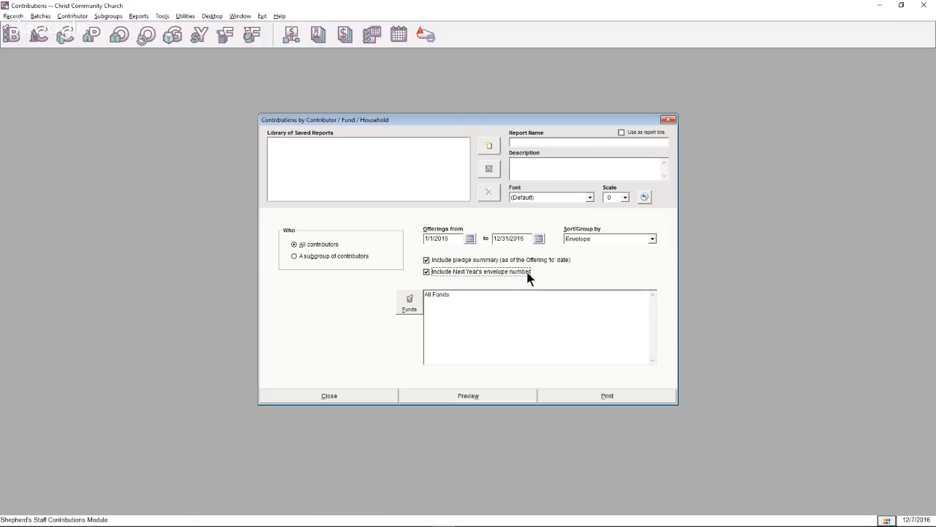
Step: Preview the Contributions by Contributor / Fund / Household report, and close the preview, the report and the reports list
left_click(446, 397)
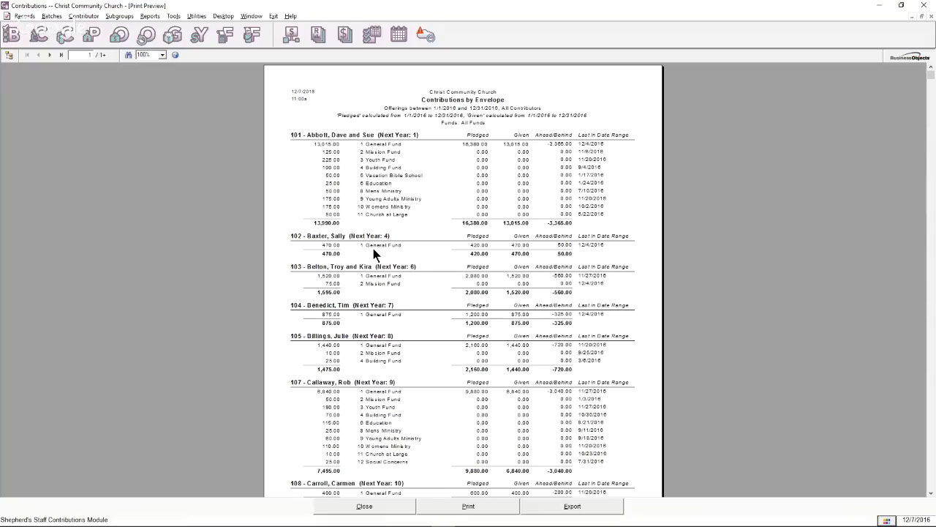
left_click(387, 504)
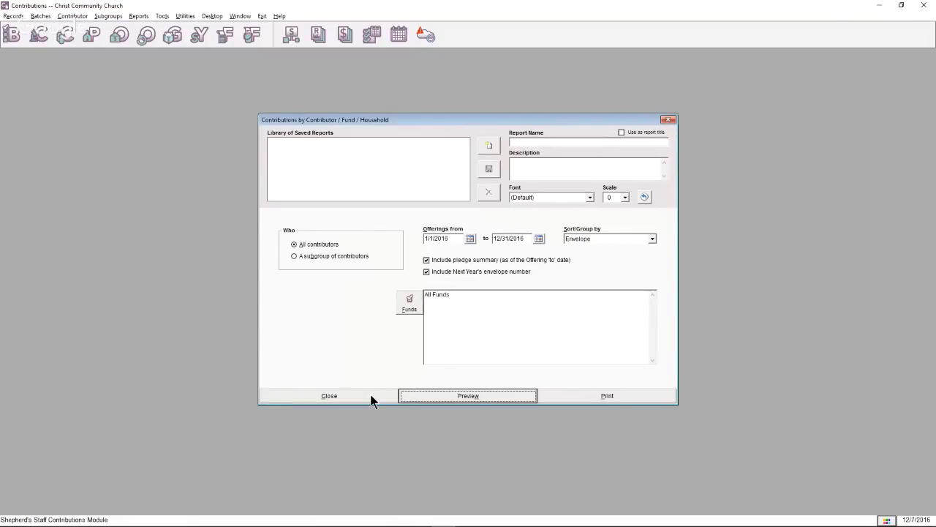
left_click(370, 397)
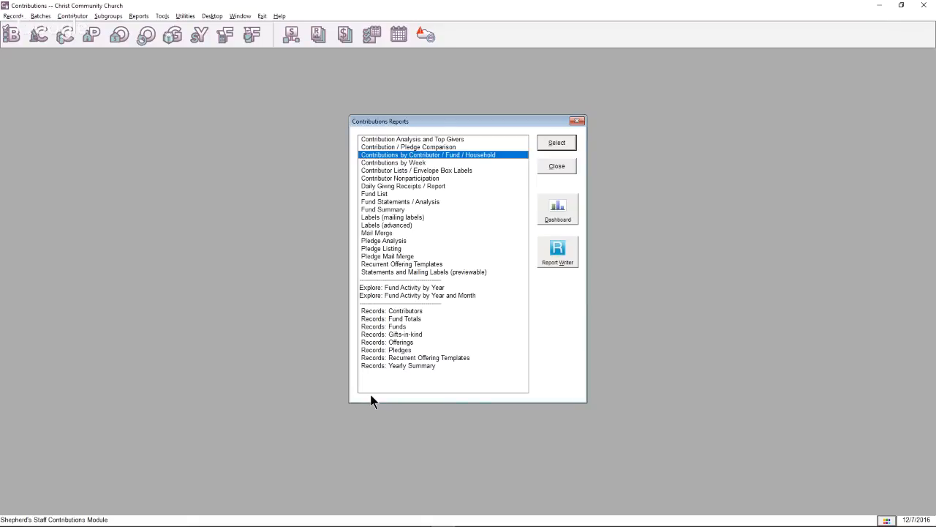
left_click(547, 168)
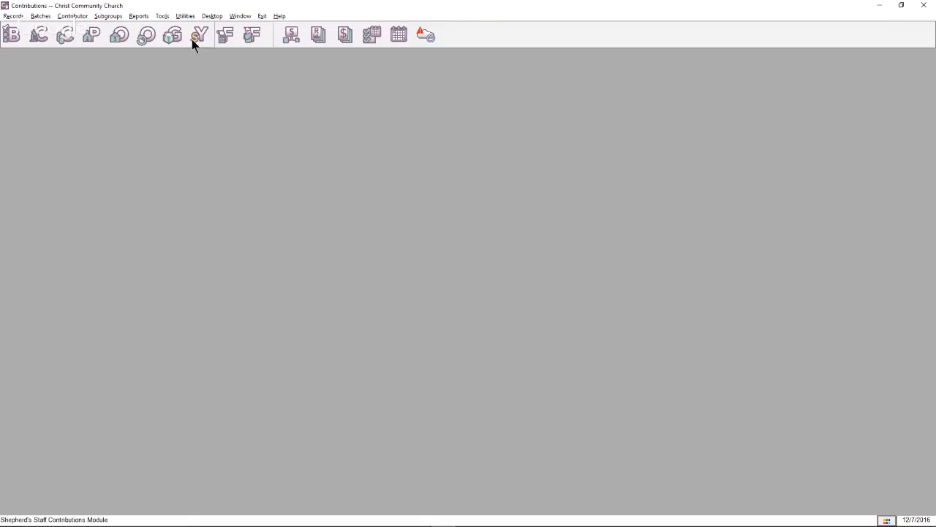
Step: Start using next year's envelope numbers, check the current envelope numbers in the contributor records, and close the records
left_click(185, 16)
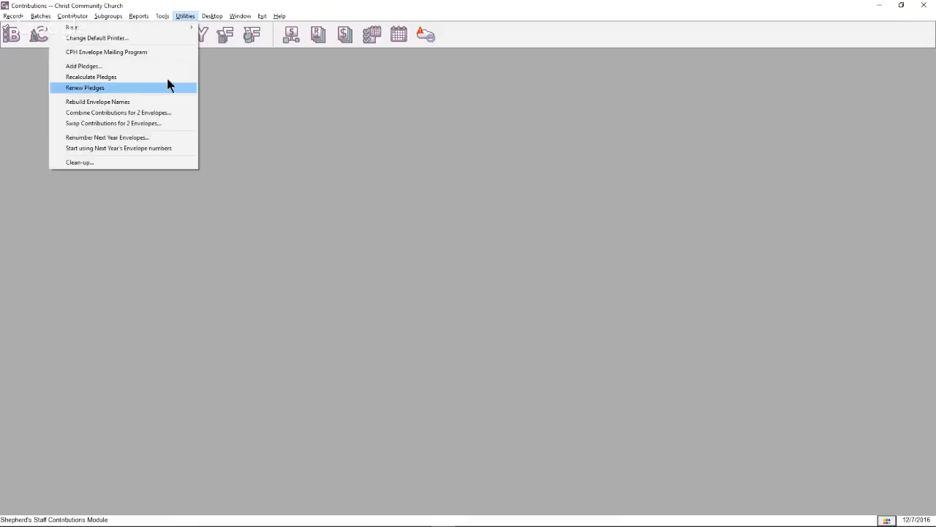
left_click(165, 149)
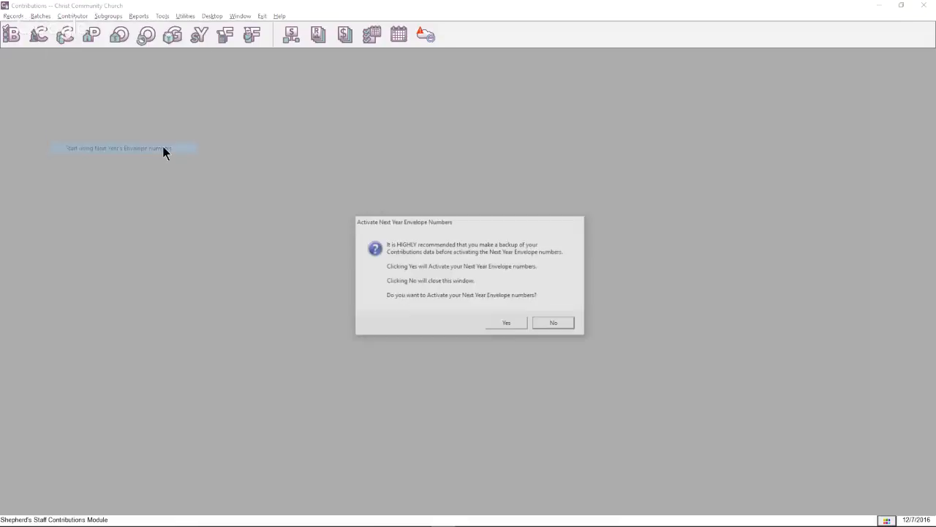
left_click(488, 323)
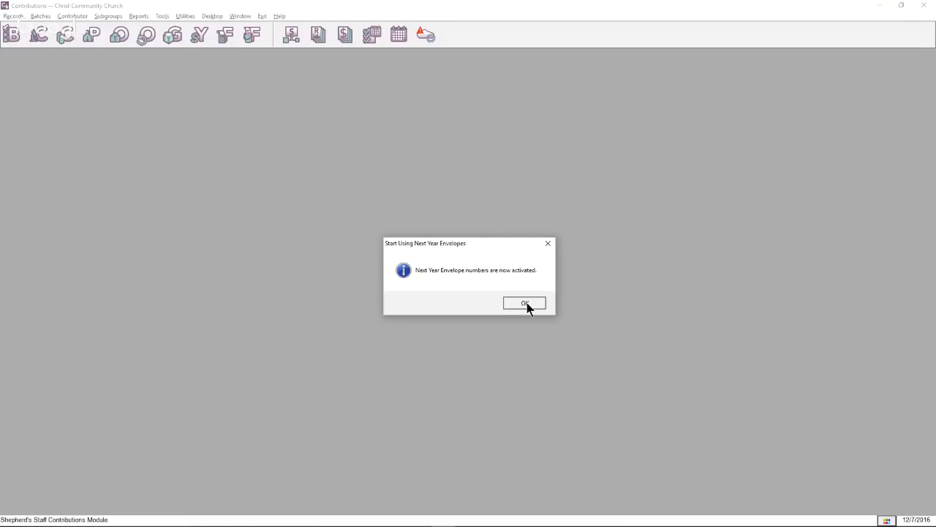
left_click(525, 303)
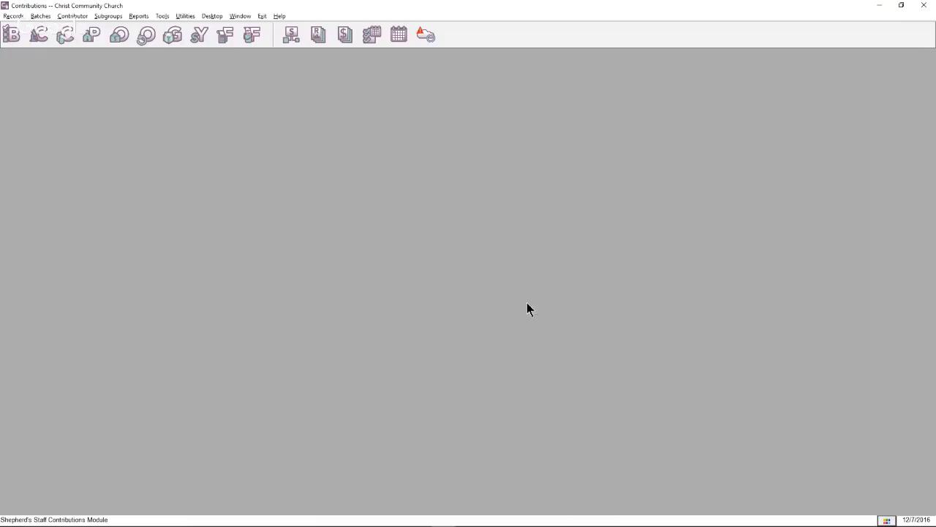
left_click(63, 37)
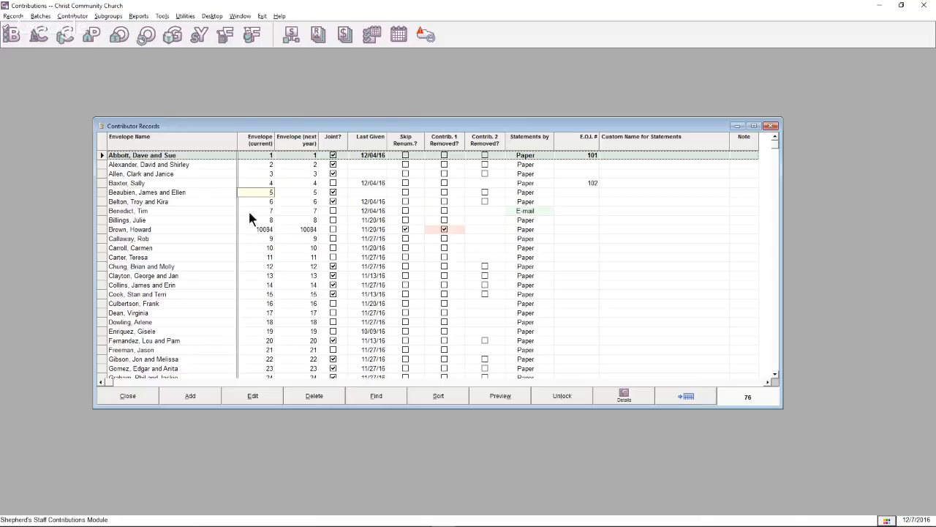
left_click(136, 399)
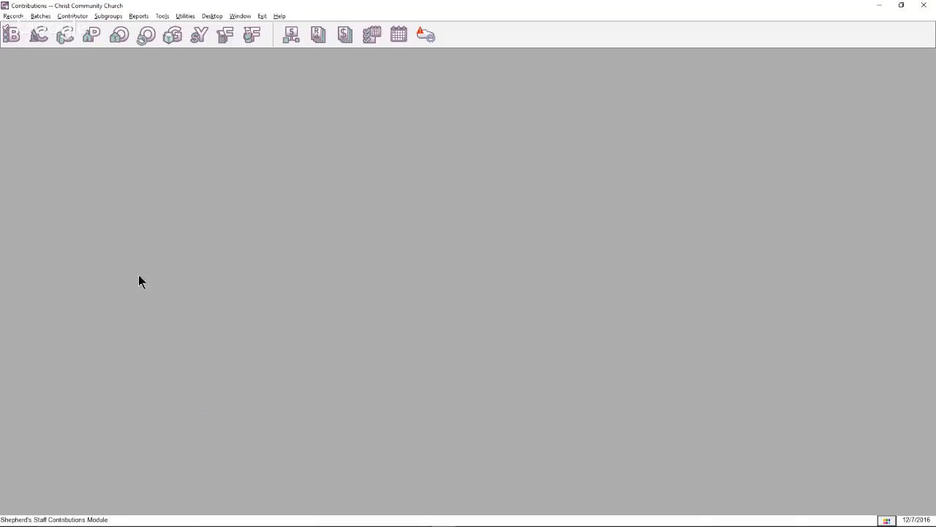
Step: Open the Clean-up utility, examine the option to delete all pledges and offerings older than 1/1/2006, and cancel without running it
left_click(185, 16)
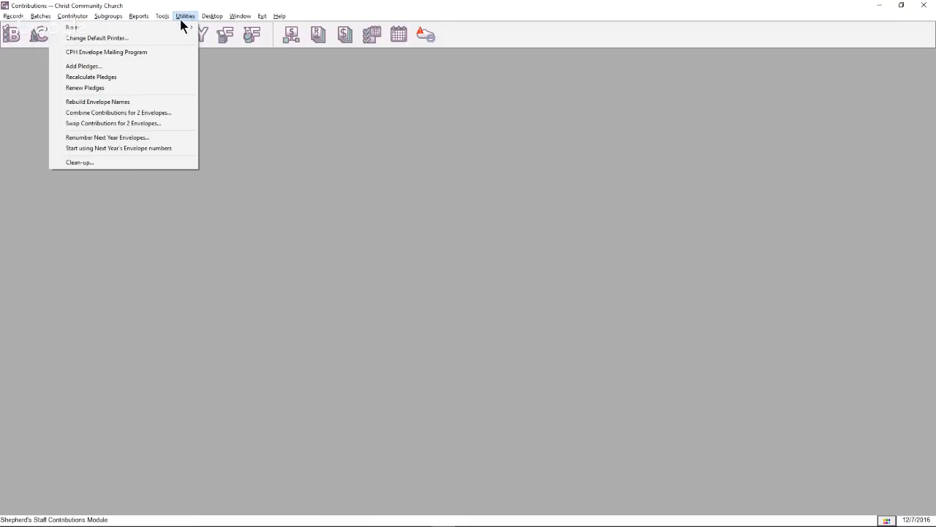
left_click(152, 162)
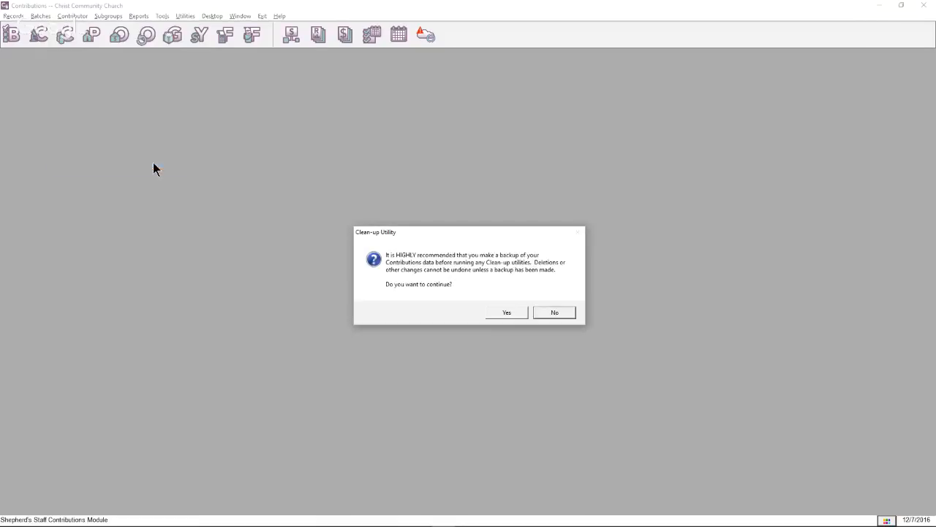
left_click_drag(481, 236, 471, 205)
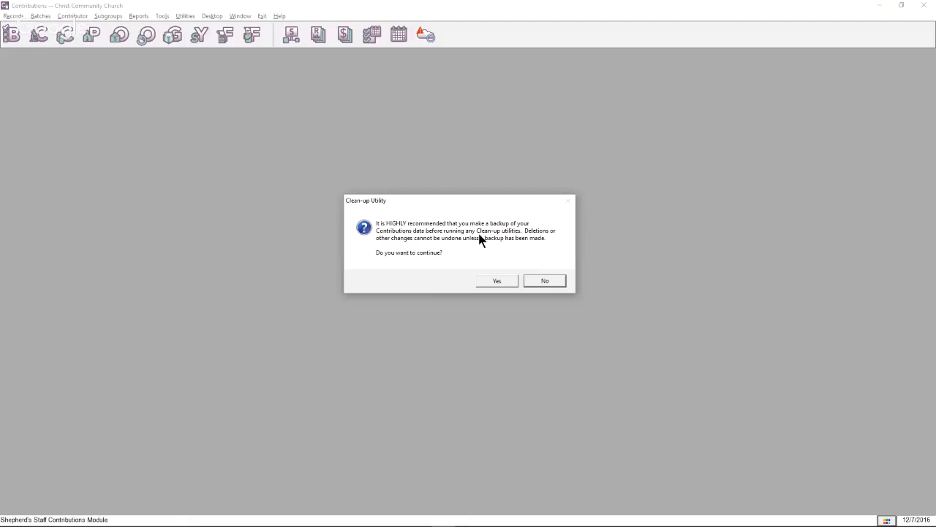
left_click(497, 281)
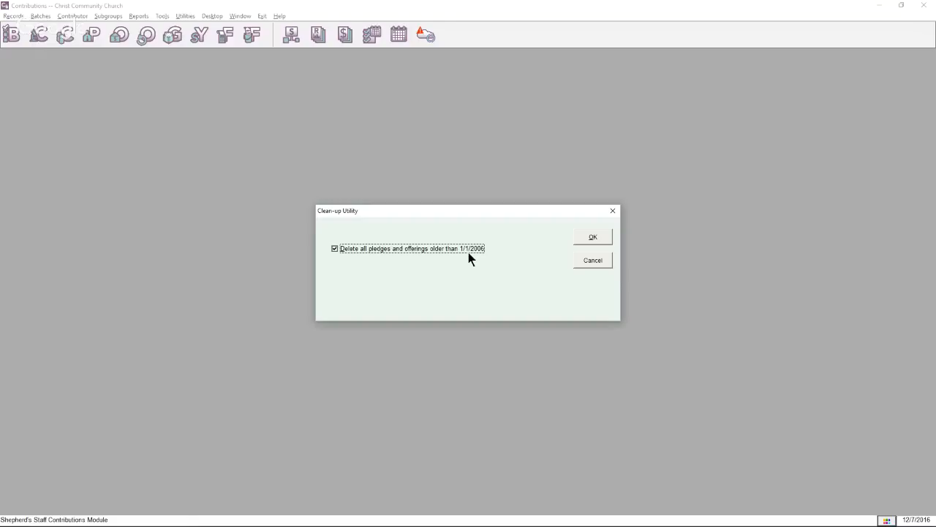
left_click(594, 262)
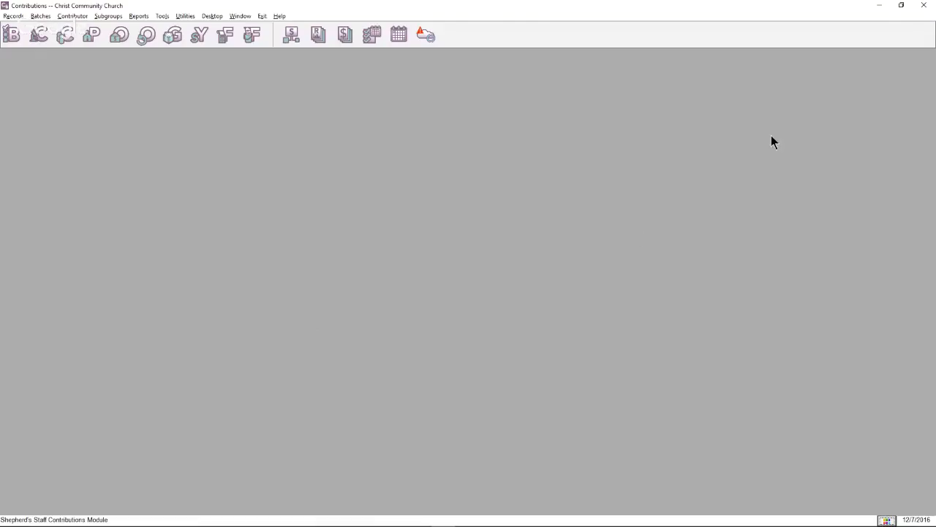
Step: Exit the Contributions module, open the Attendance module, and dismiss its I Want To list and Church Dashboard
left_click(923, 7)
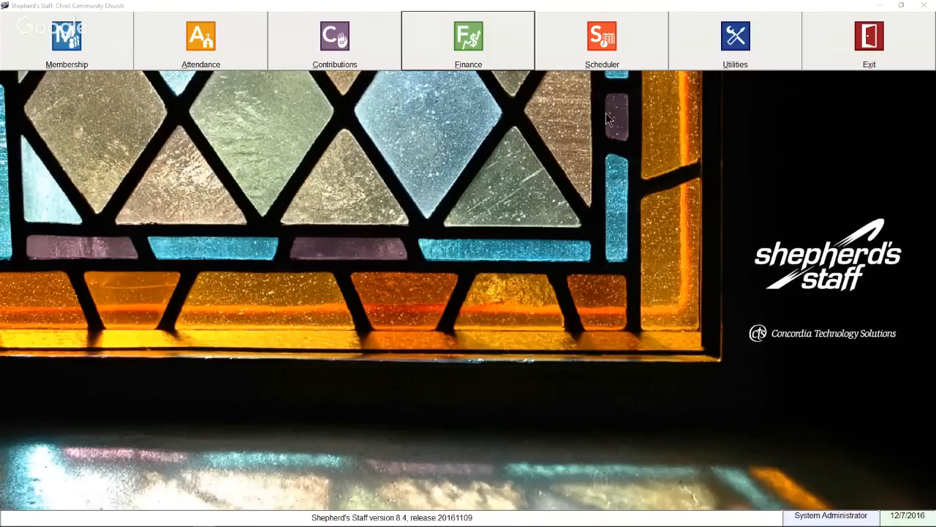
left_click(192, 48)
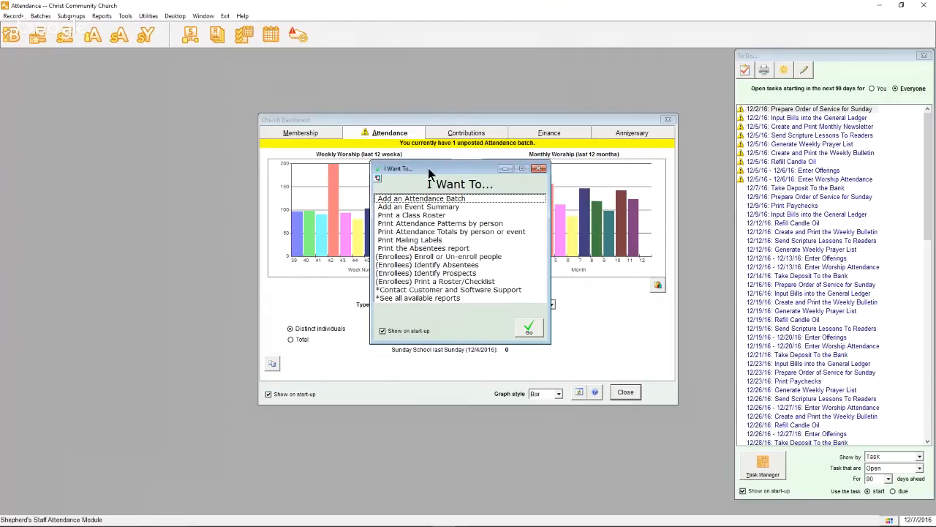
left_click(539, 169)
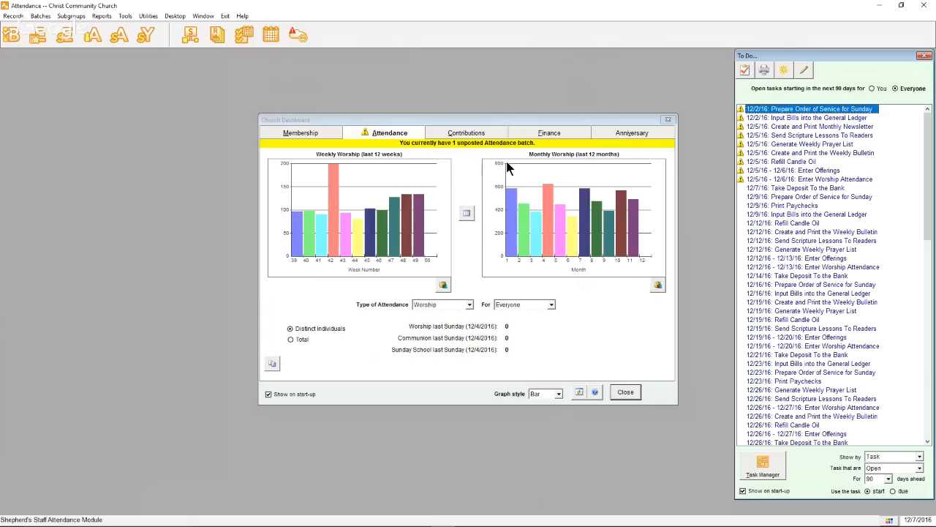
left_click(668, 121)
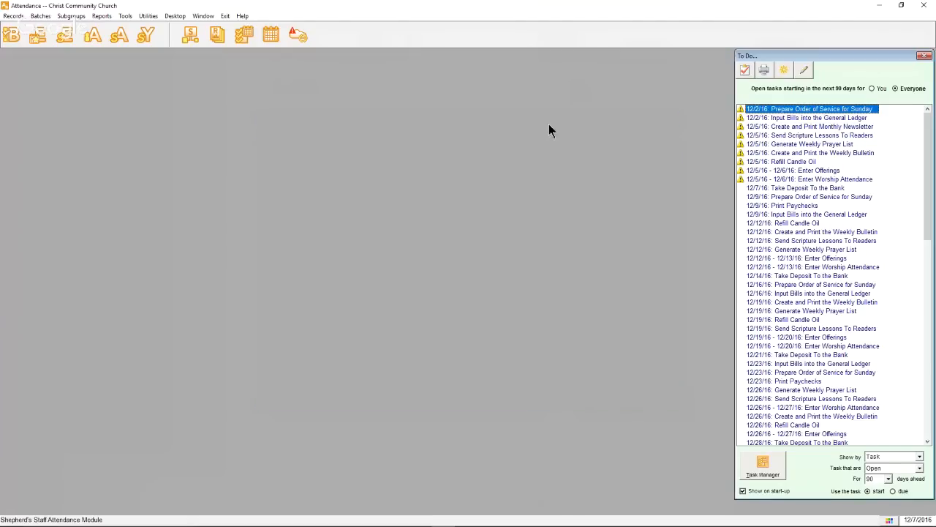
Step: Open Attendance Batch Maintenance, review the unposted Contemporary Worship batch, and close the window
left_click(9, 36)
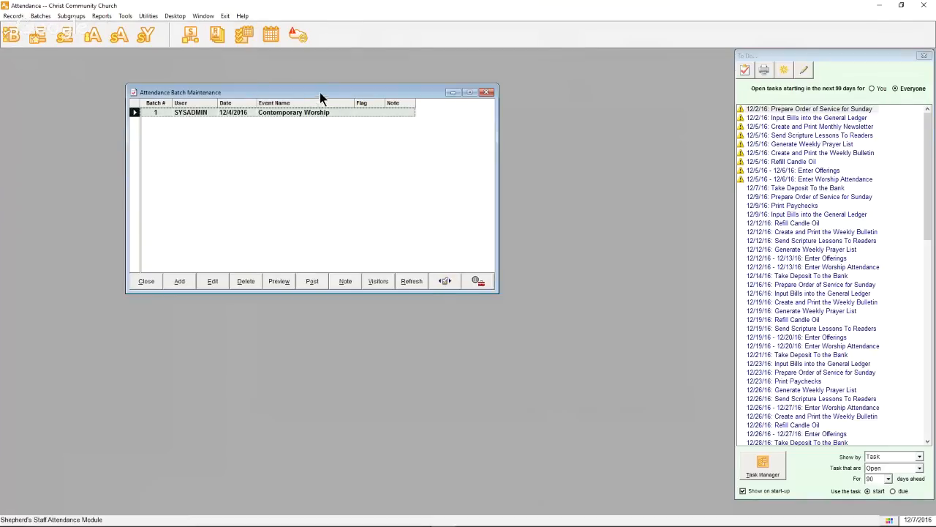
left_click_drag(319, 92, 423, 106)
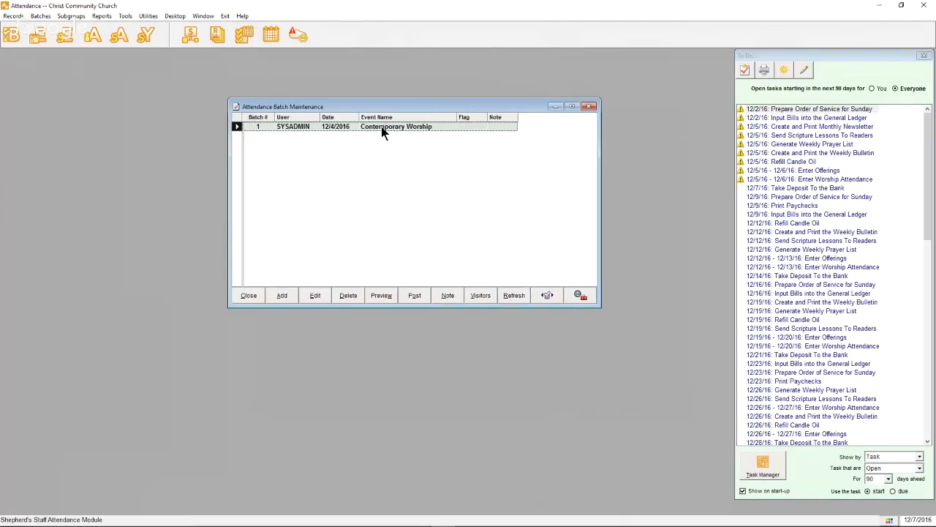
left_click(379, 132)
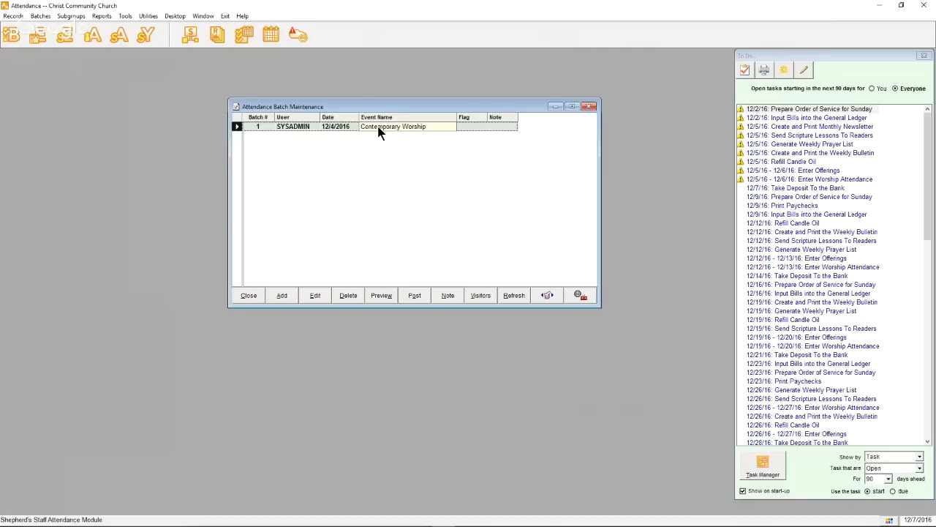
left_click(249, 296)
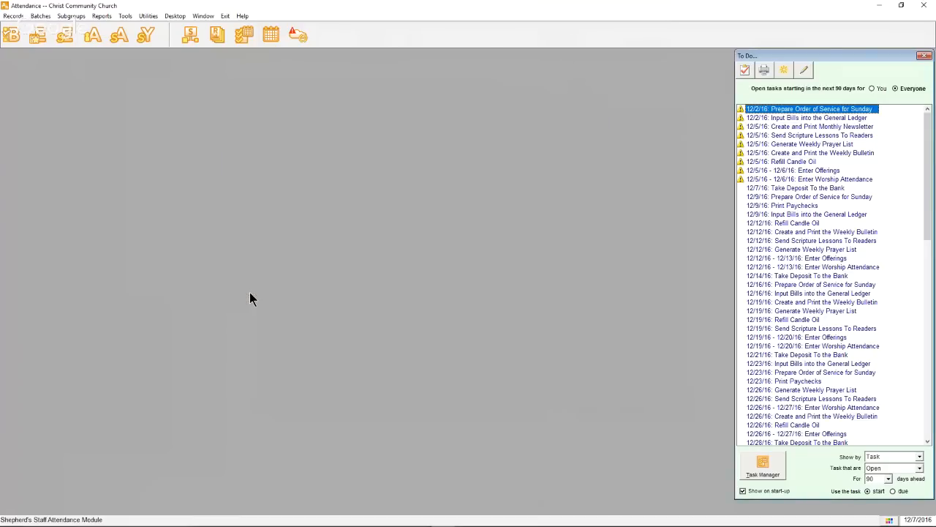
Step: Post the 12/4/2016 Contemporary Worship attendance batch and close Attendance Batch Maintenance
left_click(10, 37)
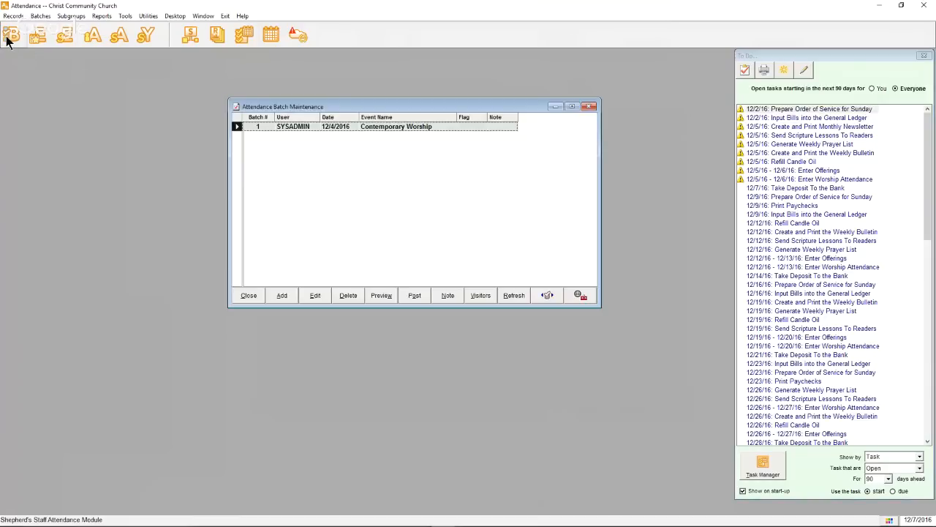
left_click(416, 295)
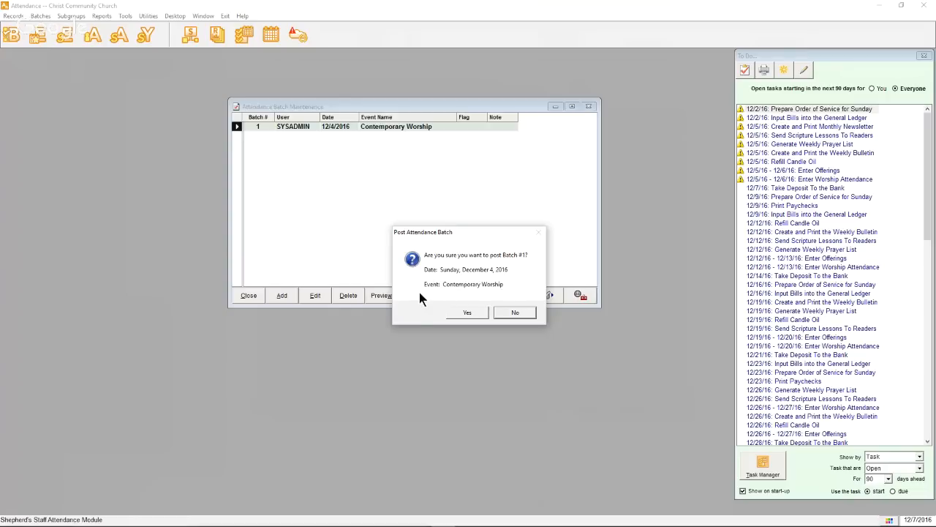
left_click(468, 312)
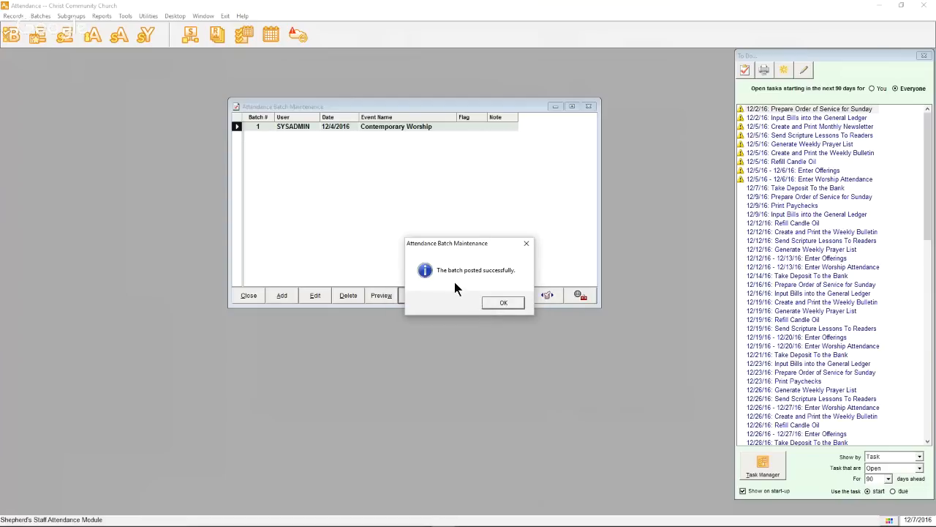
left_click(495, 303)
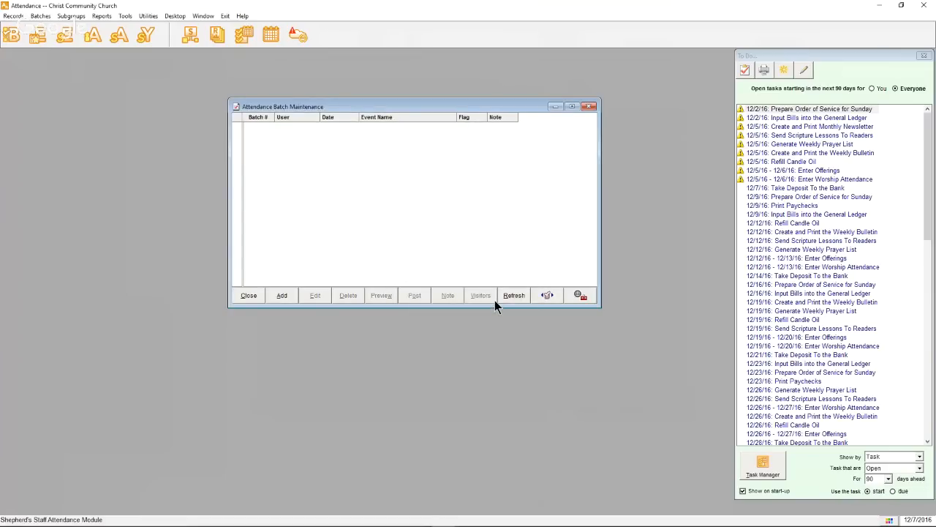
left_click(249, 295)
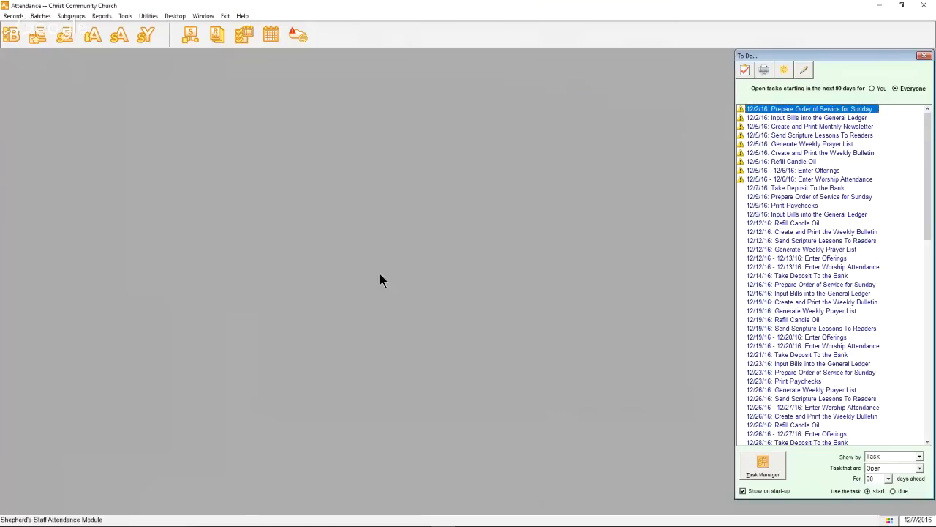
Step: Open the Attendance Records list and sort it by date
left_click(92, 37)
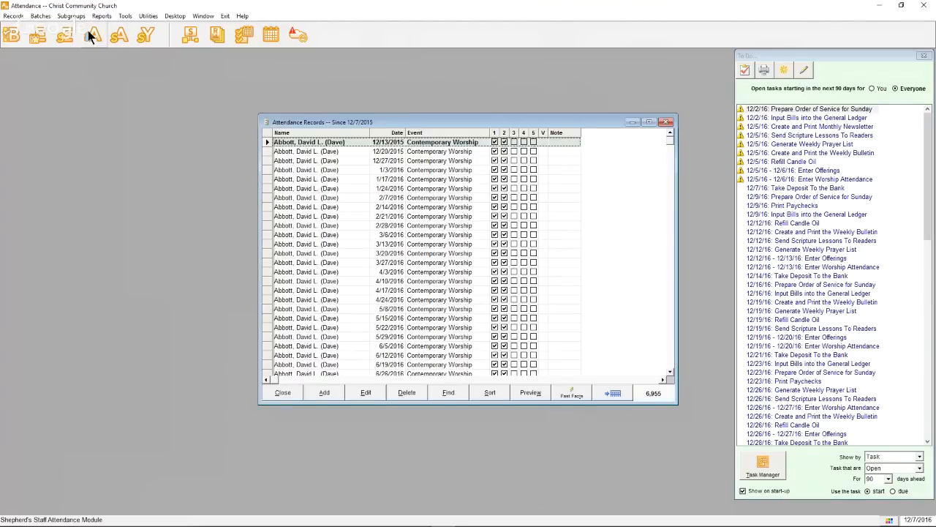
left_click(13, 15)
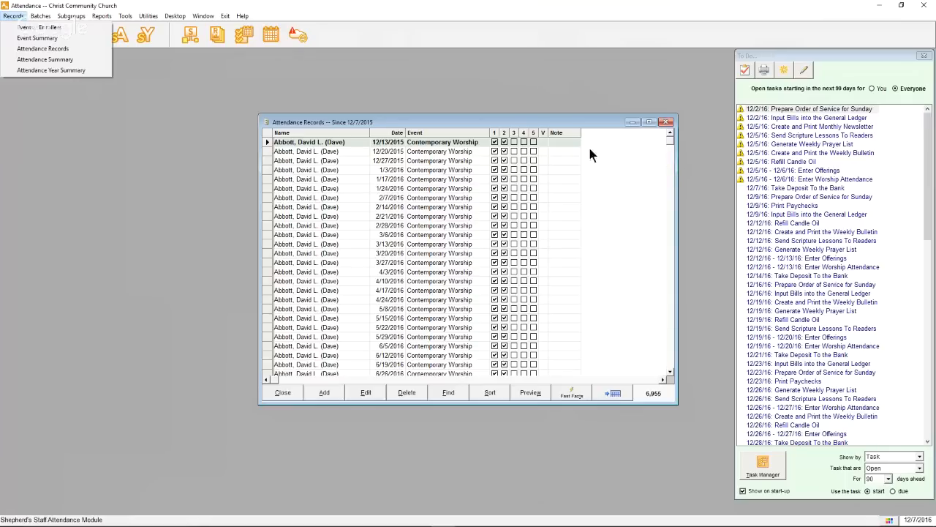
left_click(382, 132)
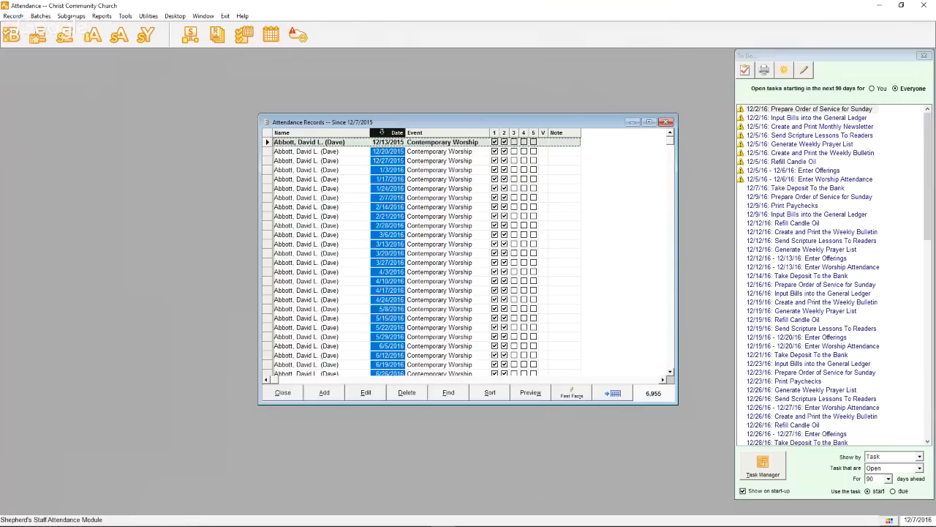
left_click(481, 392)
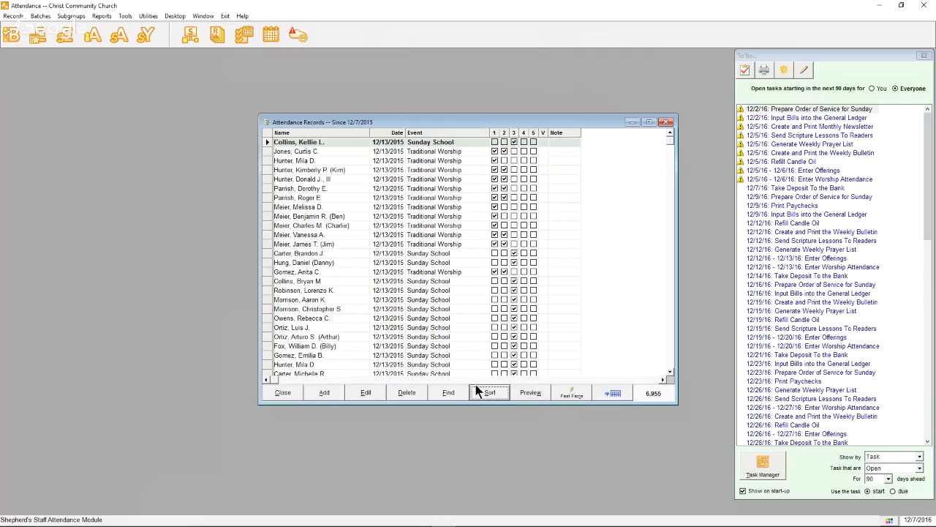
Step: Examine the most recent attendance records, dated 12/4/2016, at the end of the list and close the Attendance Records
left_click(425, 280)
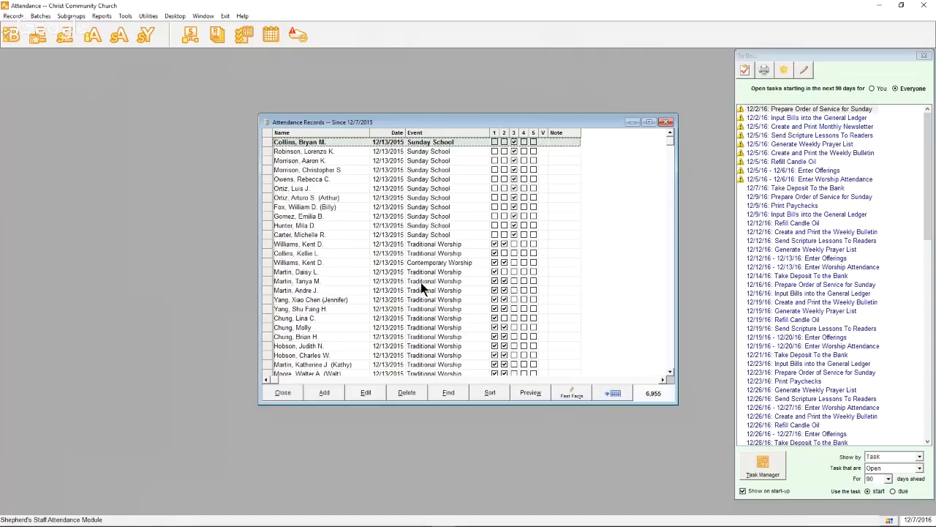
left_click(667, 184)
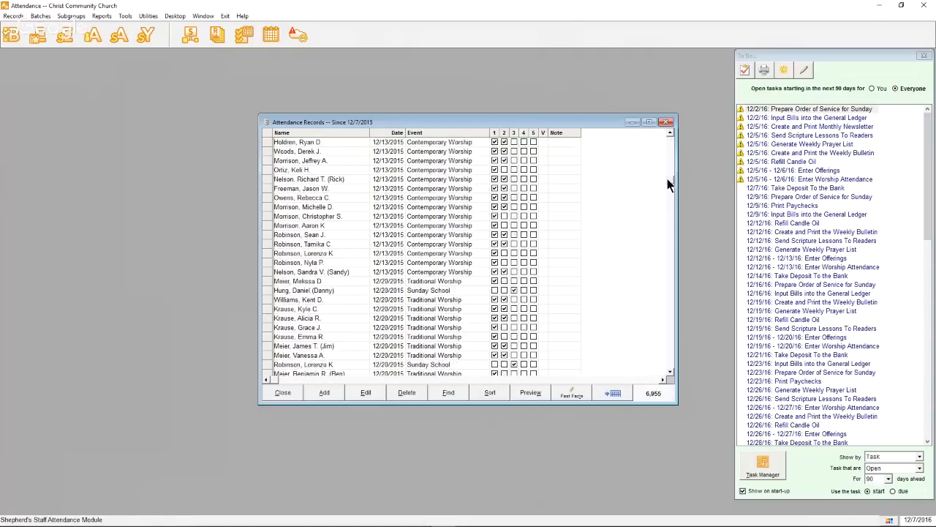
left_click_drag(667, 183, 679, 371)
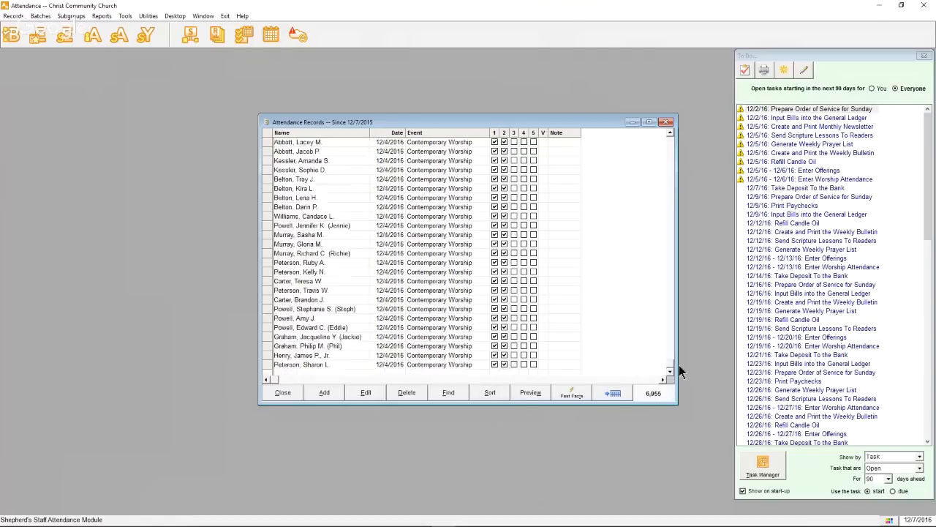
left_click(351, 282)
left_click(283, 394)
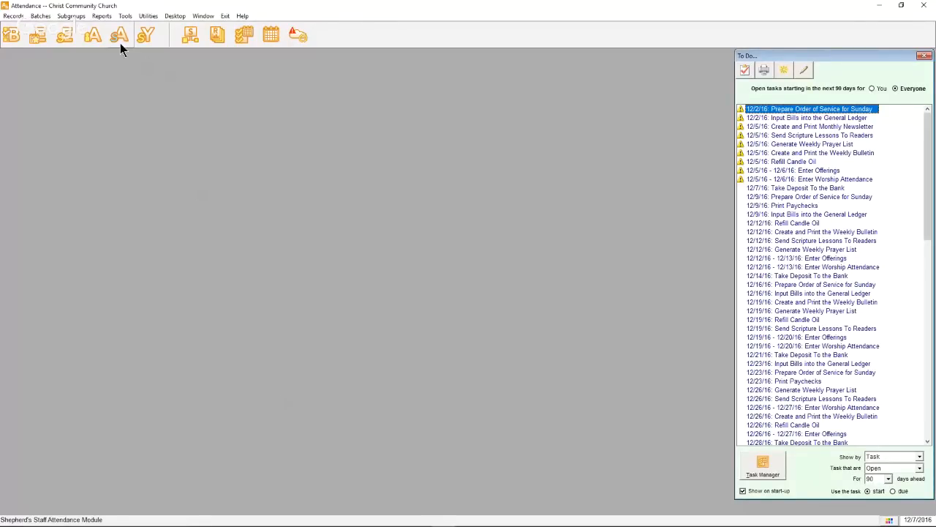
Step: Open the Attendance by Event report and group it by event
left_click(102, 16)
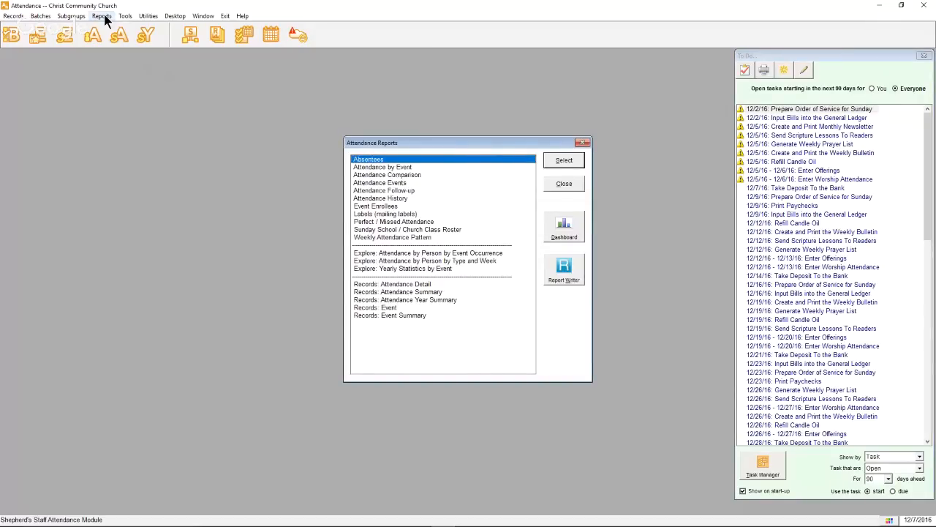
left_click(389, 167)
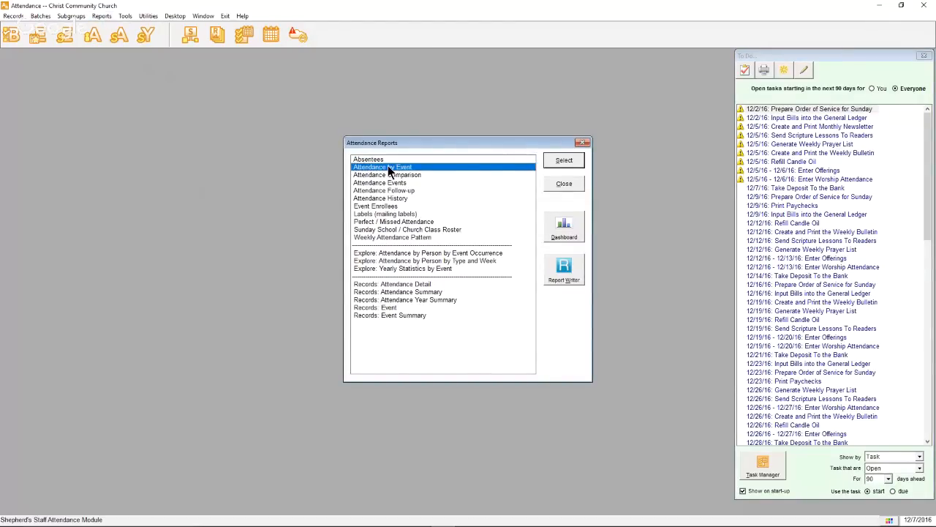
left_click(567, 167)
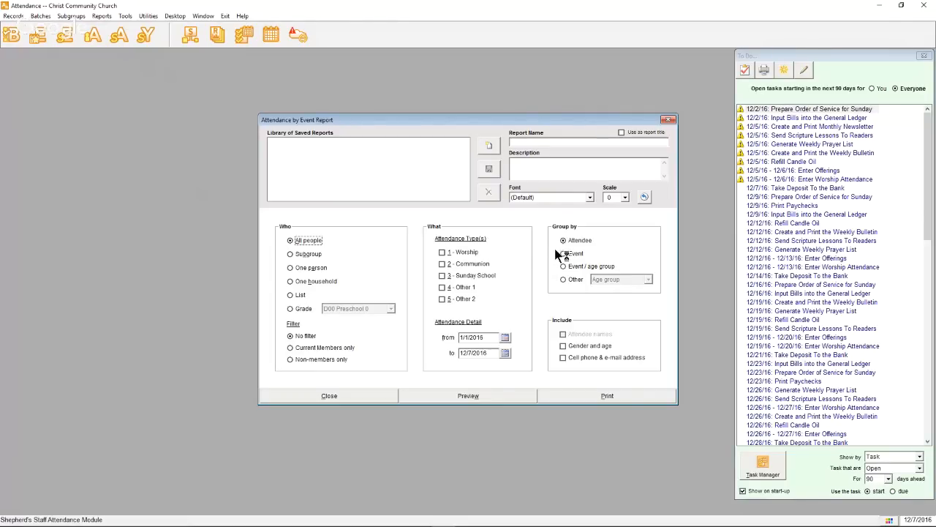
left_click(563, 254)
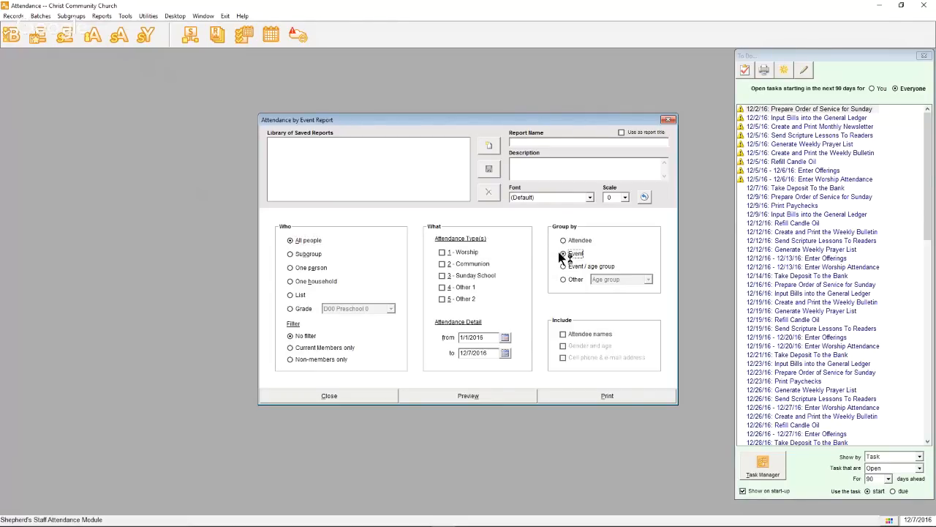
Step: Include the Worship, Communion, Sunday School, Other 1 and Other 2 attendance types and set the report's end date to 12/31/2016
left_click(442, 253)
left_click(443, 264)
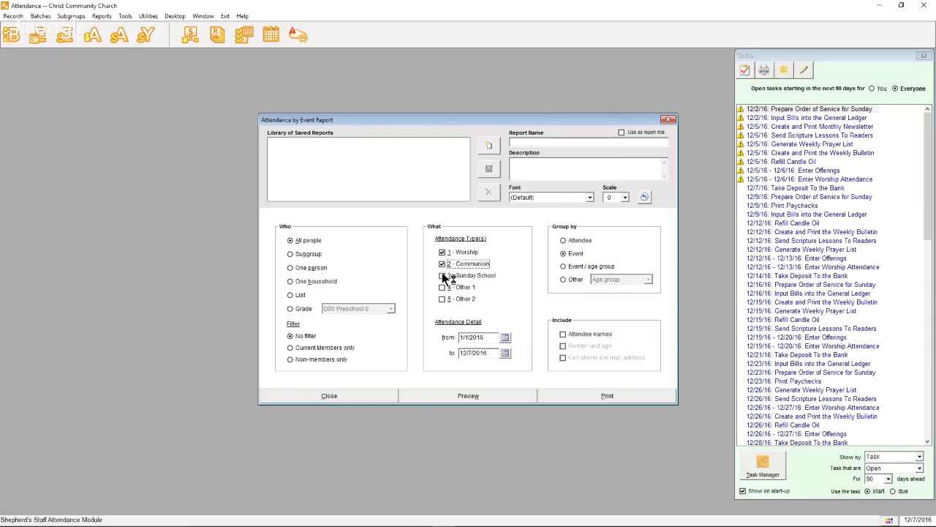
left_click(442, 276)
left_click(443, 287)
left_click(443, 299)
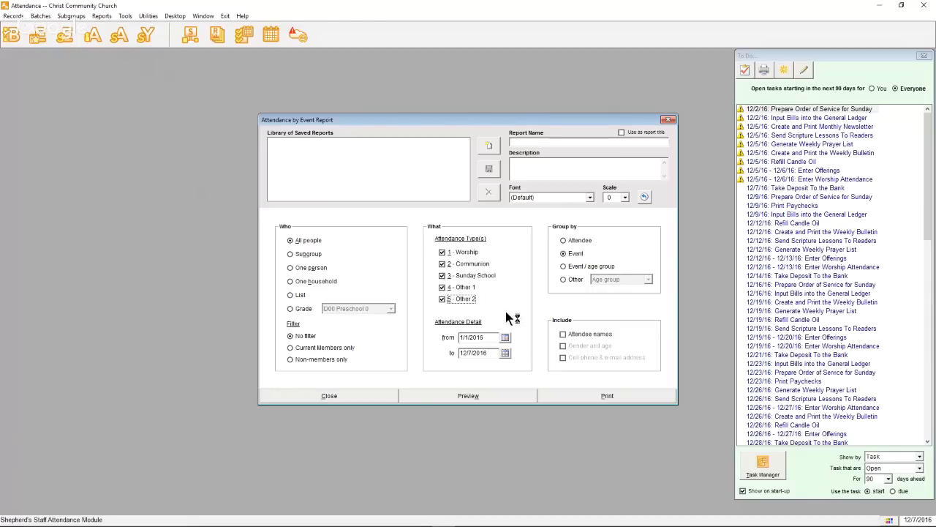
left_click(490, 353)
type("12/31/2016")
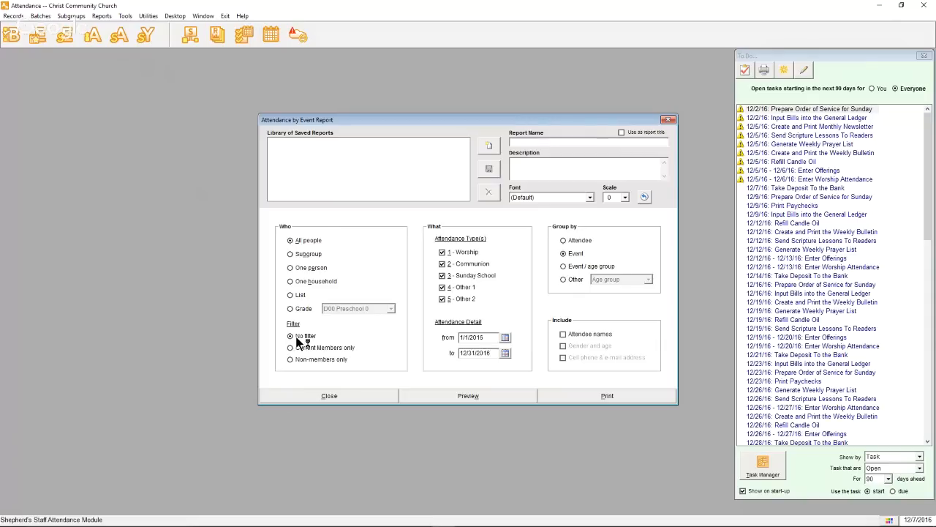
Step: Preview the Attendance by Event report first without and again with attendee names, and close the report
left_click(465, 395)
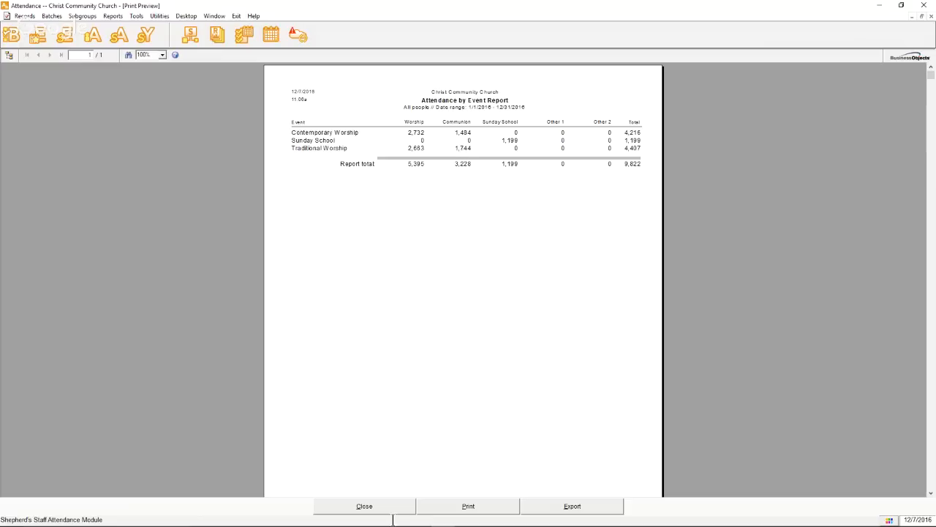
left_click(395, 508)
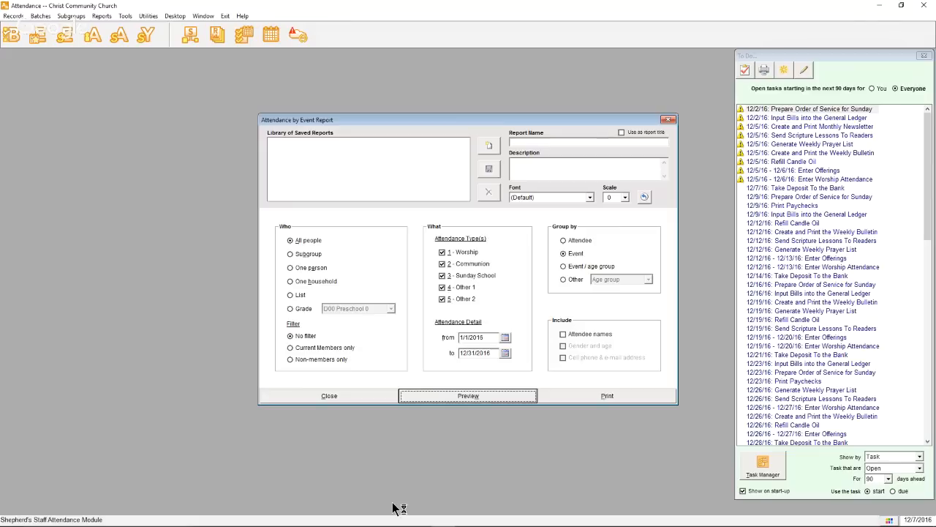
left_click(563, 333)
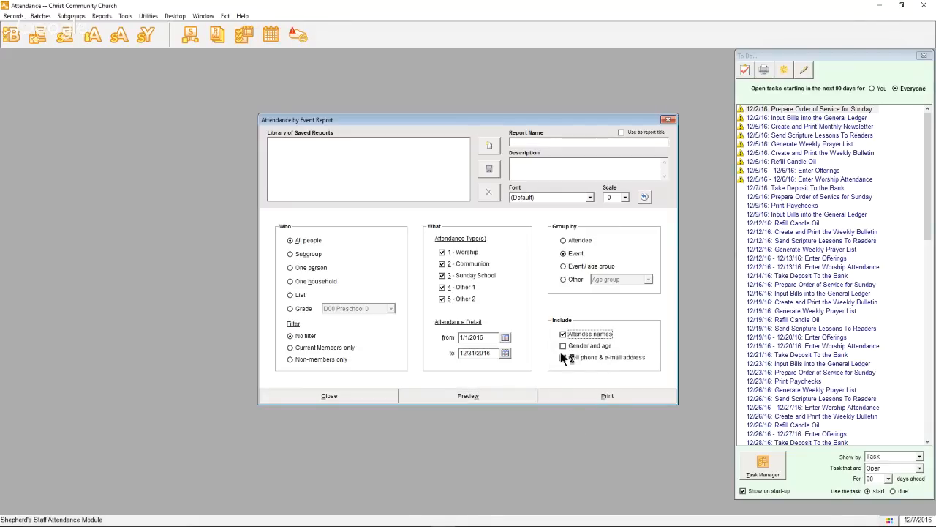
left_click(503, 399)
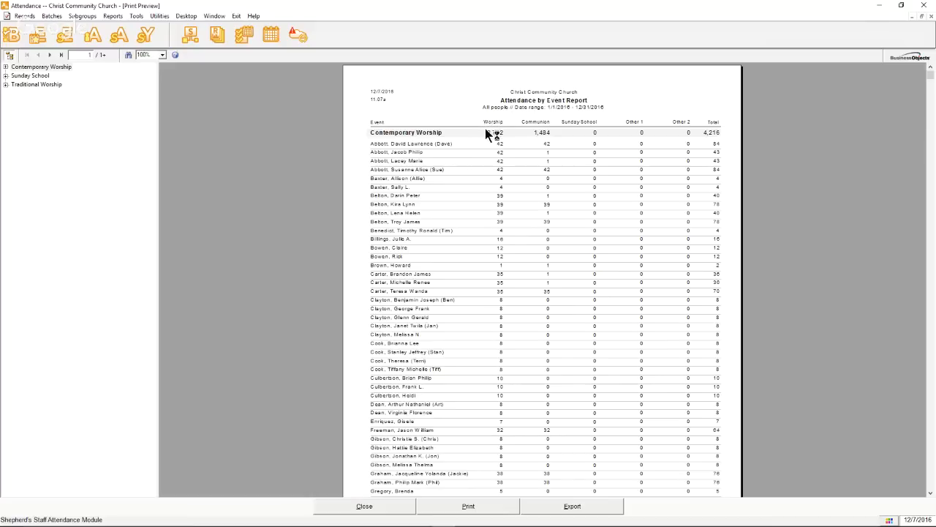
left_click(403, 506)
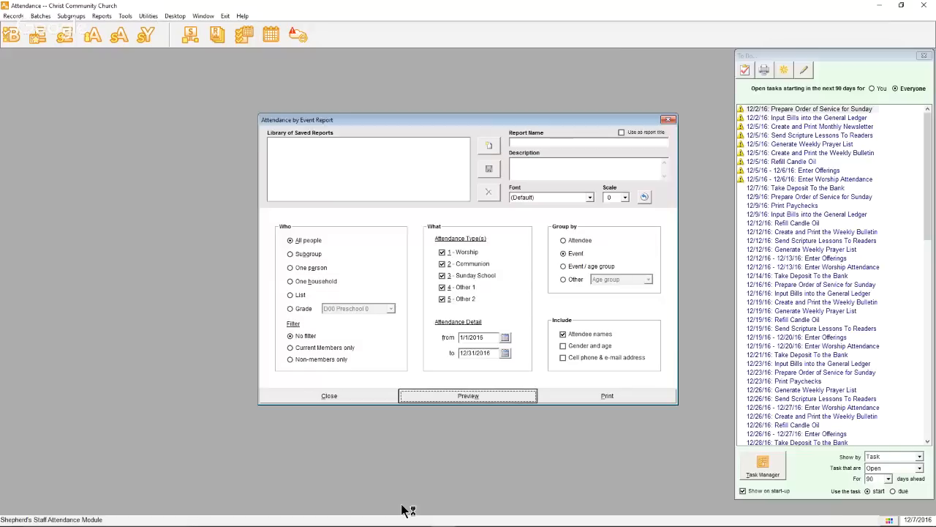
left_click(386, 397)
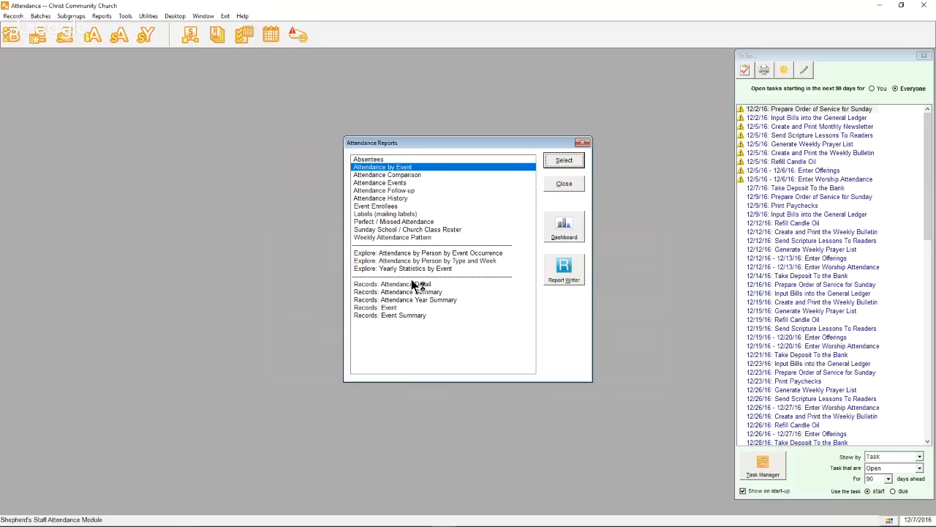
Step: Set up an Attendance Comparison report covering 5 years, compared monthly, for Contemporary Worship, Sunday School and Traditional Worship
left_click(422, 176)
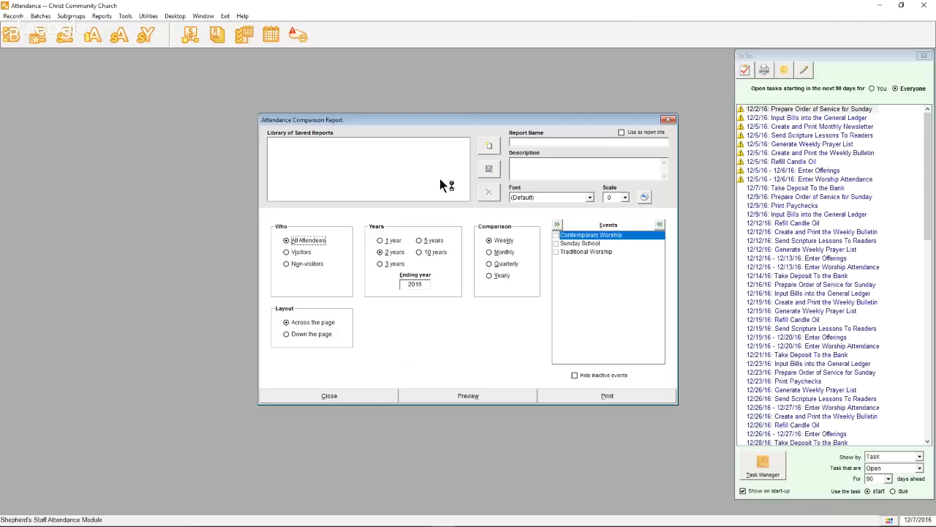
left_click(423, 241)
left_click(497, 254)
left_click(557, 237)
left_click(558, 243)
left_click(557, 252)
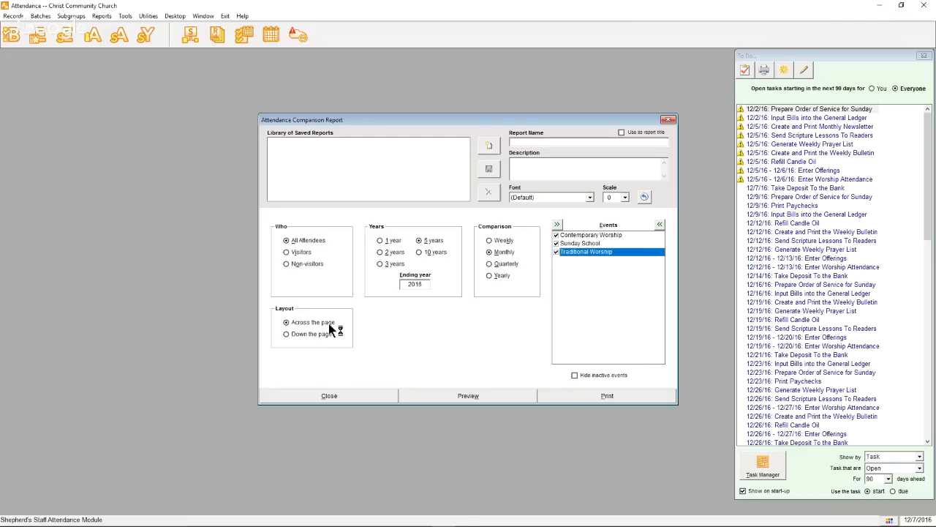
Step: Preview the Attendance Comparison report, review the monthly figures, and close the report and the Attendance Reports list
left_click(449, 399)
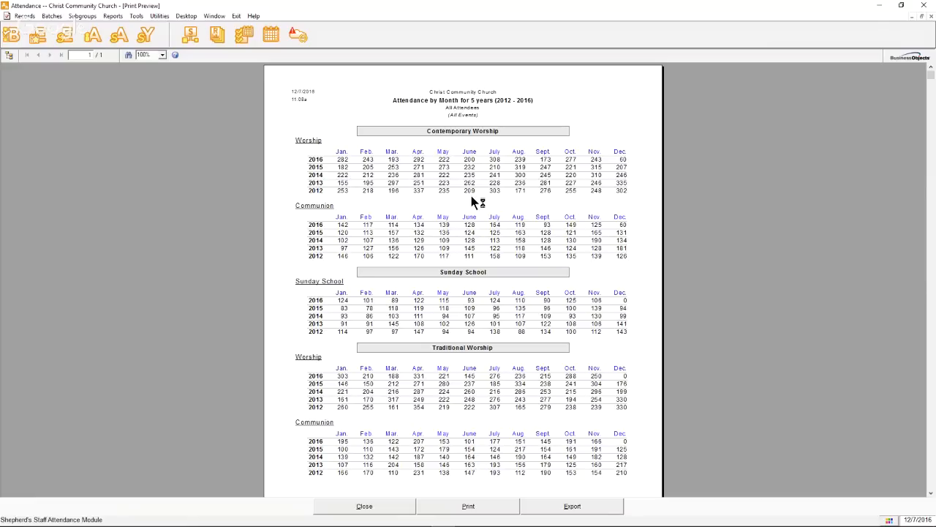
left_click(395, 507)
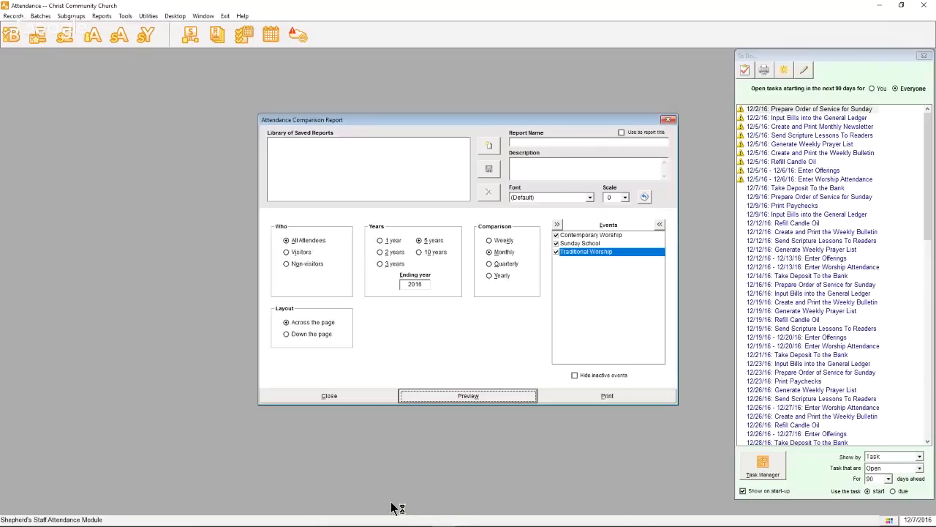
left_click(372, 401)
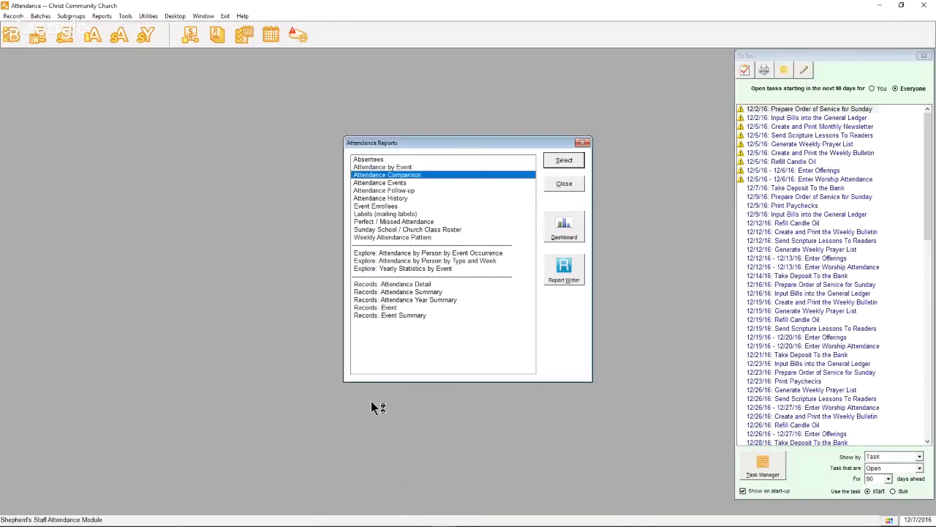
left_click(561, 184)
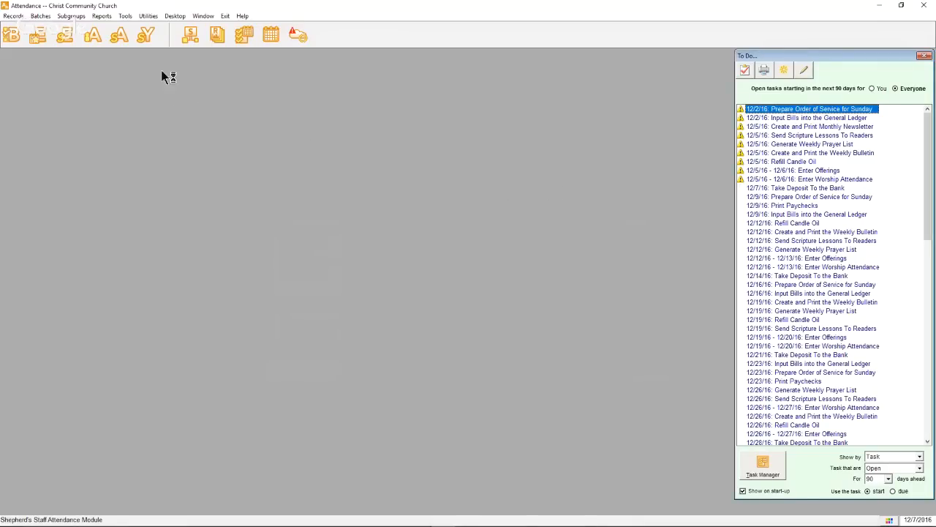
Step: Open the Attendance Clean-up utility, examine the option to delete attendance records through 12/7/2006, and cancel without running it
left_click(149, 17)
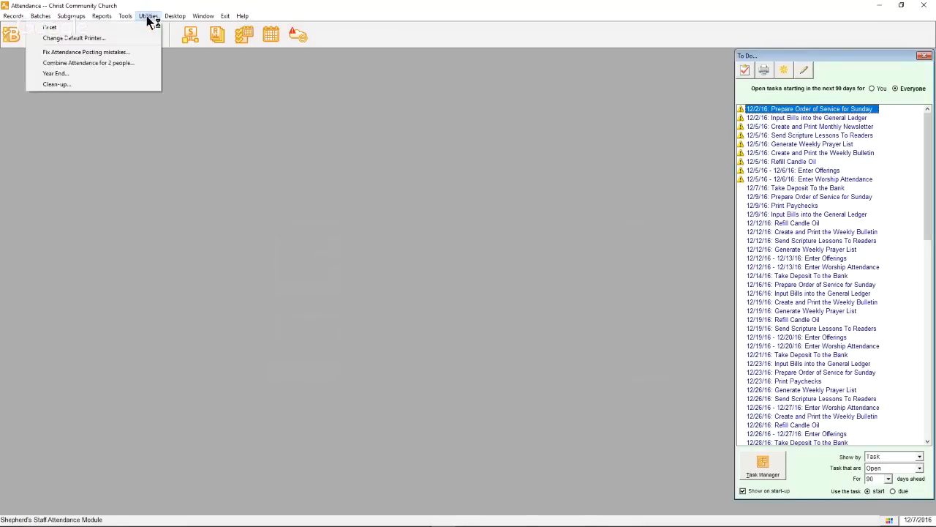
left_click(145, 83)
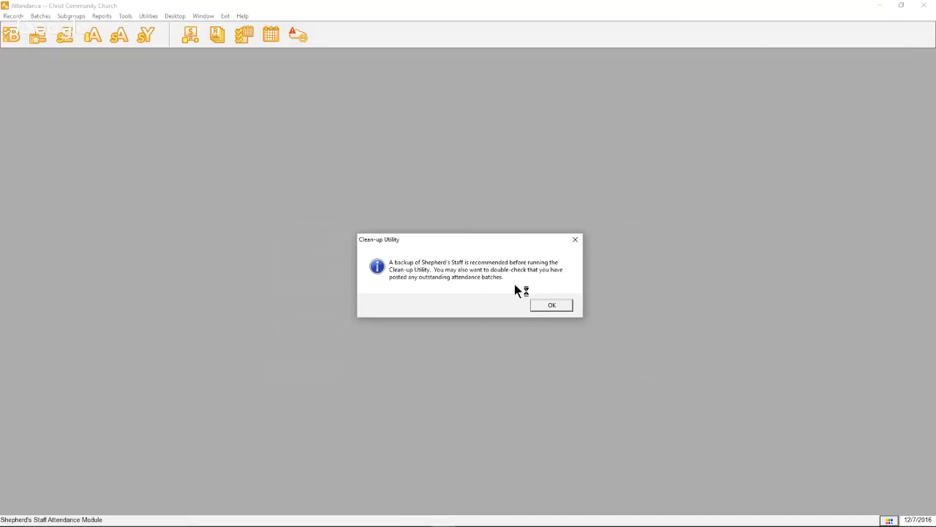
left_click(542, 306)
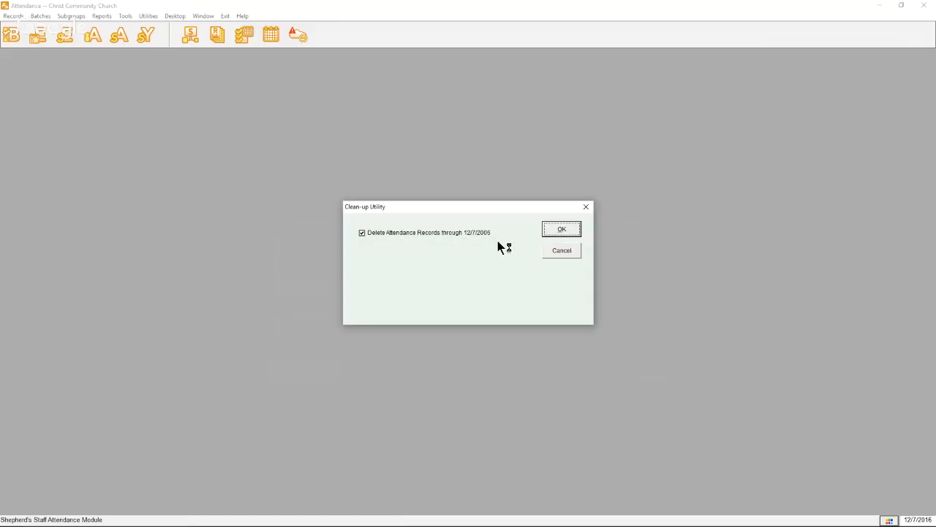
left_click(561, 251)
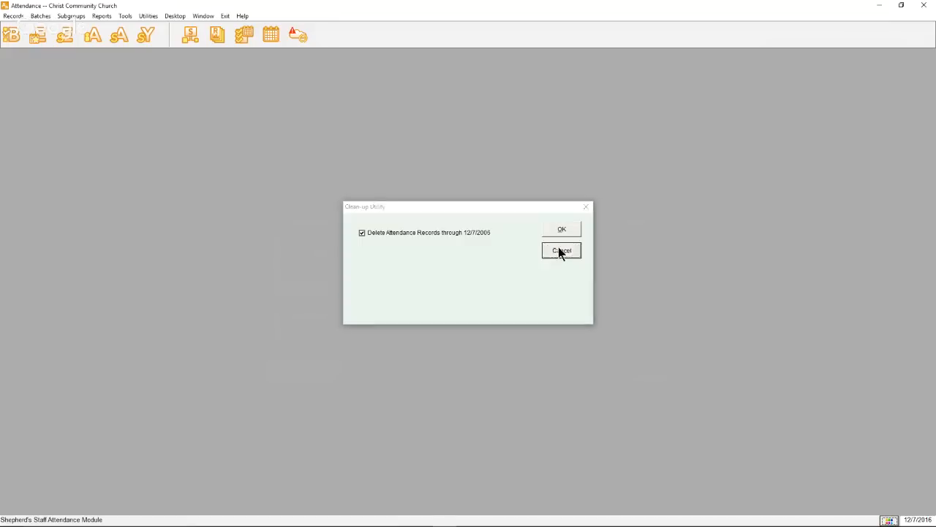